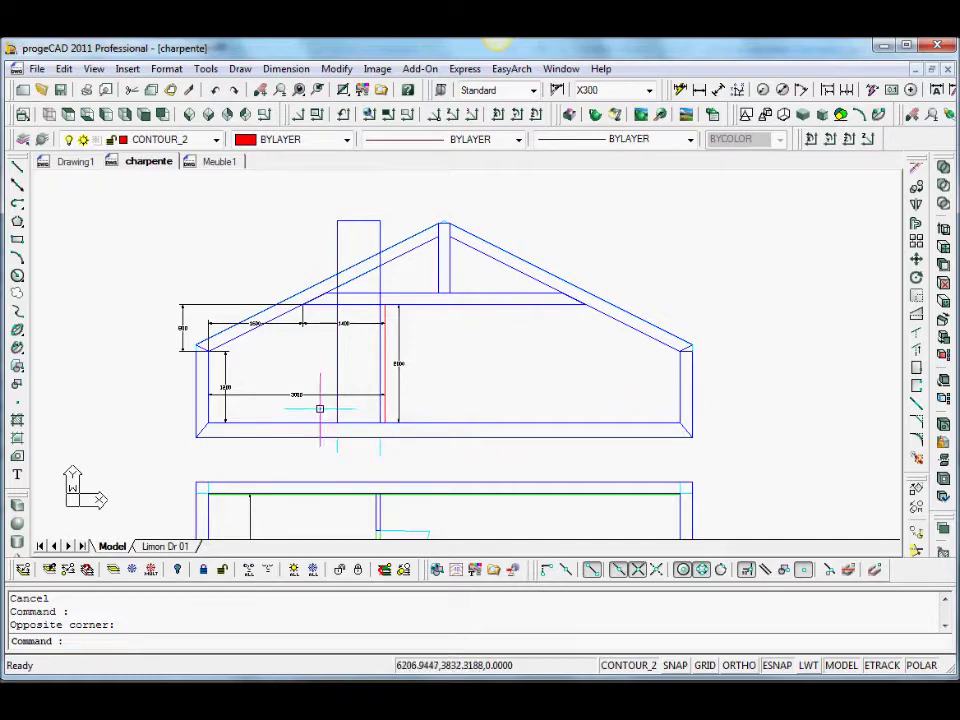
Pan and zoom from the roof elevation down to the floor plan's red wardrobe rectangle.
{"action": "mouse_move", "coordinate": [300, 330]}
{"action": "middle_mouse_down"}
{"action": "mouse_move", "coordinate": [398, 337]}
{"action": "mouse_move", "coordinate": [397, 302]}
{"action": "middle_mouse_up"}
{"action": "scroll", "coordinate": [398, 337], "scroll_direction": "up", "scroll_amount": 2}
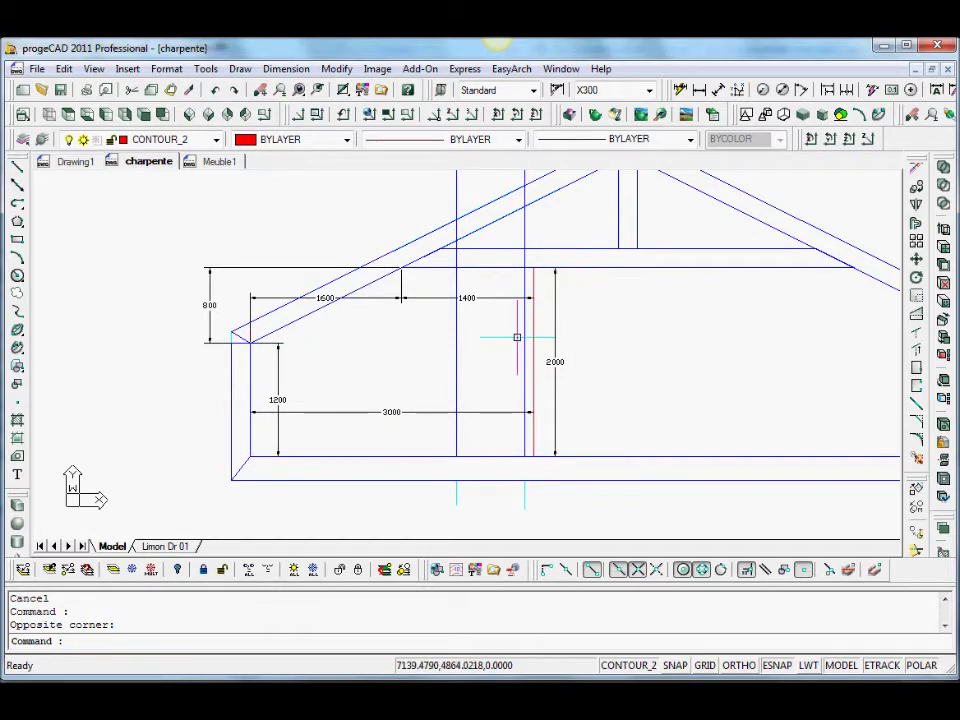
{"action": "scroll", "coordinate": [526, 400], "scroll_direction": "down", "scroll_amount": 6}
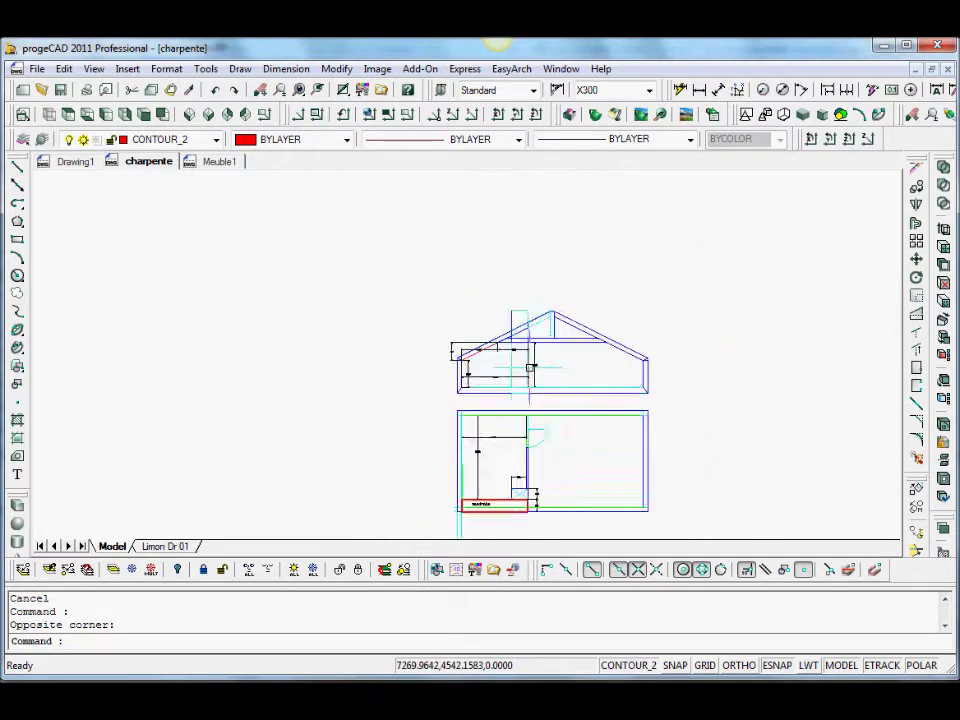
{"action": "scroll", "coordinate": [524, 432], "scroll_direction": "up", "scroll_amount": 8}
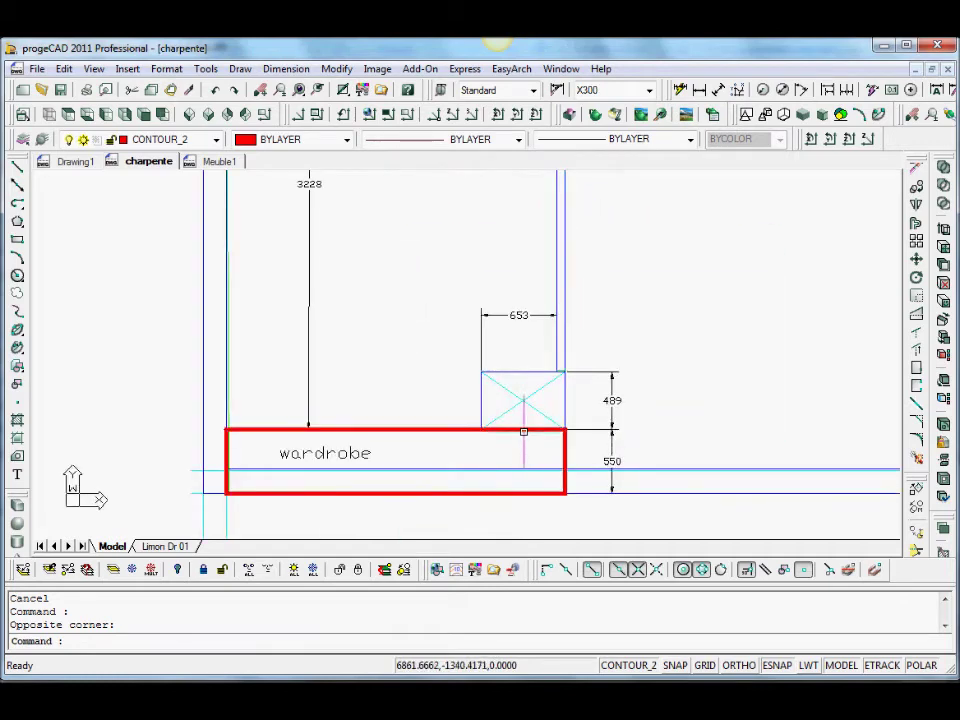
{"action": "scroll", "coordinate": [524, 432], "scroll_direction": "down", "scroll_amount": 3}
{"action": "middle_click_drag", "start_coordinate": [494, 292], "coordinate": [451, 294]}
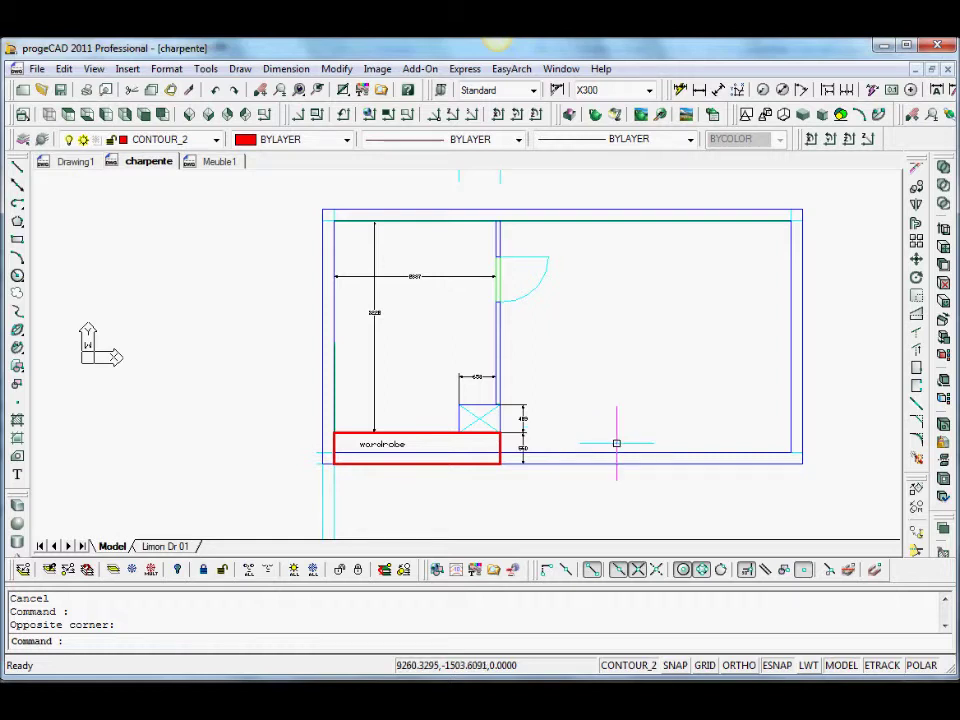
Zoom in on the roof elevation's dimensions, then zoom out to show the whole house drawing.
{"action": "scroll", "coordinate": [615, 441], "scroll_direction": "down", "scroll_amount": 1}
{"action": "mouse_move", "coordinate": [202, 349]}
{"action": "middle_mouse_down"}
{"action": "mouse_move", "coordinate": [132, 522]}
{"action": "mouse_move", "coordinate": [77, 555]}
{"action": "middle_mouse_up"}
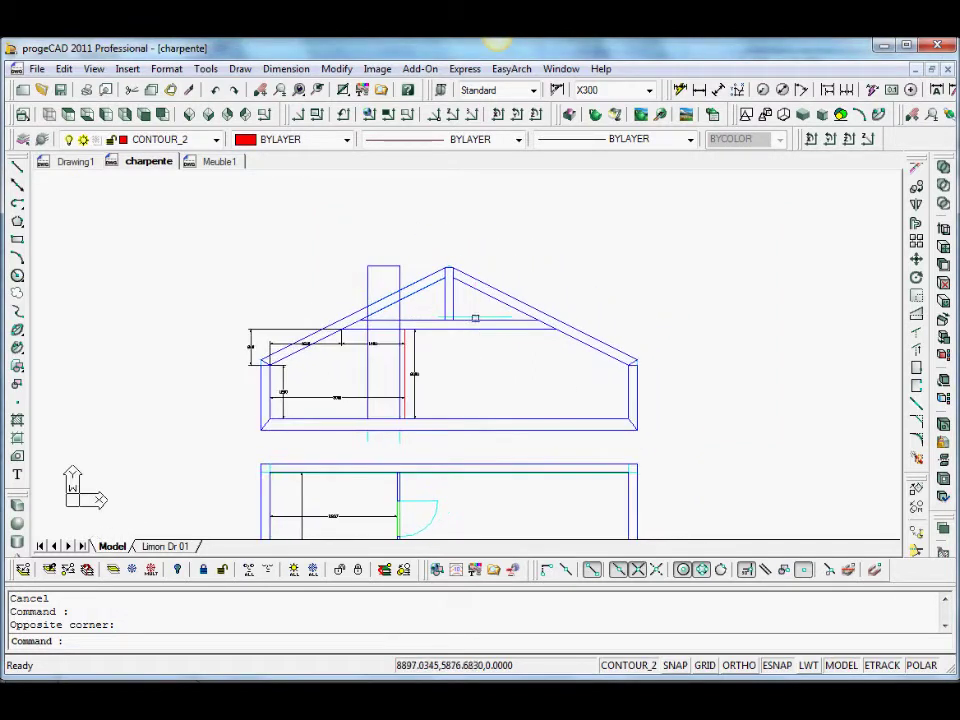
{"action": "scroll", "coordinate": [338, 318], "scroll_direction": "up", "scroll_amount": 2}
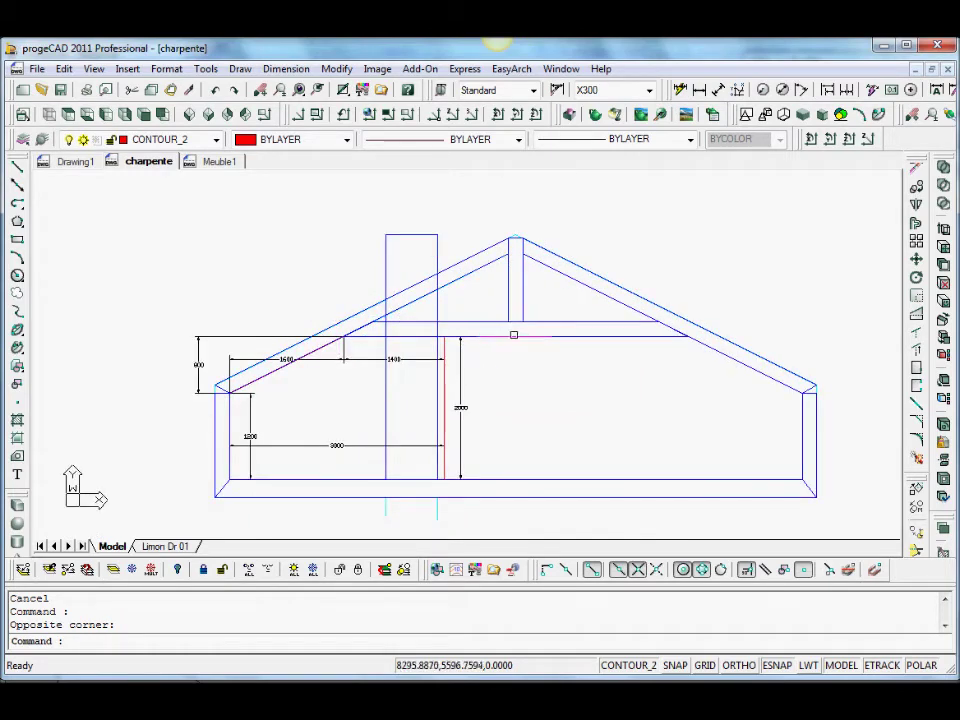
{"action": "mouse_move", "coordinate": [557, 403]}
{"action": "middle_mouse_down"}
{"action": "mouse_move", "coordinate": [529, 392]}
{"action": "mouse_move", "coordinate": [538, 388]}
{"action": "middle_mouse_up"}
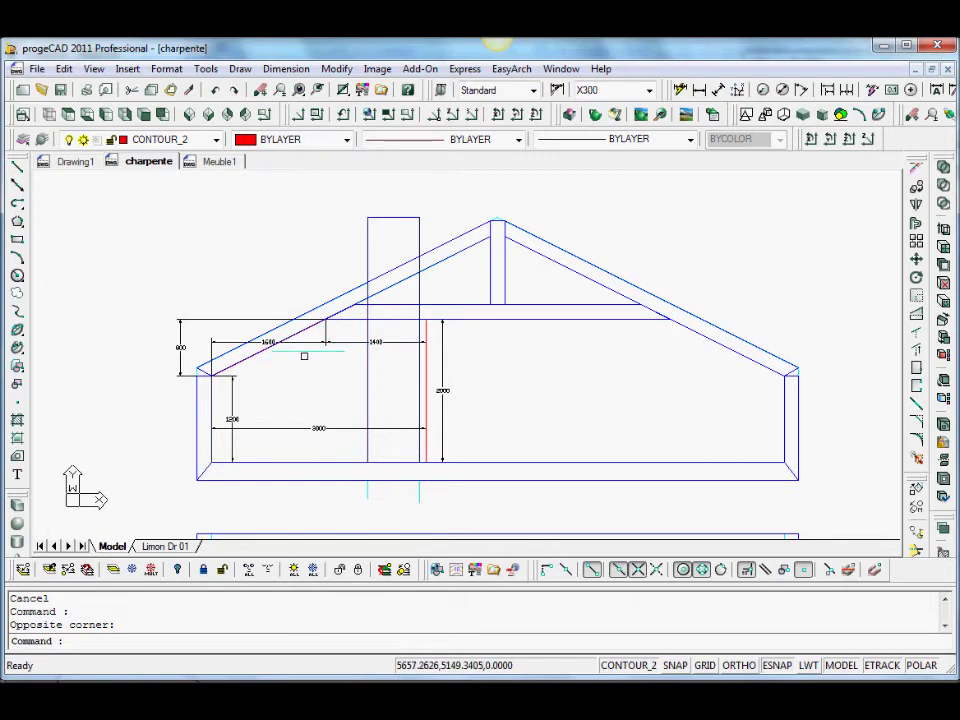
{"action": "scroll", "coordinate": [304, 353], "scroll_direction": "down", "scroll_amount": 5}
{"action": "mouse_move", "coordinate": [424, 360]}
{"action": "middle_mouse_down"}
{"action": "mouse_move", "coordinate": [418, 336]}
{"action": "mouse_move", "coordinate": [407, 379]}
{"action": "middle_mouse_up"}
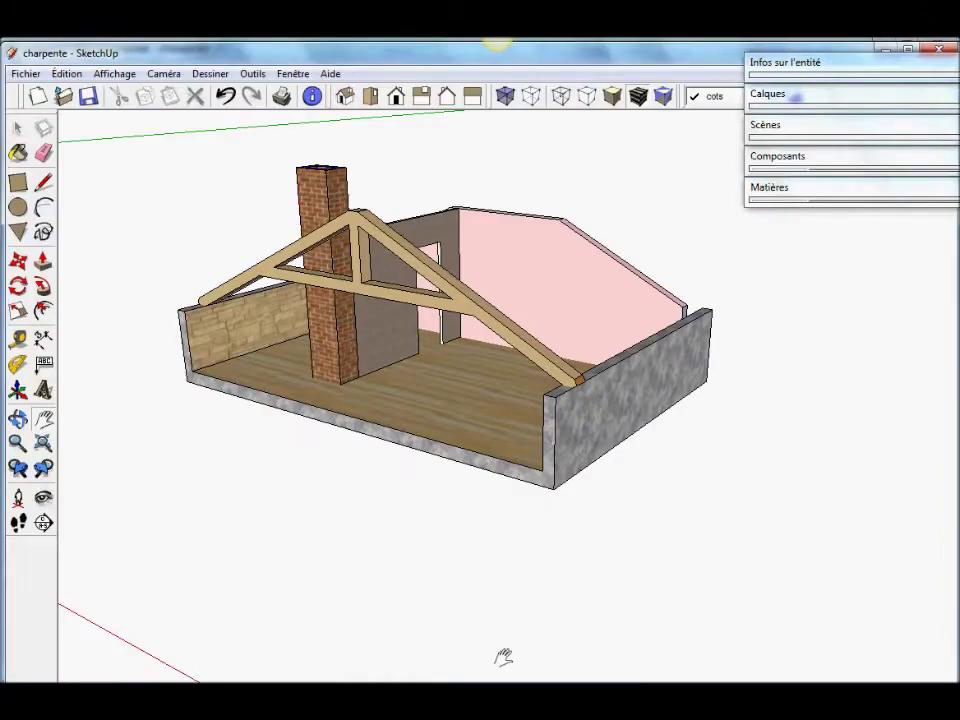
Orbit and zoom around the attic to inspect the roof truss, brick chimney and walls.
{"action": "middle_click_drag", "start_coordinate": [424, 390], "coordinate": [438, 461]}
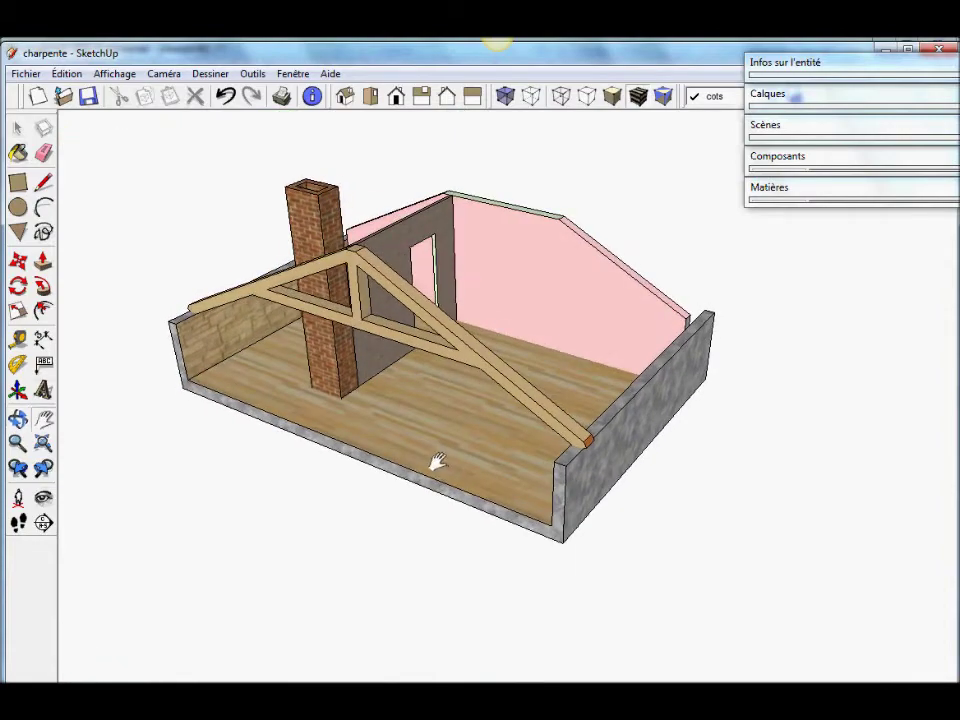
{"action": "scroll", "coordinate": [430, 368], "scroll_direction": "up", "scroll_amount": 1}
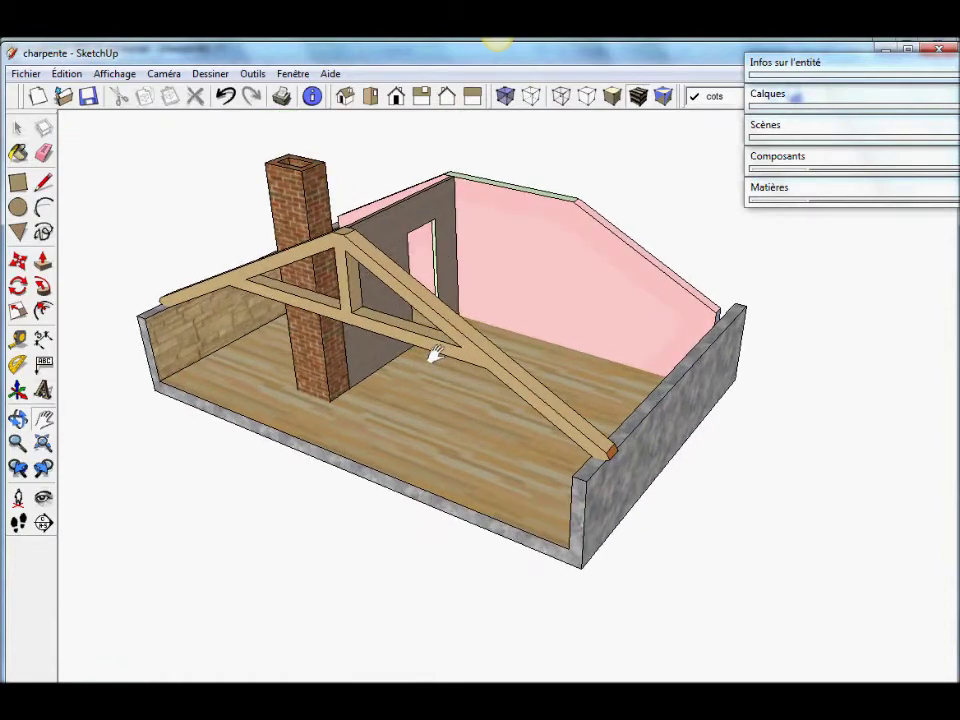
{"action": "middle_click_drag", "start_coordinate": [437, 353], "coordinate": [342, 368]}
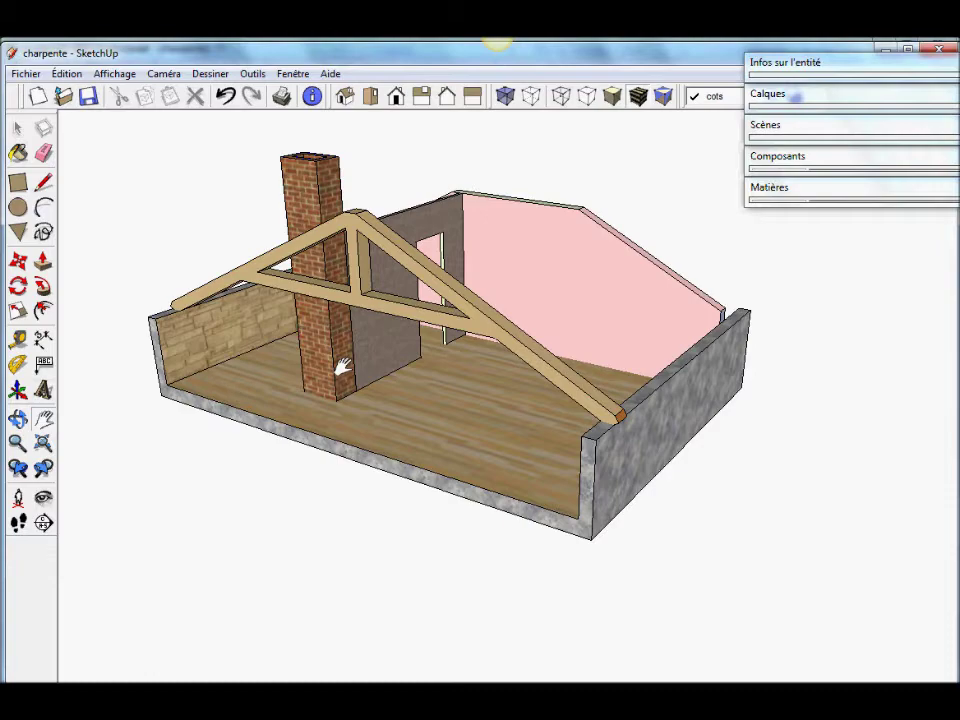
{"action": "middle_click_drag", "start_coordinate": [342, 368], "coordinate": [294, 386]}
{"action": "scroll", "coordinate": [246, 386], "scroll_direction": "up", "scroll_amount": 4}
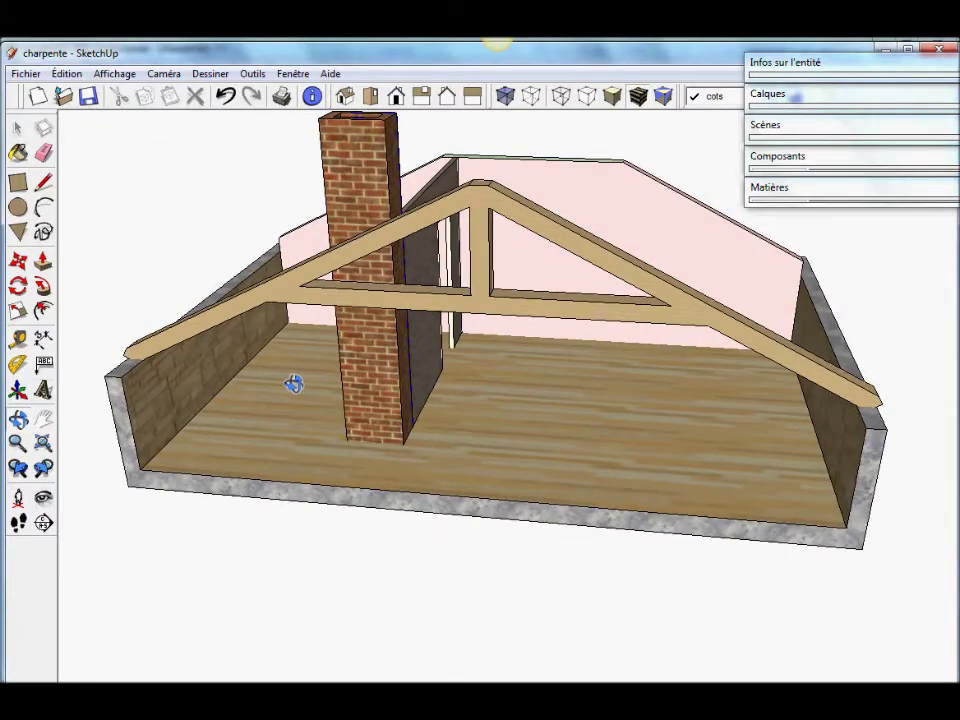
{"action": "key", "text": "h"}
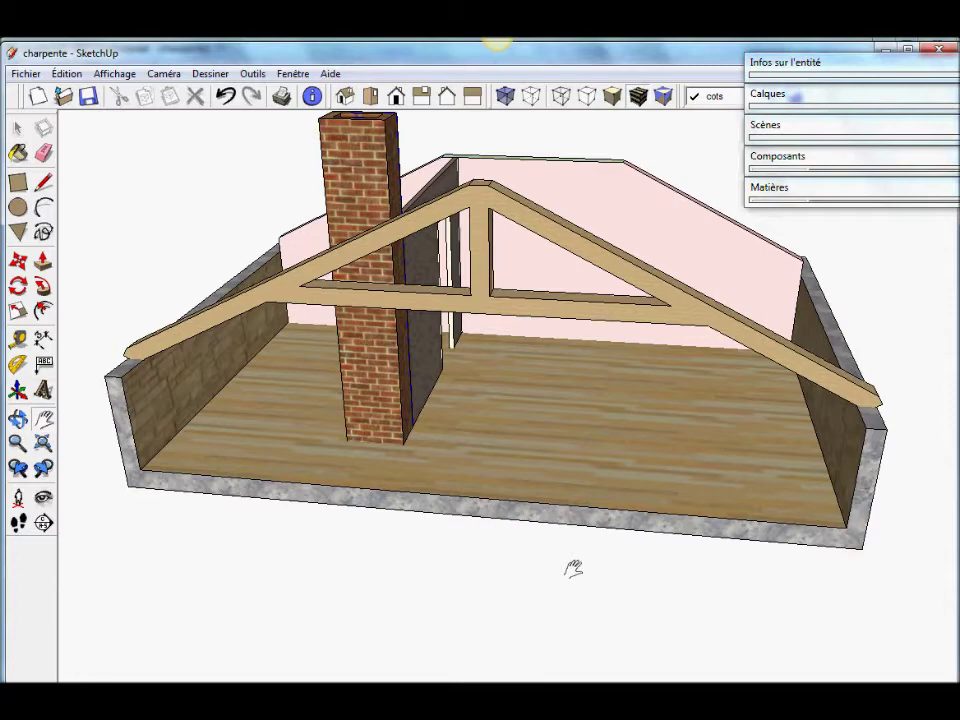
{"action": "middle_click_drag", "start_coordinate": [534, 480], "coordinate": [623, 440]}
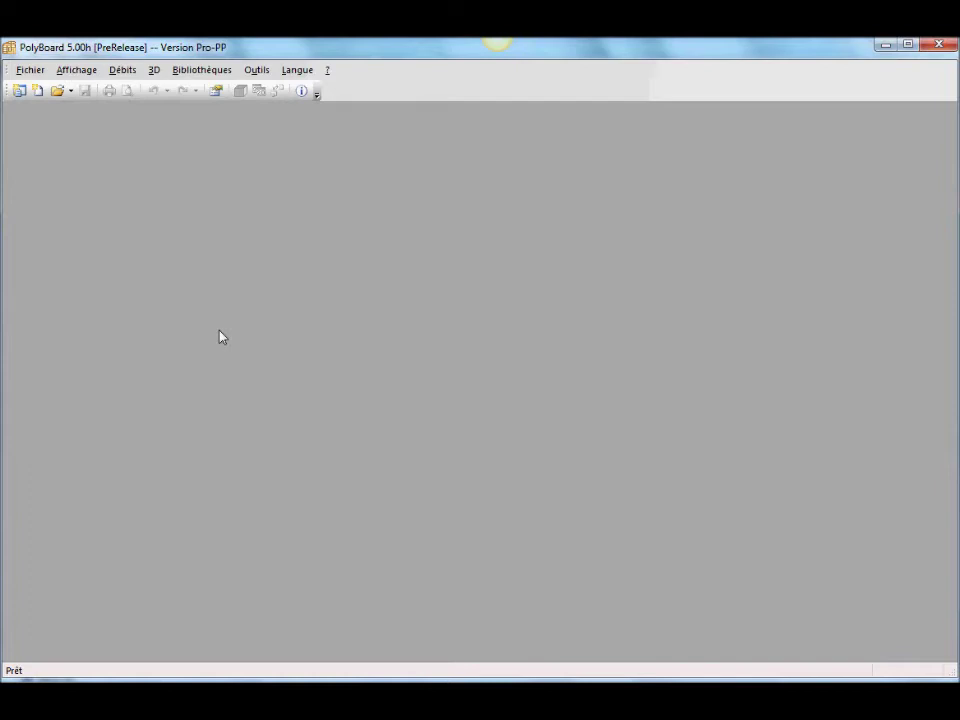
Create a default Caisson cabinet, Meuble5, measuring 1800 × 1650 × 600 mm.
{"action": "left_click", "coordinate": [39, 91]}
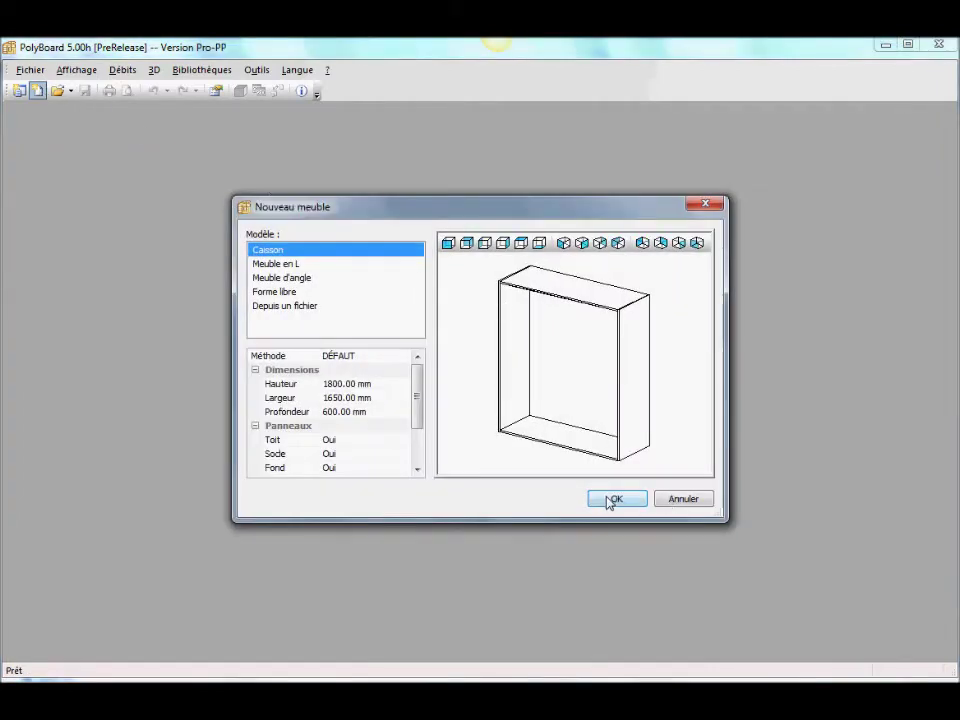
{"action": "left_click", "coordinate": [611, 490]}
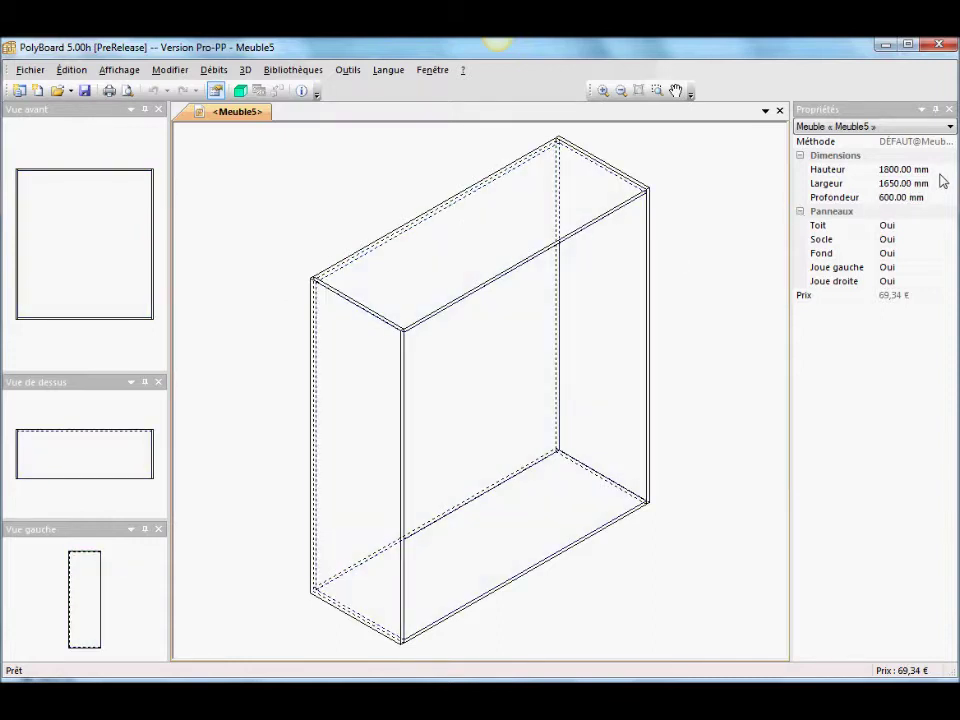
{"action": "left_click", "coordinate": [941, 169]}
{"action": "left_click_drag", "start_coordinate": [938, 167], "coordinate": [871, 174]}
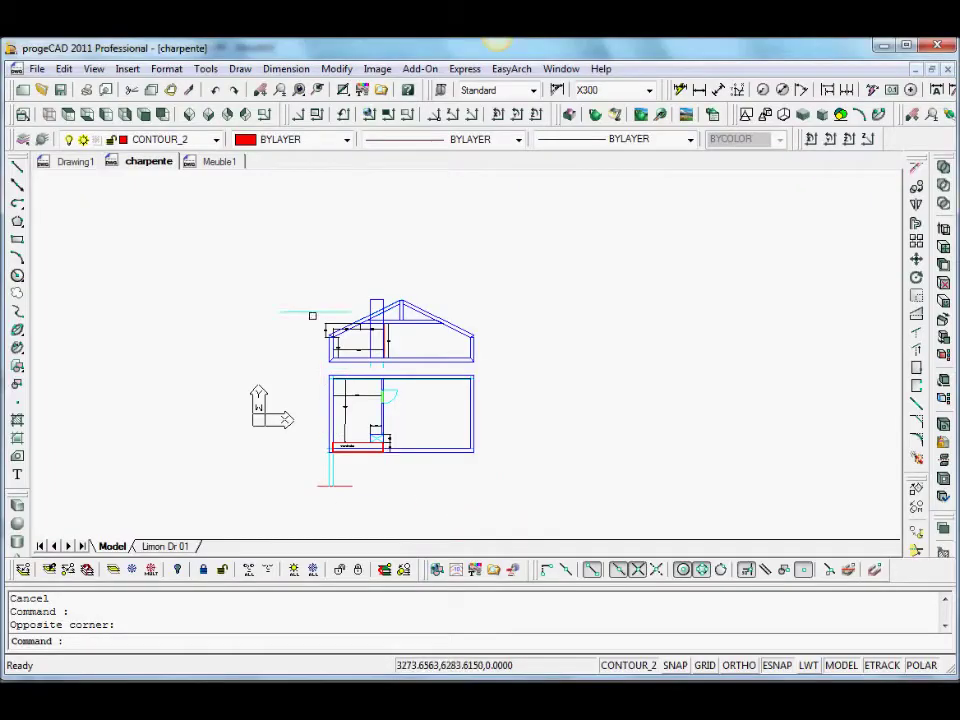
{"action": "scroll", "coordinate": [330, 320], "scroll_direction": "up", "scroll_amount": 5}
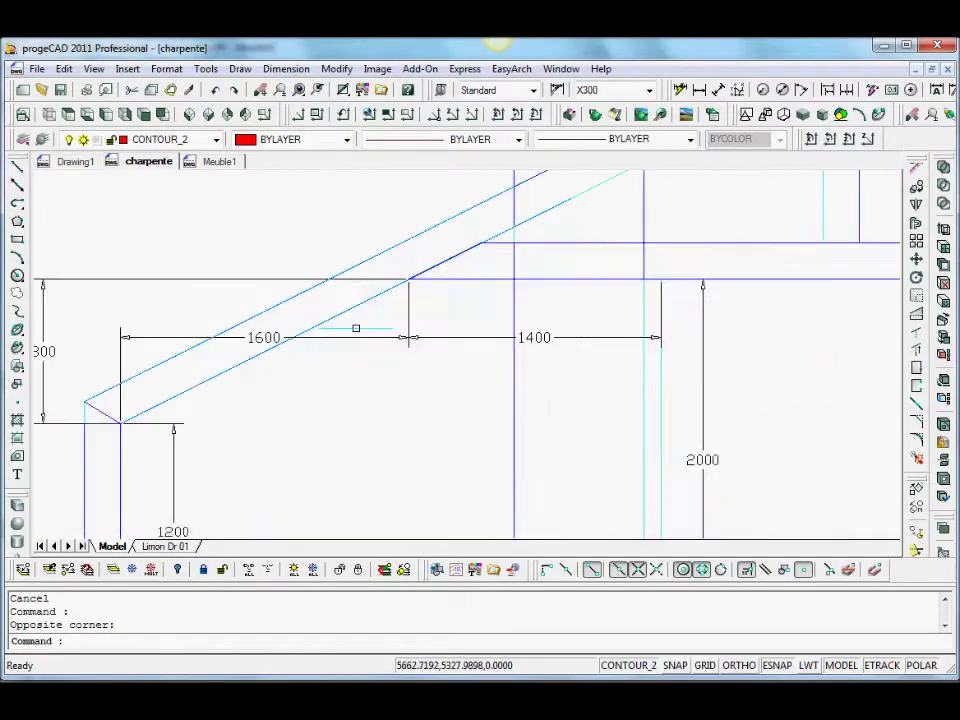
{"action": "scroll", "coordinate": [360, 327], "scroll_direction": "down", "scroll_amount": 5}
{"action": "scroll", "coordinate": [360, 328], "scroll_direction": "up", "scroll_amount": 4}
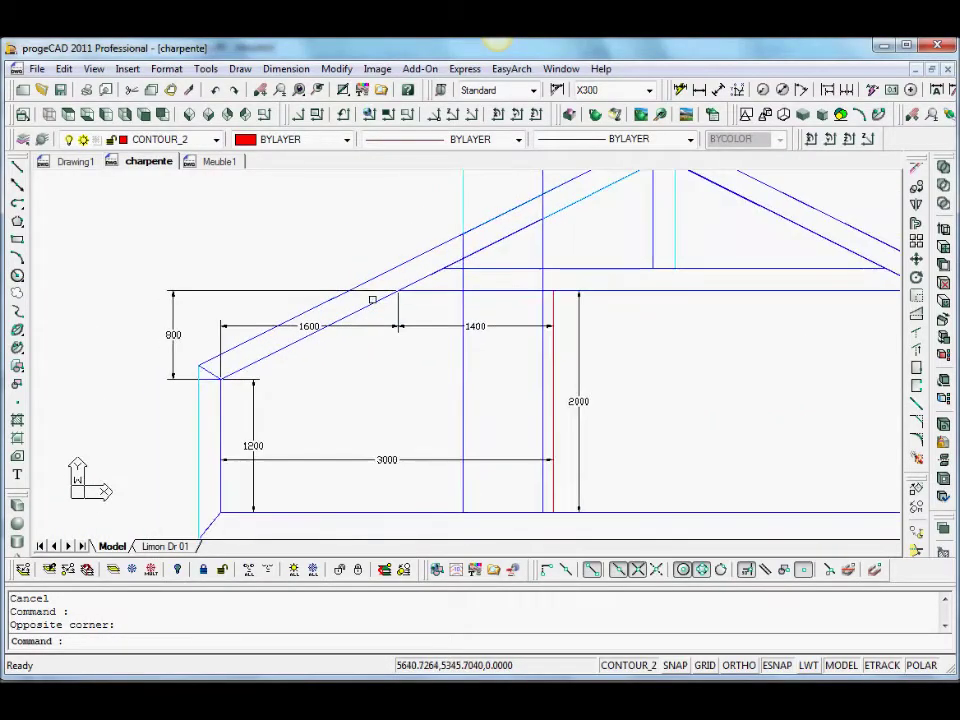
{"action": "middle_click_drag", "start_coordinate": [371, 300], "coordinate": [384, 276]}
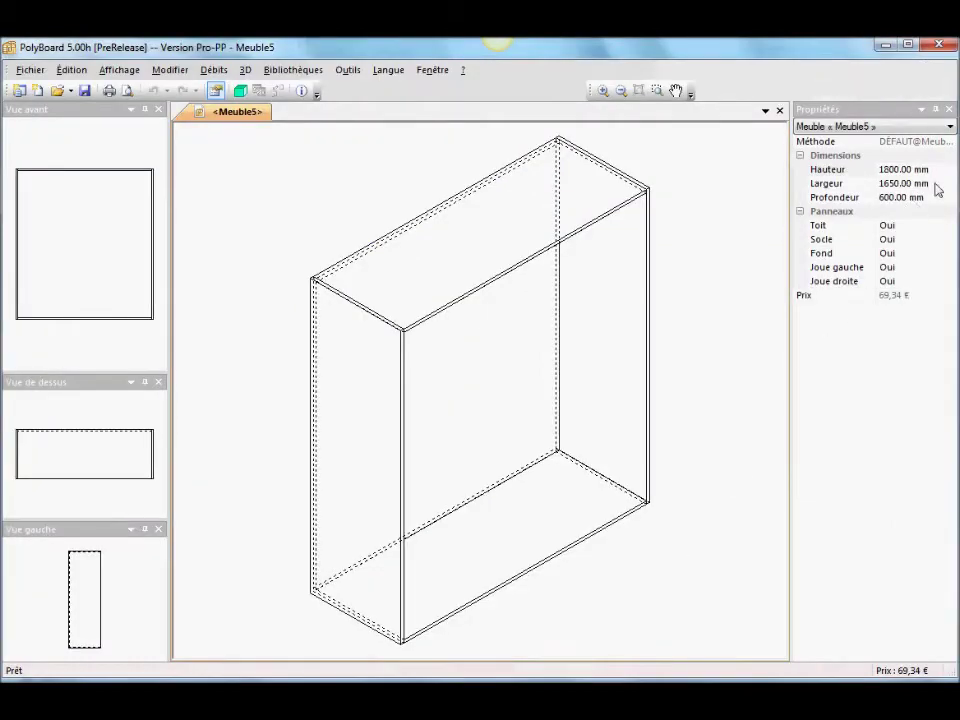
Set Meuble5's height to 2000 mm and its width to 3000 mm.
{"action": "left_click", "coordinate": [935, 171]}
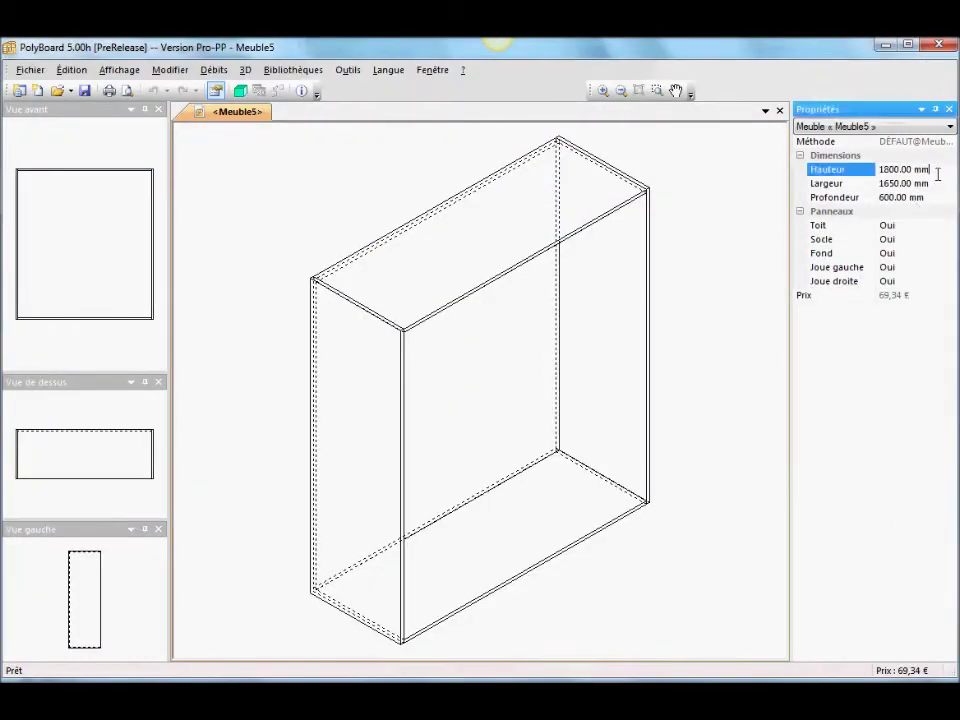
{"action": "type", "text": "2000"}
{"action": "left_click", "coordinate": [868, 186]}
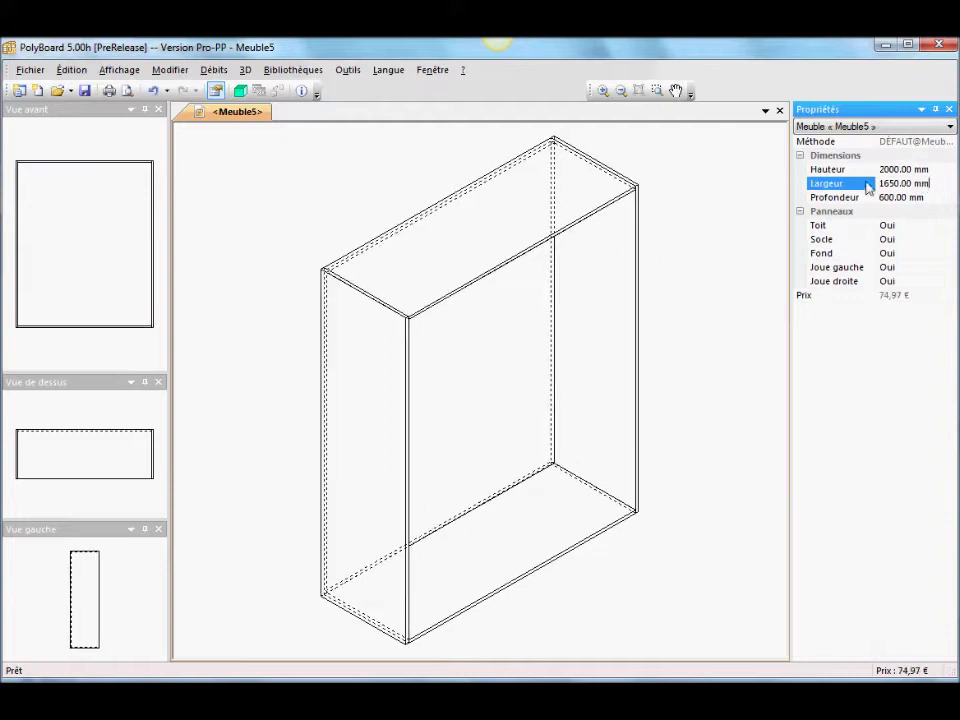
{"action": "left_click_drag", "start_coordinate": [928, 186], "coordinate": [893, 186]}
{"action": "type", "text": "3000"}
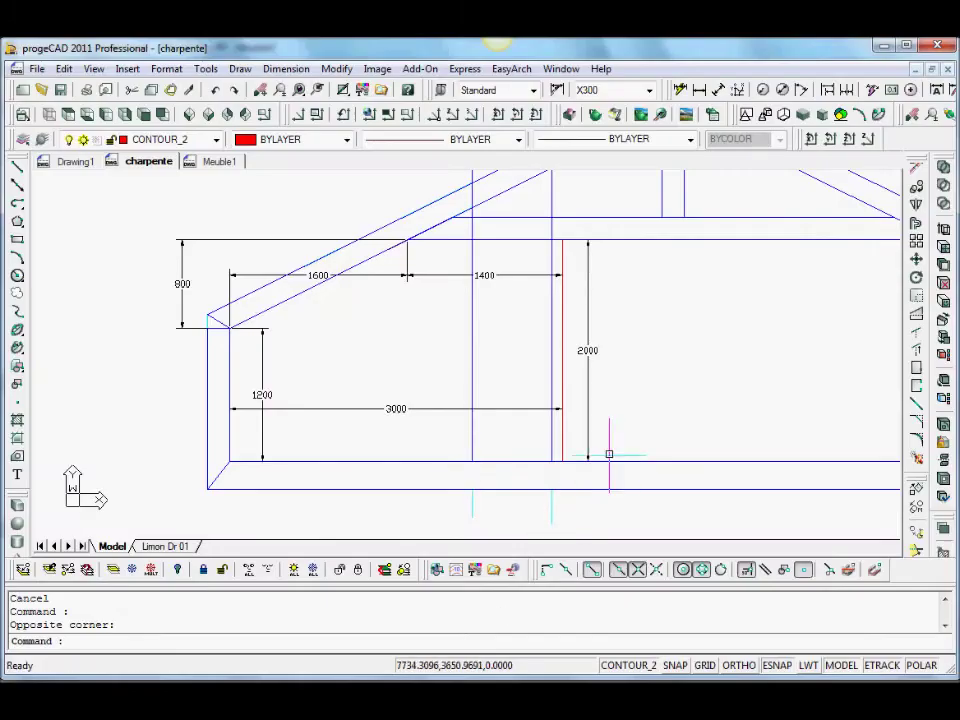
{"action": "scroll", "coordinate": [611, 431], "scroll_direction": "down", "scroll_amount": 3}
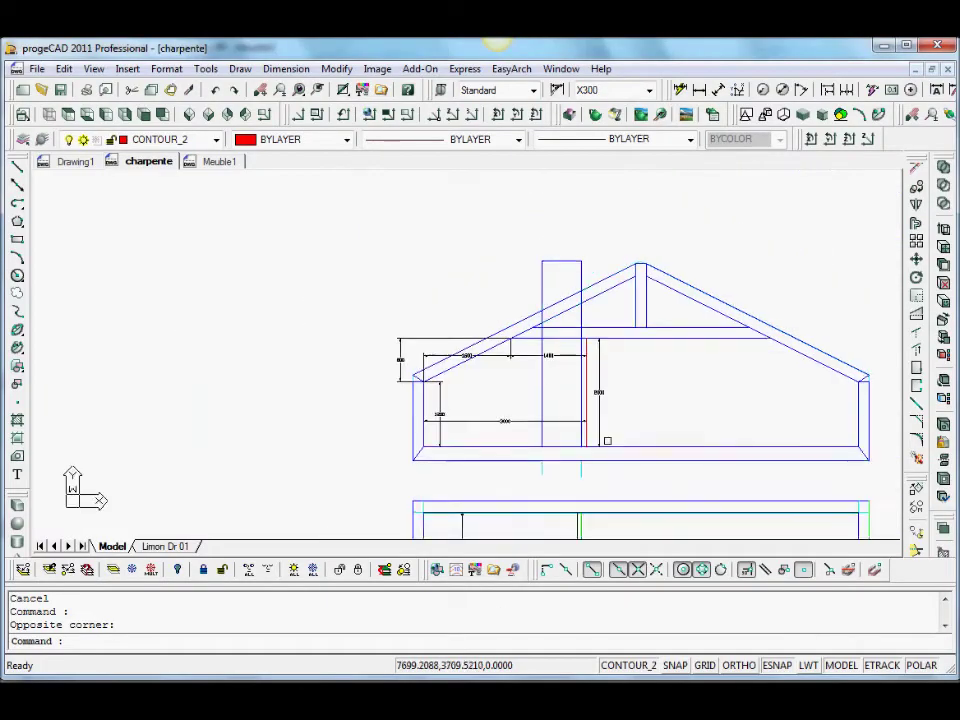
Pan and zoom the progeCAD floor plan onto the wardrobe footprint's 550 depth dimension.
{"action": "middle_click_drag", "start_coordinate": [607, 440], "coordinate": [568, 302]}
{"action": "middle_click_drag", "start_coordinate": [549, 439], "coordinate": [587, 306]}
{"action": "scroll", "coordinate": [532, 398], "scroll_direction": "up", "scroll_amount": 2}
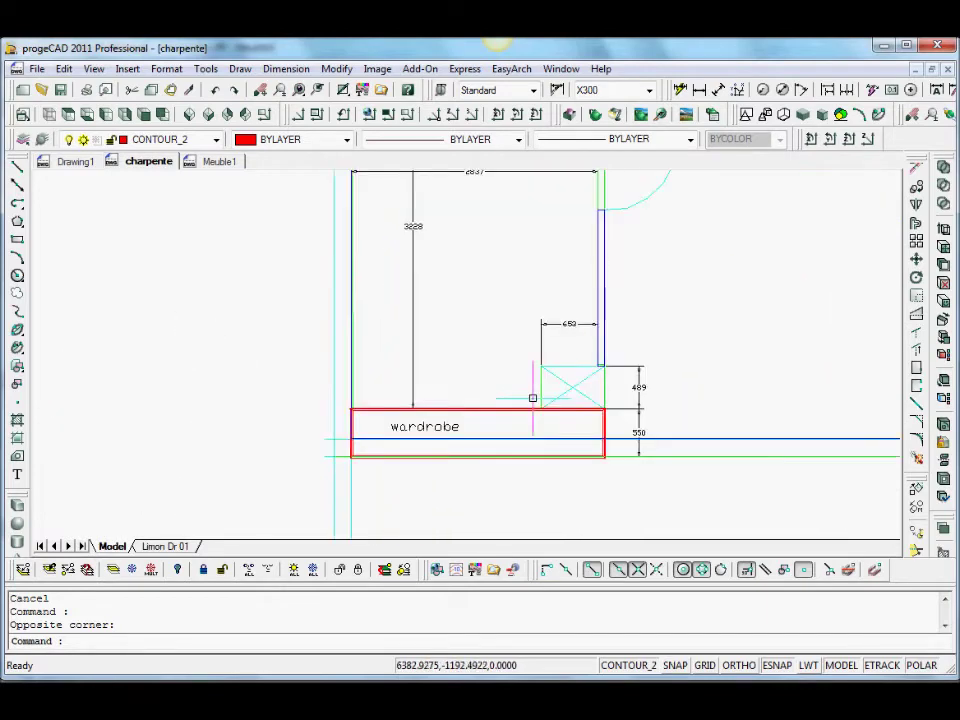
{"action": "scroll", "coordinate": [532, 398], "scroll_direction": "up", "scroll_amount": 1}
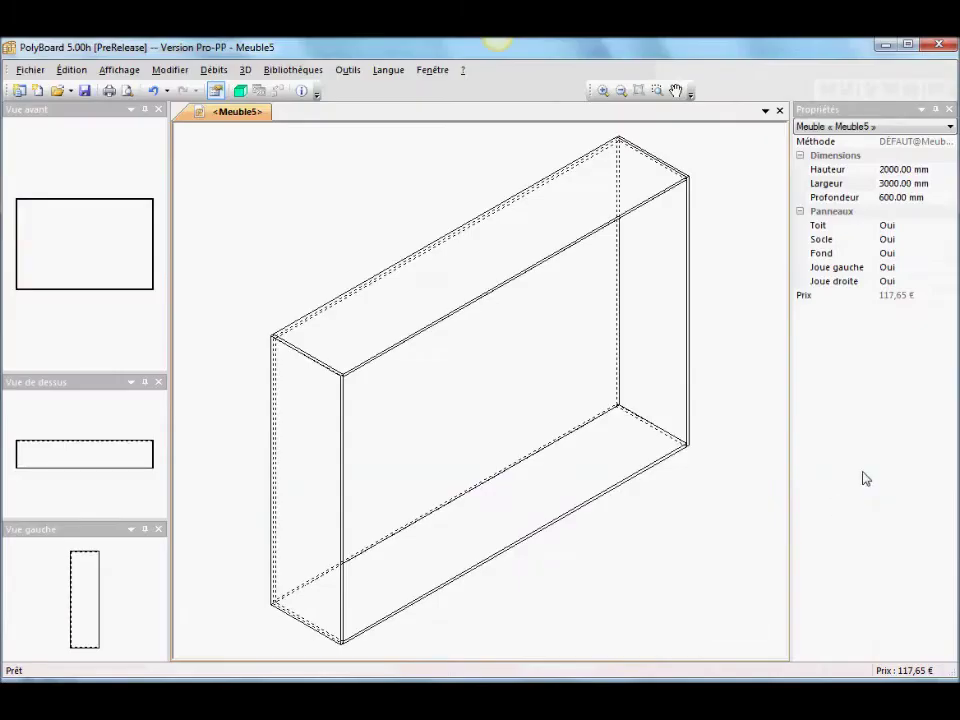
Change the cabinet depth from 600 to 550 mm, bringing the price to 112,69 €.
{"action": "left_click", "coordinate": [928, 198]}
{"action": "left_click_drag", "start_coordinate": [928, 197], "coordinate": [852, 203]}
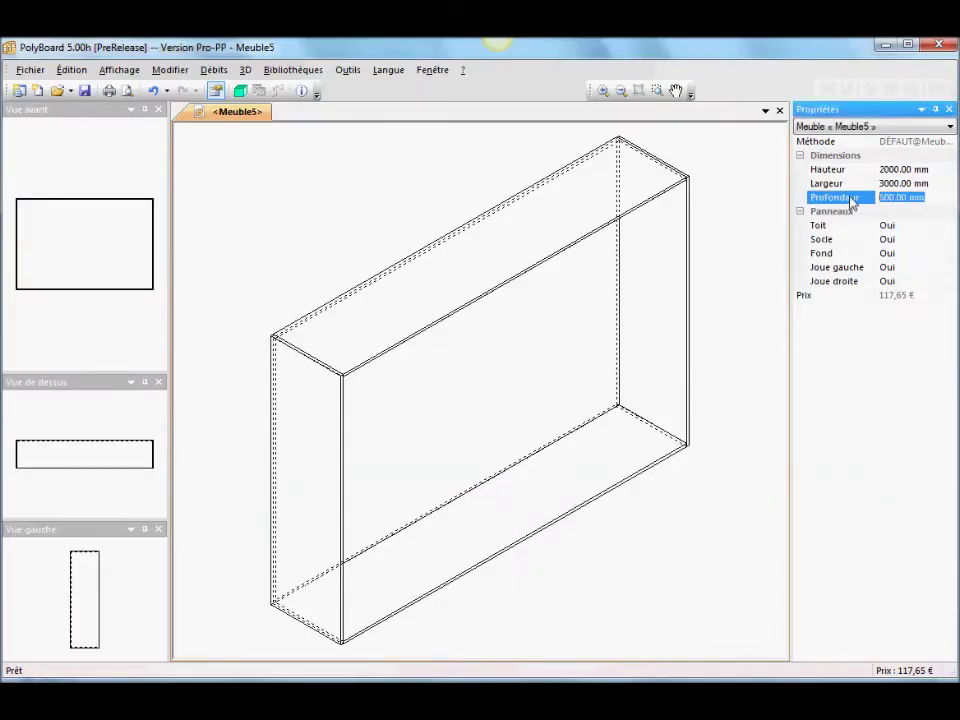
{"action": "type", "text": "550"}
{"action": "key", "text": "Return"}
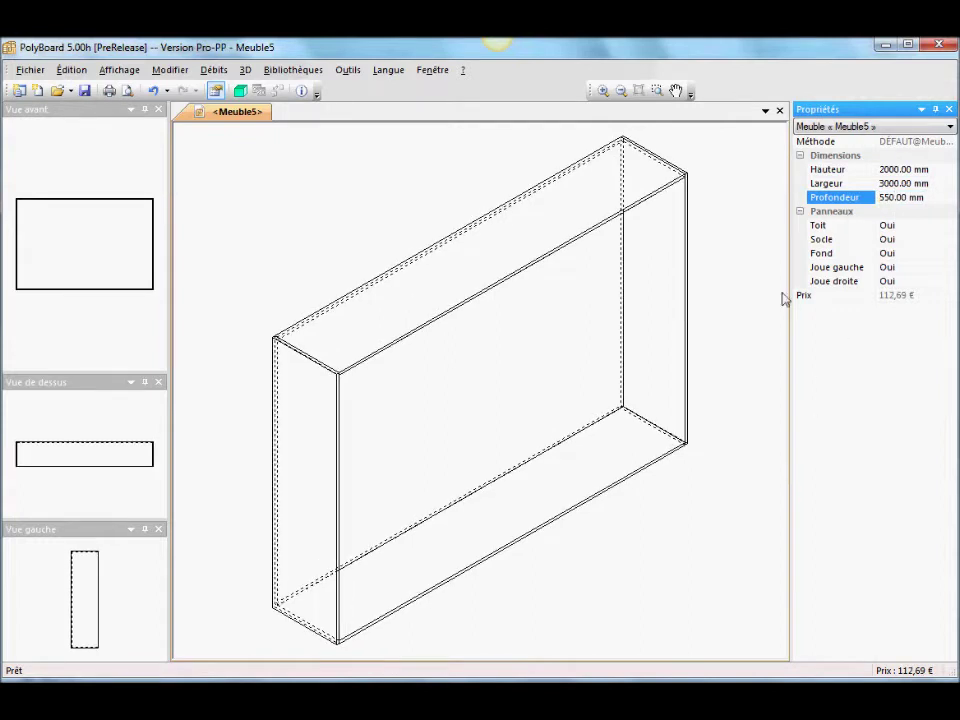
{"action": "left_click", "coordinate": [364, 416]}
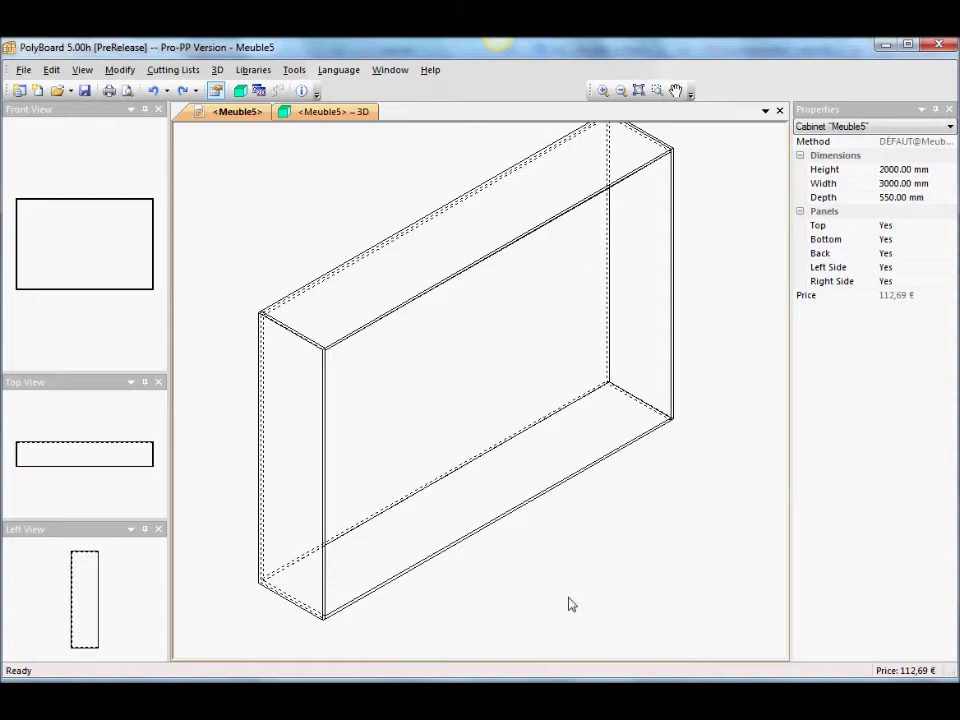
Apply the meleze01 larch method to the whole cabinet and check the wood-grain finish in 3D.
{"action": "left_click", "coordinate": [325, 111]}
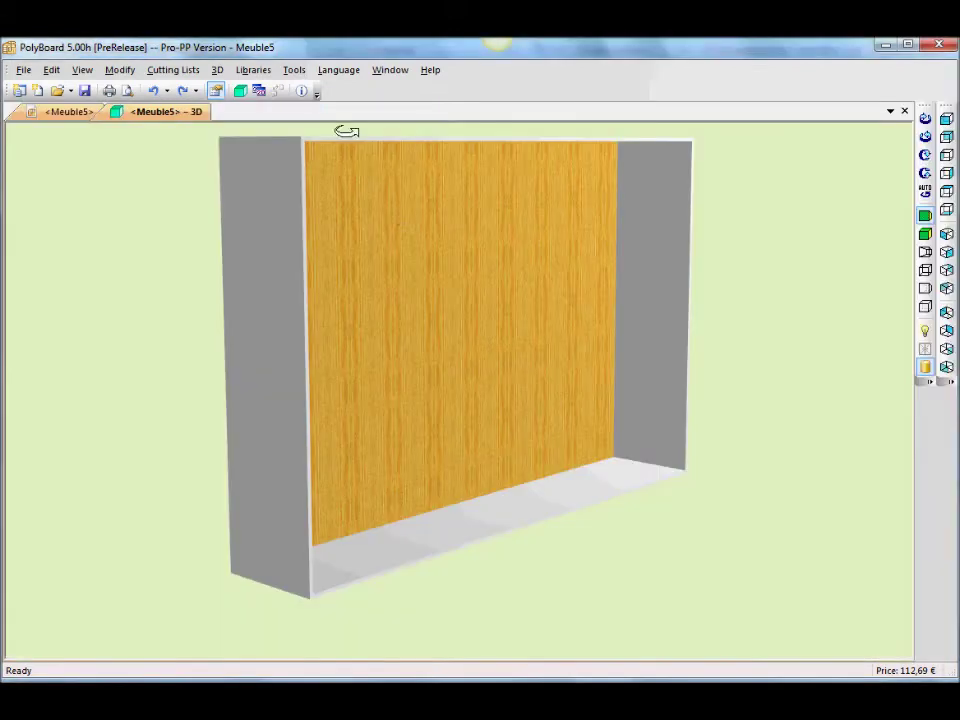
{"action": "left_click_drag", "start_coordinate": [470, 359], "coordinate": [395, 437]}
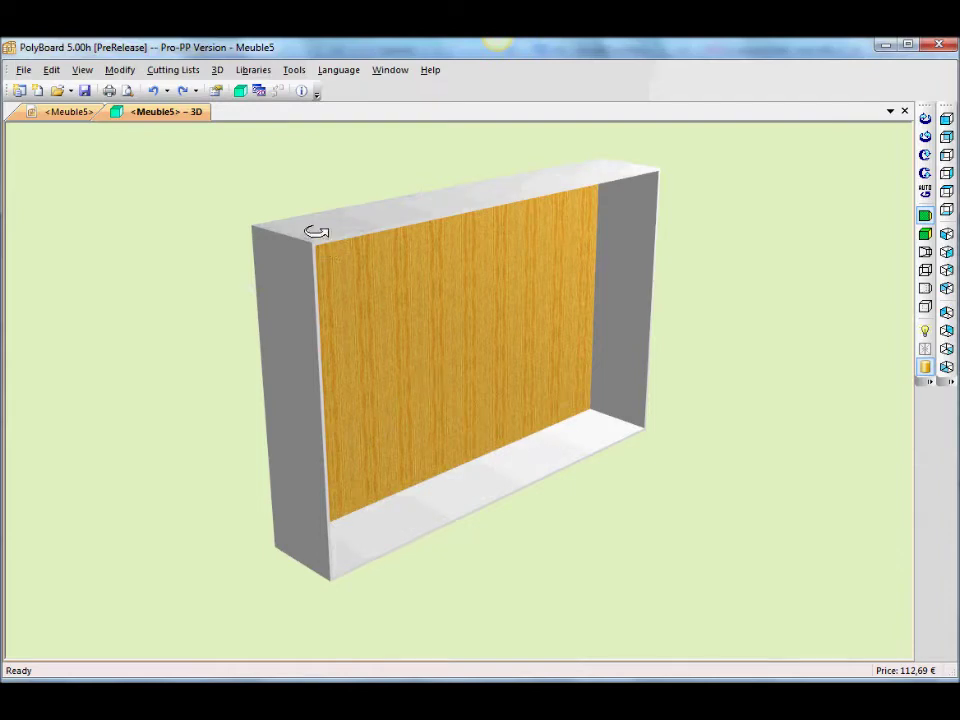
{"action": "left_click", "coordinate": [256, 74]}
{"action": "left_click", "coordinate": [278, 269]}
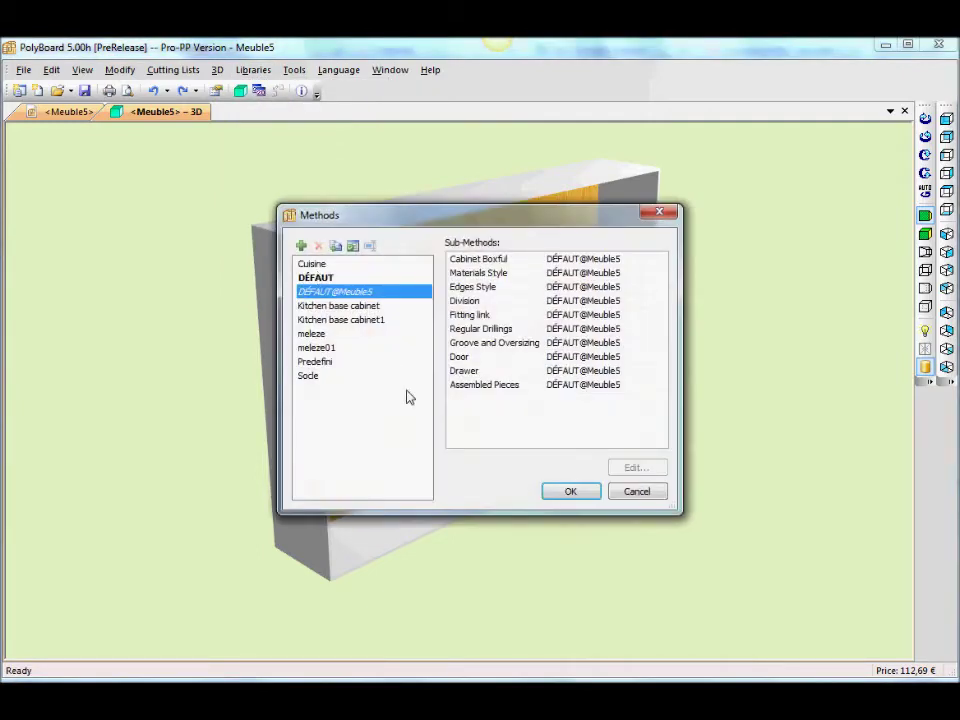
{"action": "left_click", "coordinate": [324, 348]}
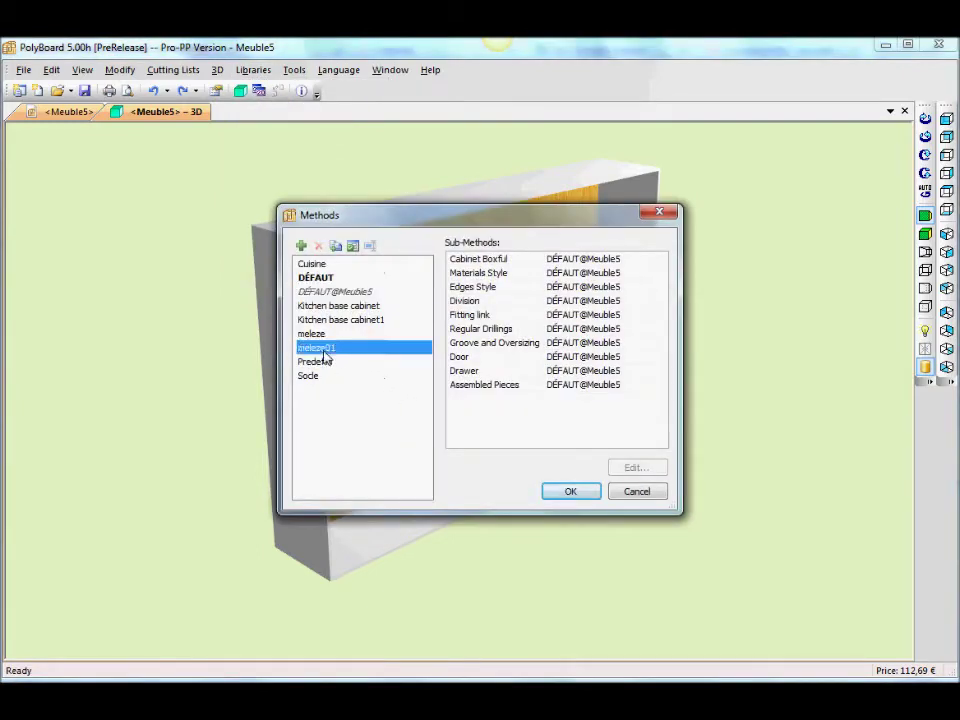
{"action": "left_click", "coordinate": [570, 491]}
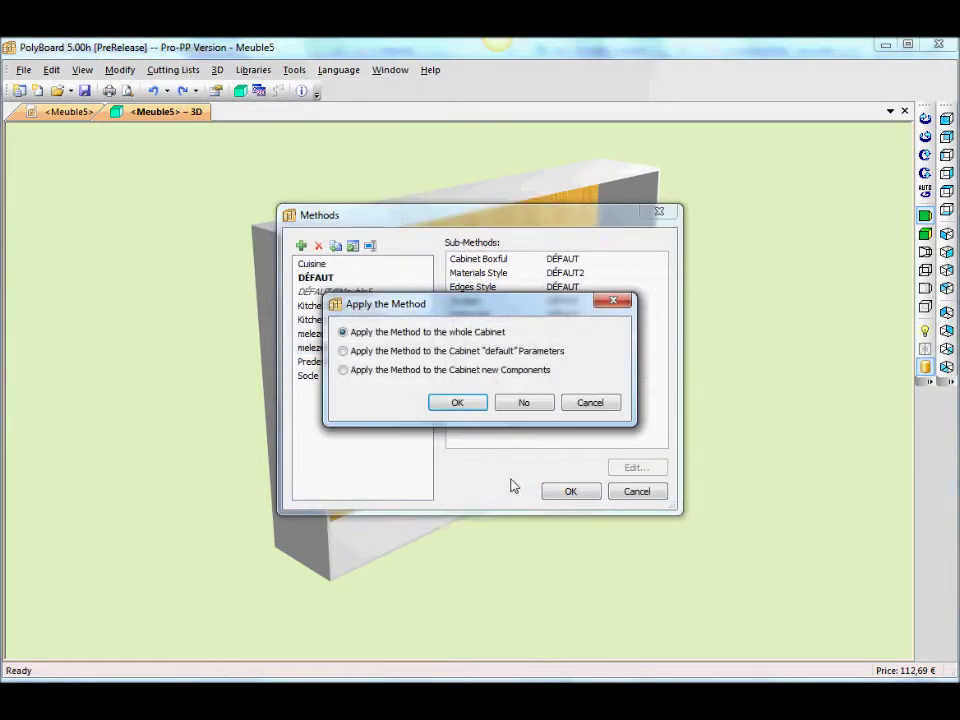
{"action": "left_click", "coordinate": [468, 406]}
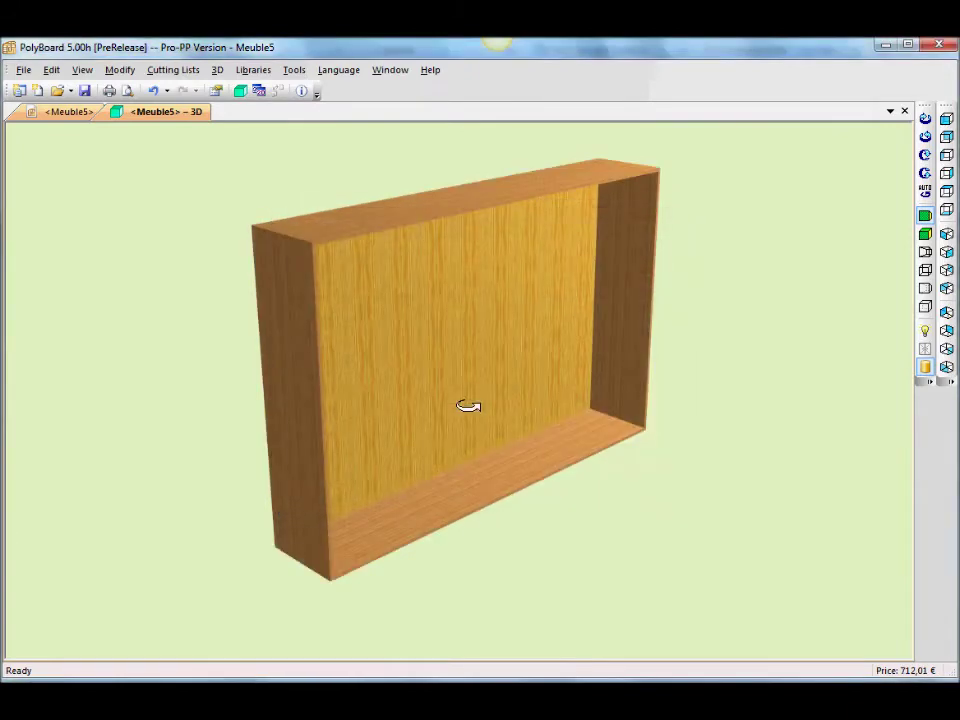
{"action": "left_click_drag", "start_coordinate": [454, 454], "coordinate": [480, 486]}
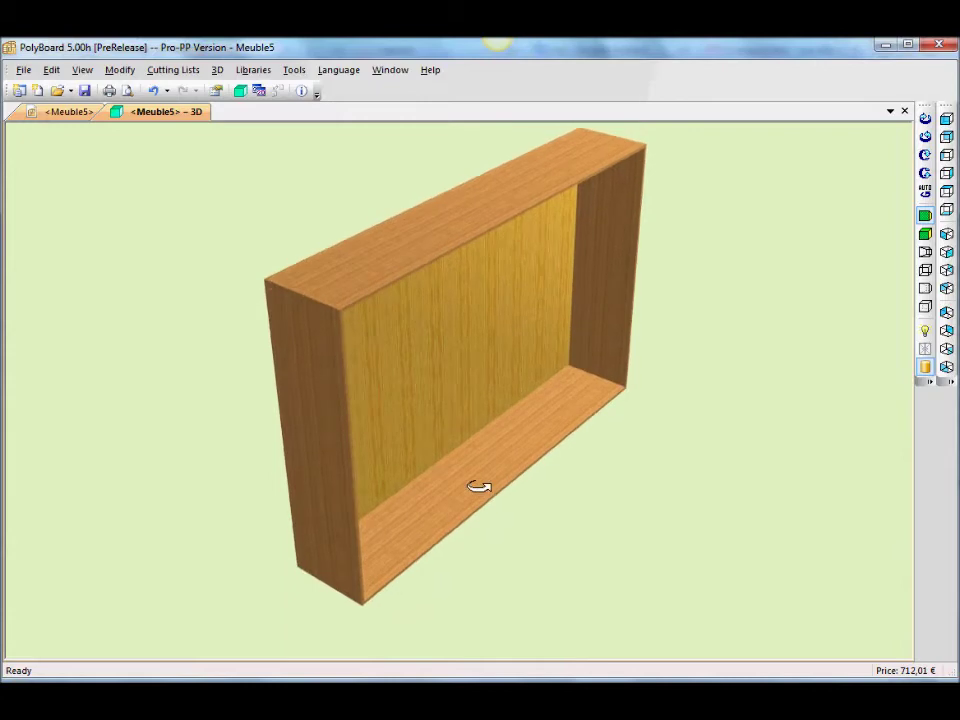
{"action": "left_click", "coordinate": [66, 112]}
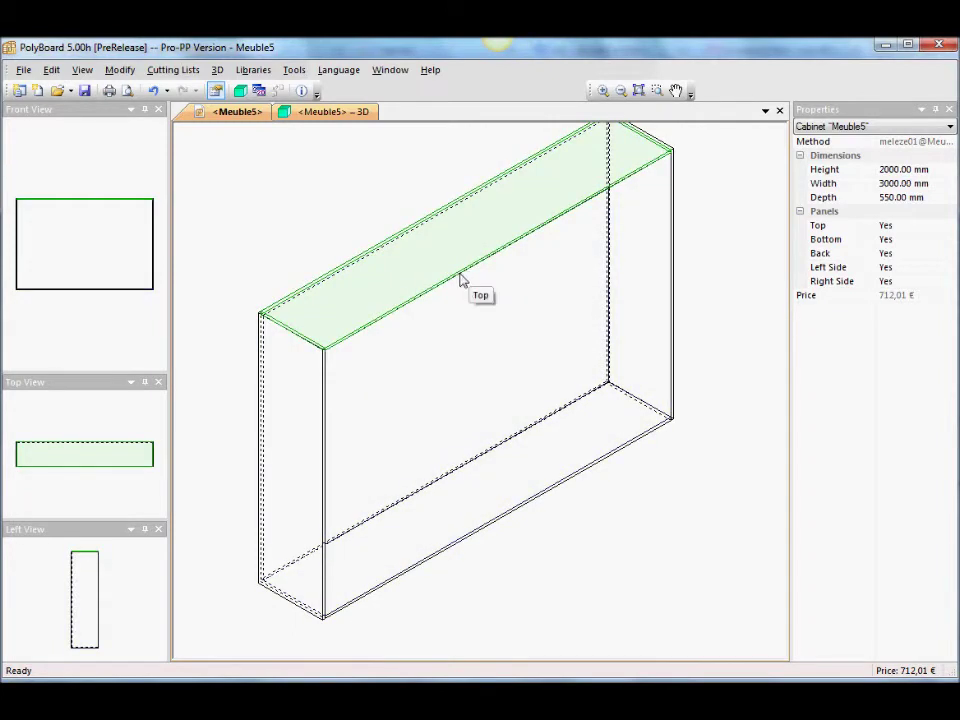
Start a Multiple Slope Top on Meuble5 and insert a vertex on the Profile 1 line.
{"action": "left_click", "coordinate": [120, 69]}
{"action": "mouse_move", "coordinate": [170, 305]}
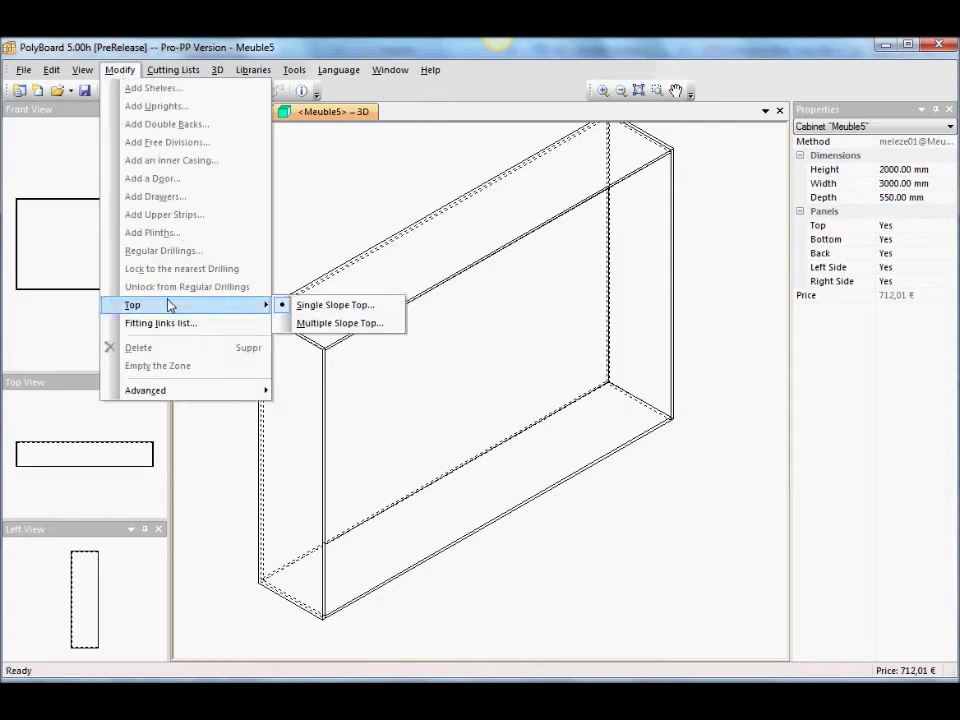
{"action": "left_click", "coordinate": [345, 323]}
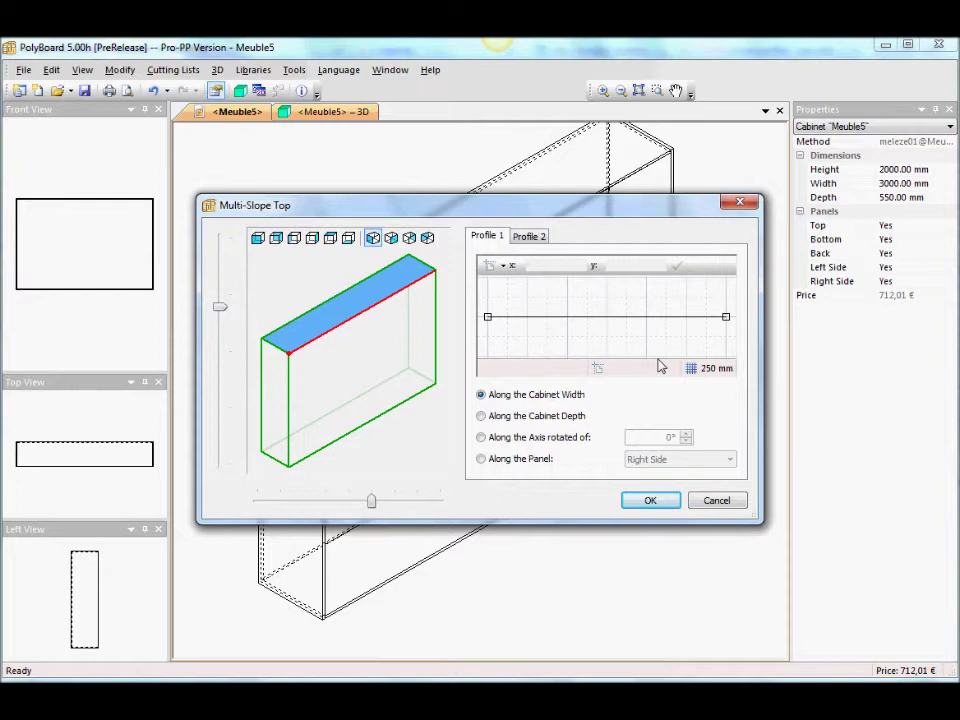
{"action": "left_click", "coordinate": [587, 318]}
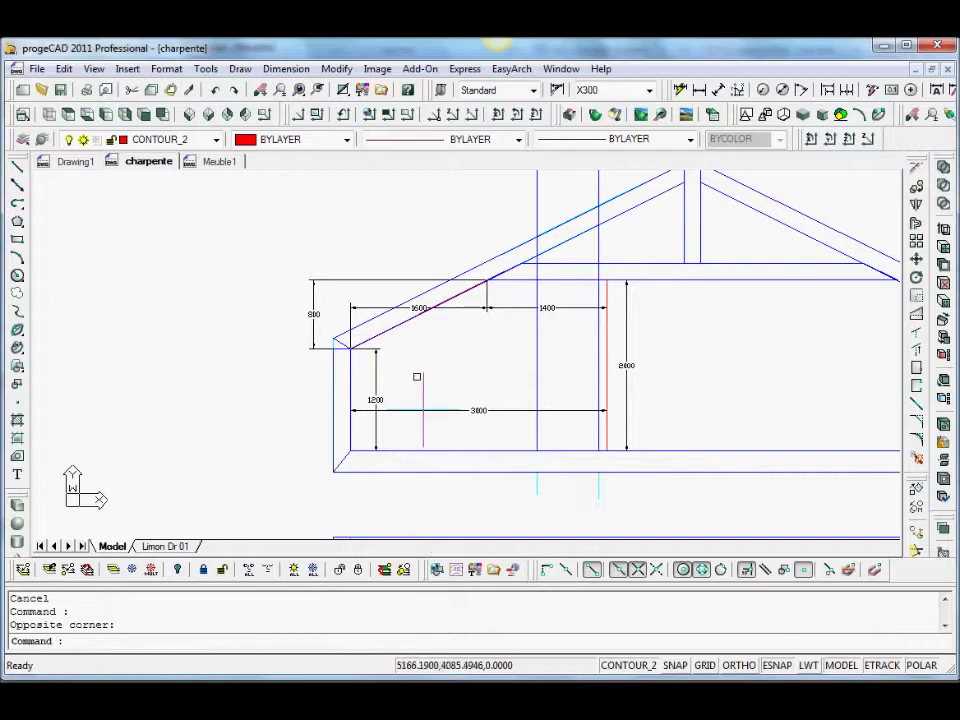
{"action": "scroll", "coordinate": [316, 336], "scroll_direction": "up", "scroll_amount": 3}
{"action": "scroll", "coordinate": [318, 338], "scroll_direction": "down", "scroll_amount": 2}
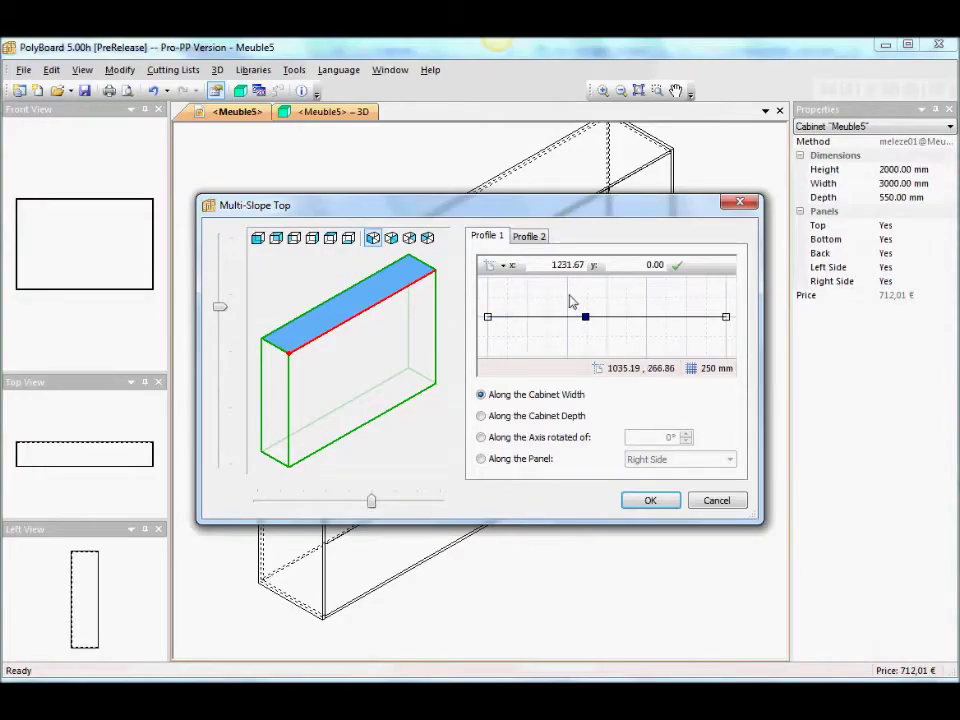
Place the new top-profile vertex at x = 1600 mm.
{"action": "double_click", "coordinate": [551, 265]}
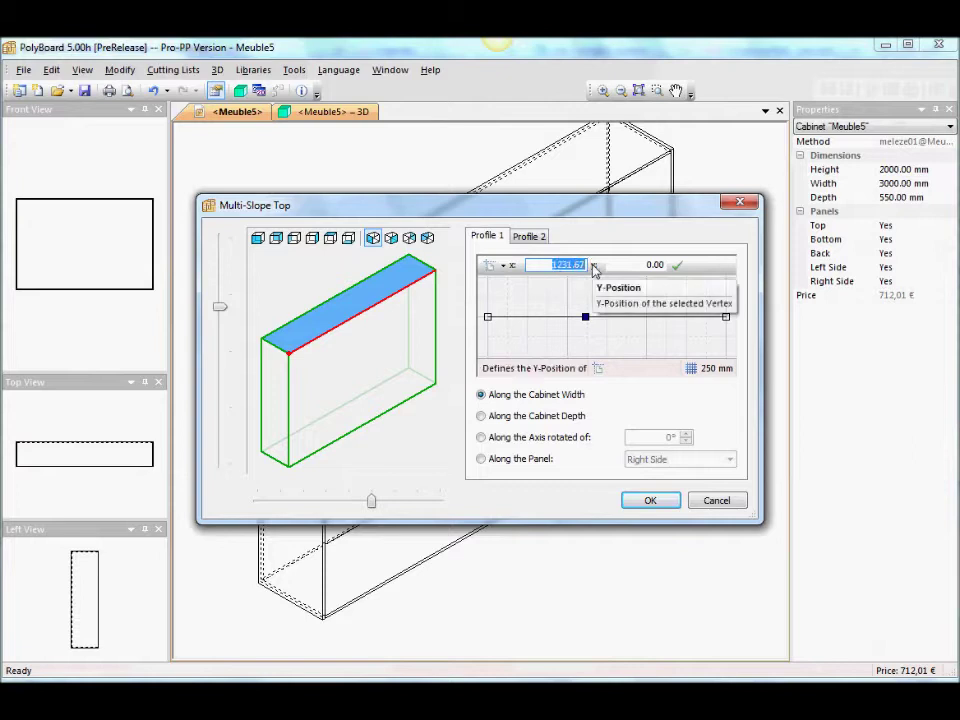
{"action": "type", "text": "16"}
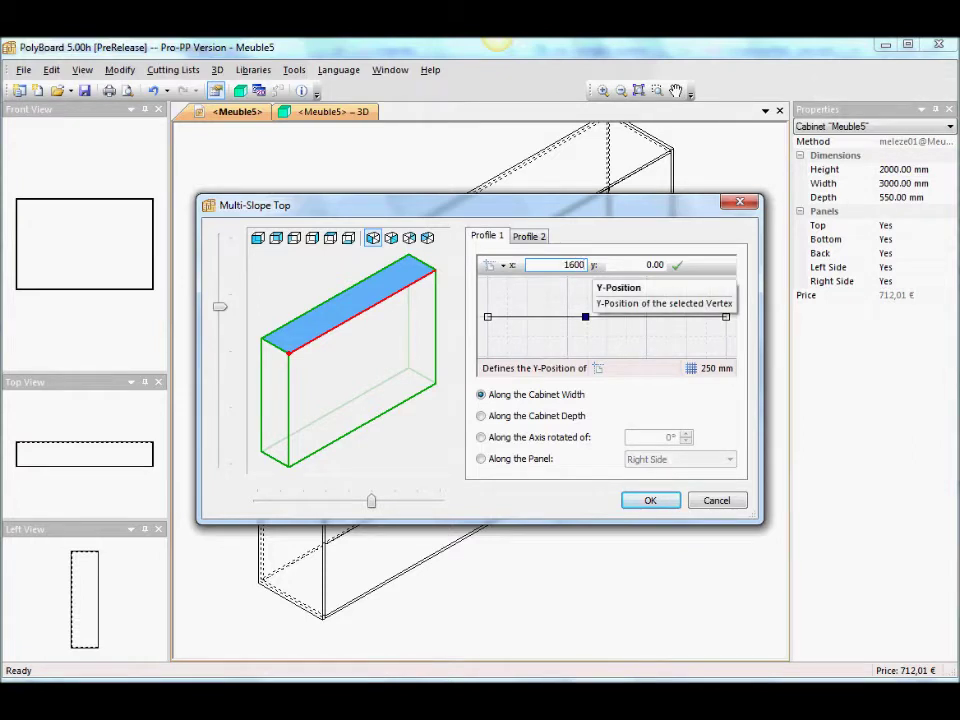
{"action": "type", "text": "00"}
{"action": "left_click", "coordinate": [677, 265]}
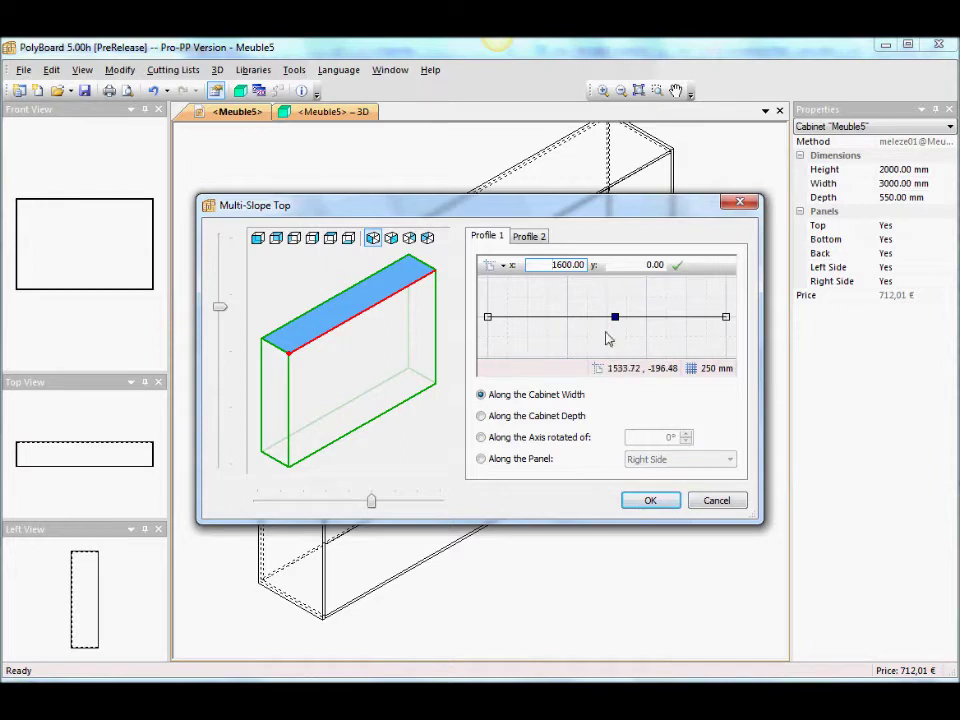
Lower the profile's left endpoint to y = -800 mm and confirm the sloped top.
{"action": "left_click", "coordinate": [488, 318]}
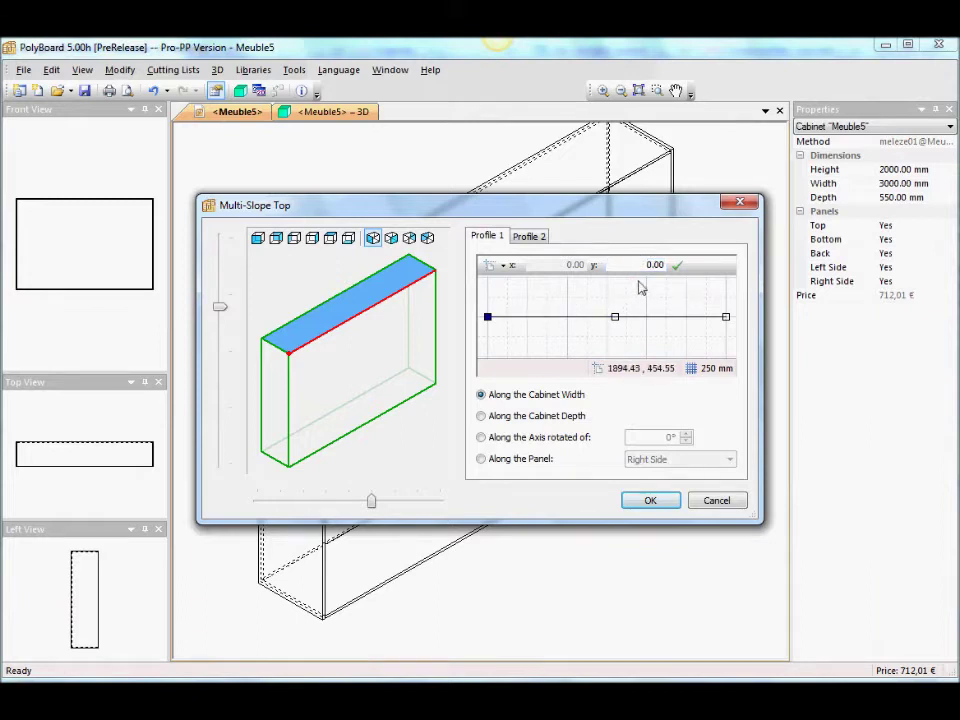
{"action": "left_click", "coordinate": [608, 264]}
{"action": "left_click_drag", "start_coordinate": [640, 264], "coordinate": [677, 265]}
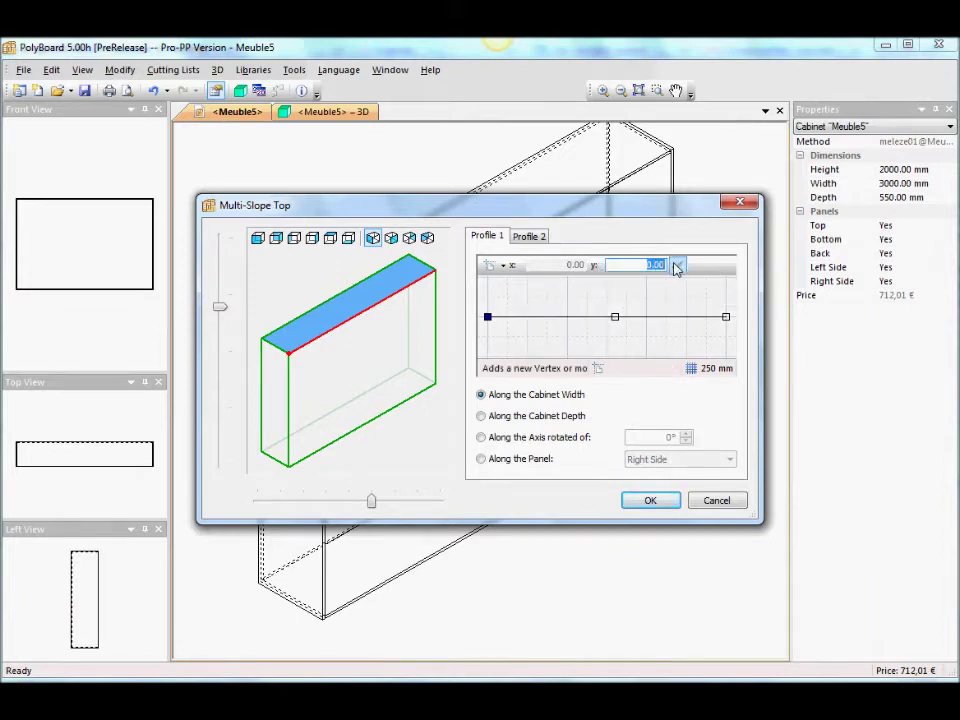
{"action": "key", "text": "BackSpace"}
{"action": "type", "text": "-800"}
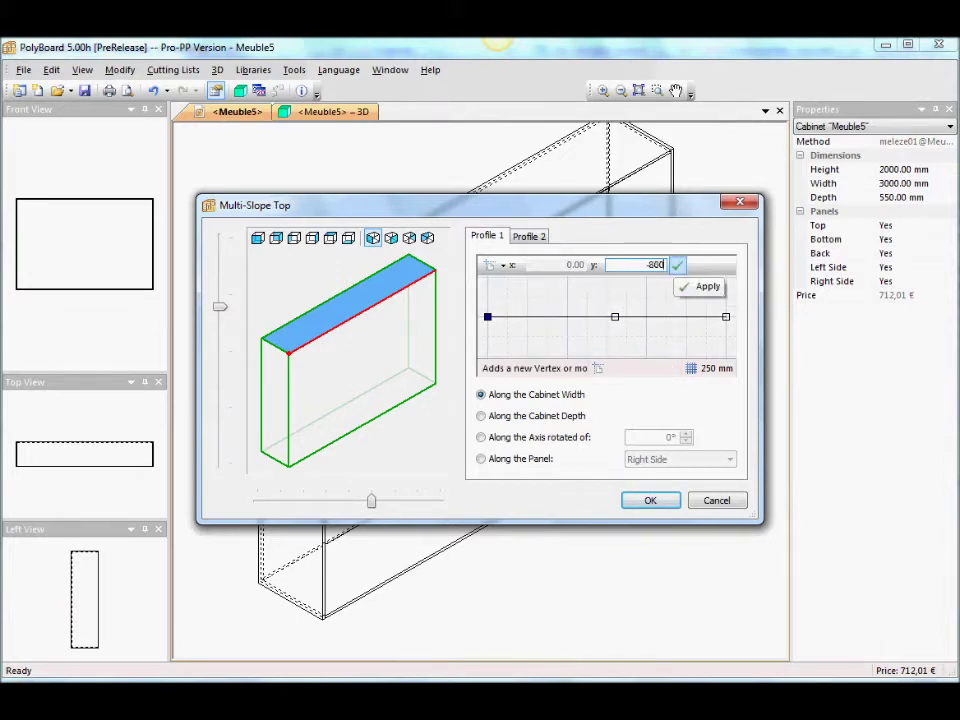
{"action": "left_click", "coordinate": [677, 265]}
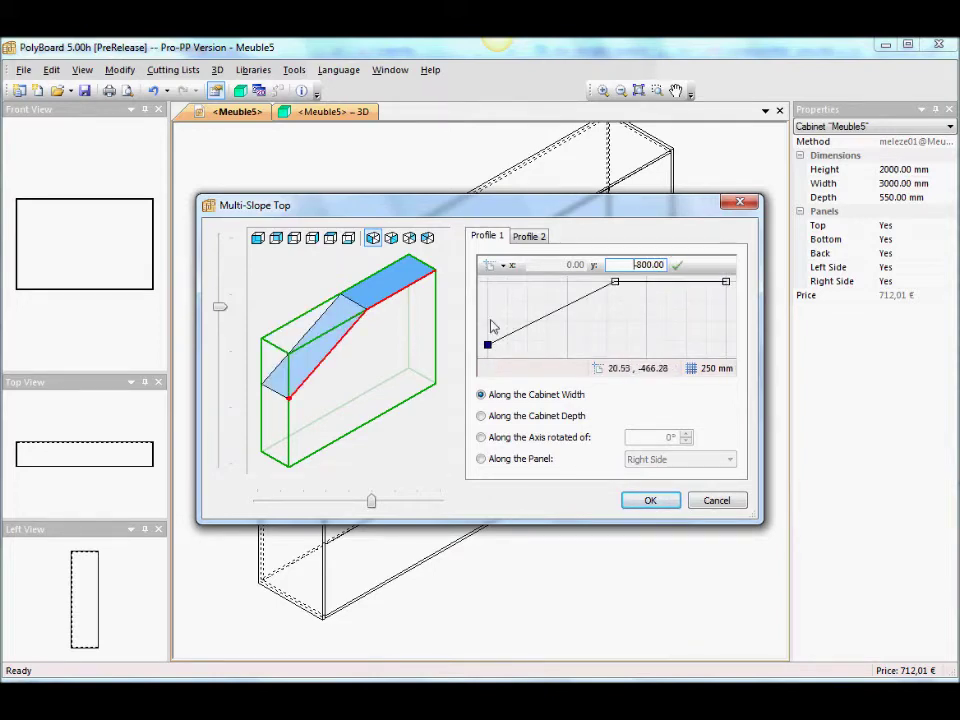
{"action": "left_click", "coordinate": [650, 500]}
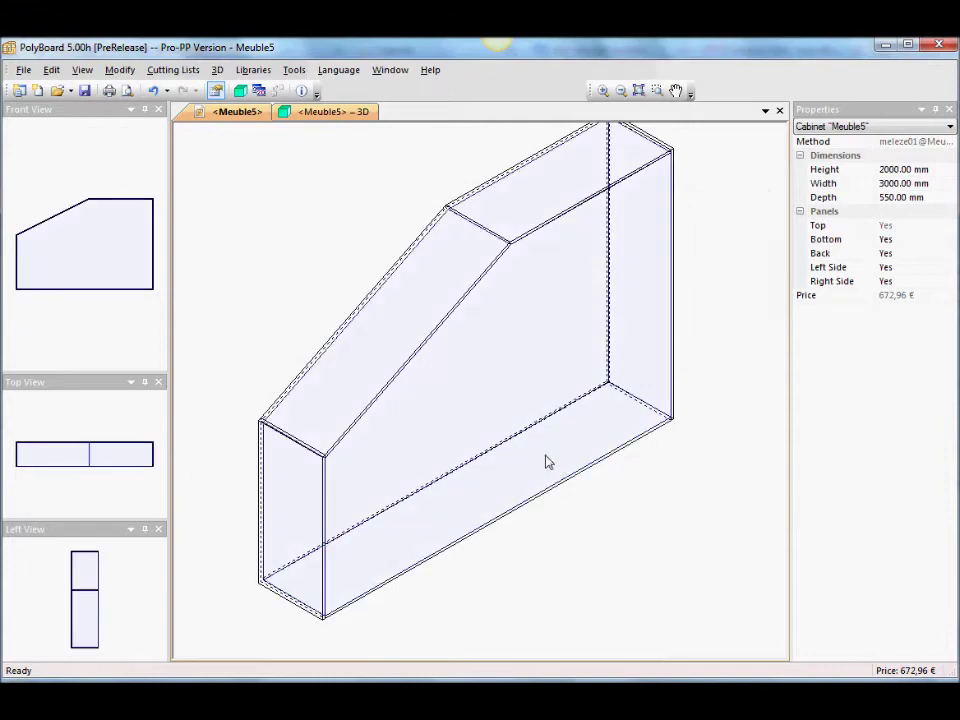
{"action": "double_click", "coordinate": [560, 343]}
Set the left side panel's bottom-link overlap to 100 mm.
{"action": "mouse_move", "coordinate": [467, 426]}
{"action": "left_mouse_down"}
{"action": "mouse_move", "coordinate": [331, 311]}
{"action": "mouse_move", "coordinate": [444, 399]}
{"action": "mouse_move", "coordinate": [471, 403]}
{"action": "left_mouse_up"}
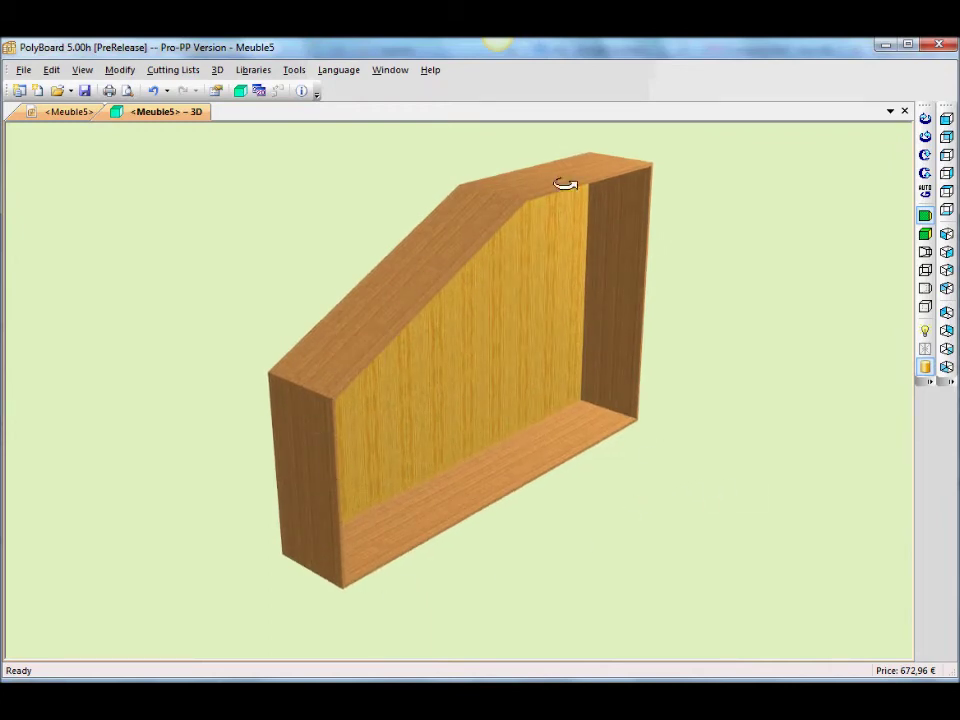
{"action": "left_click", "coordinate": [66, 111]}
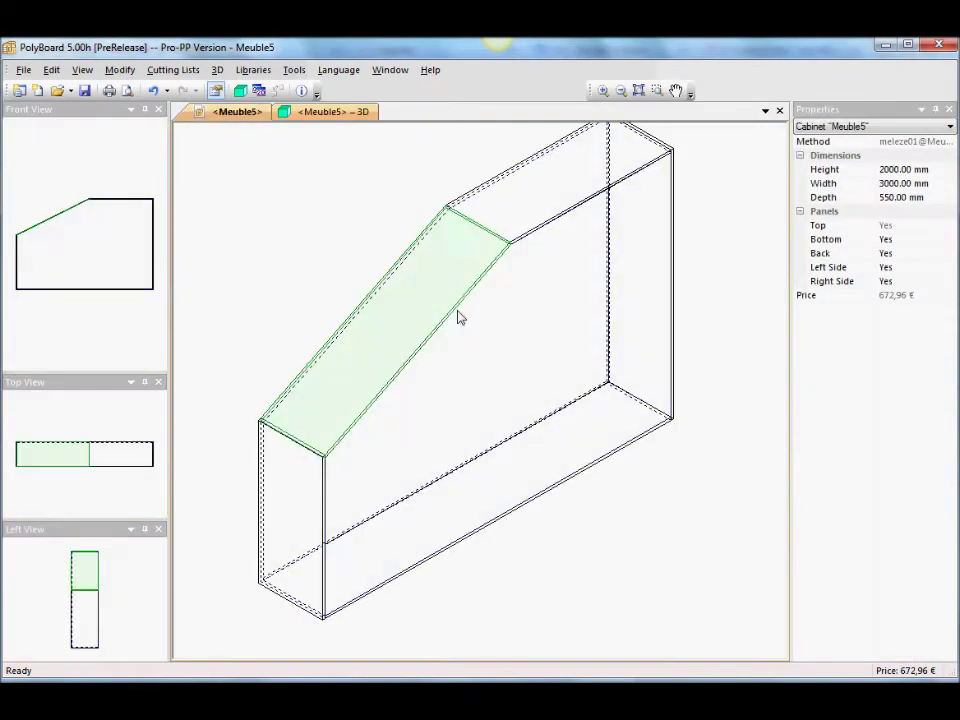
{"action": "left_click", "coordinate": [322, 510]}
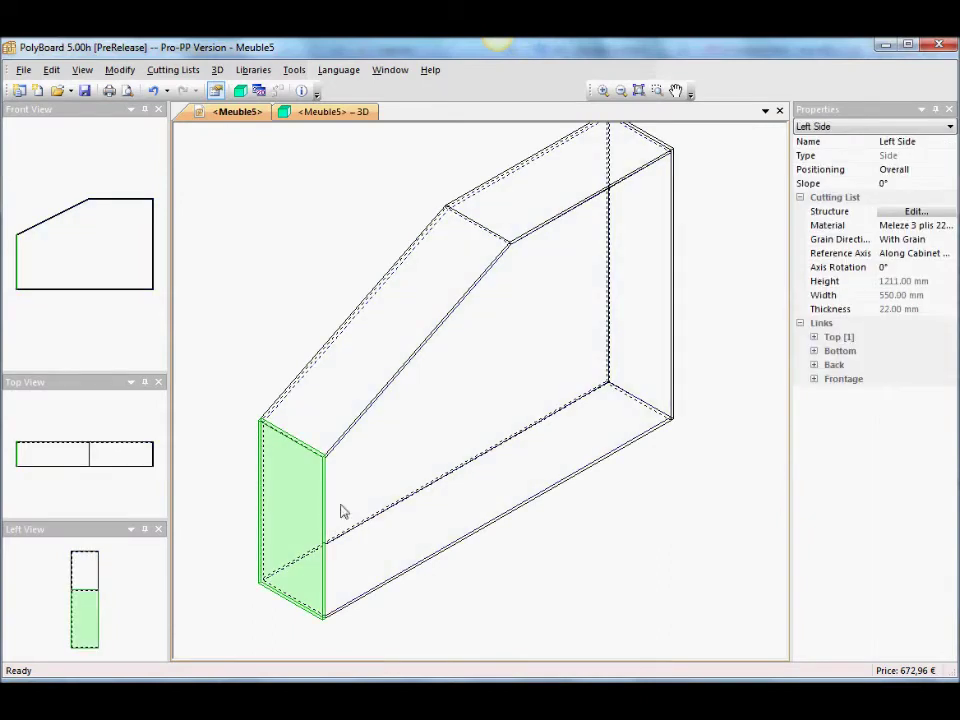
{"action": "left_click", "coordinate": [818, 351]}
{"action": "left_click", "coordinate": [920, 380]}
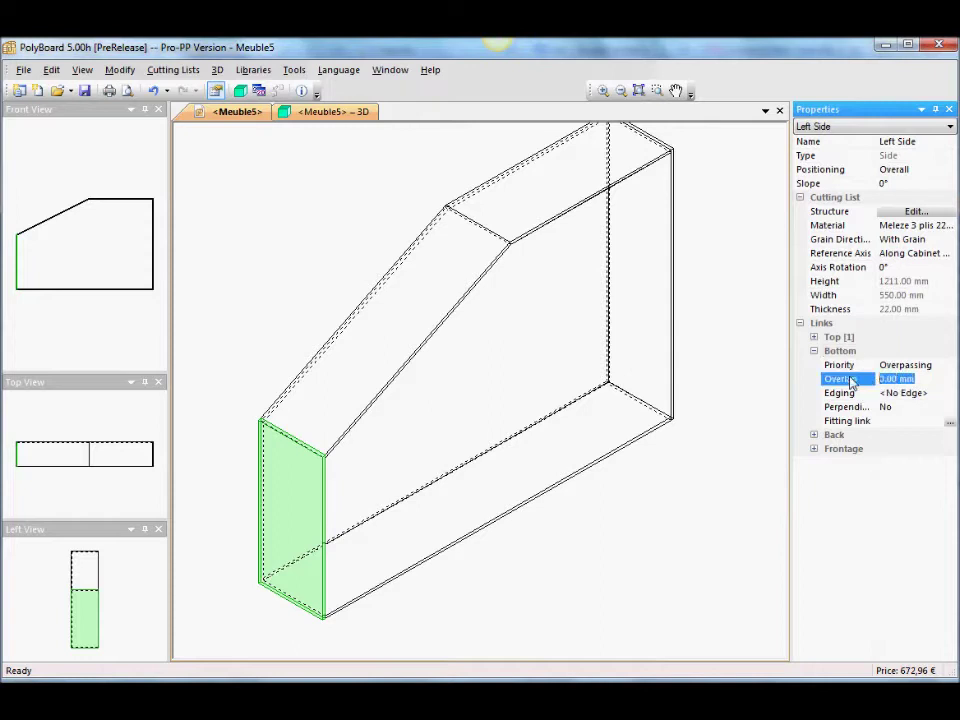
{"action": "type", "text": "100"}
{"action": "left_click", "coordinate": [709, 454]}
Set the right side panel's bottom-link overlap to 100 mm as well.
{"action": "left_click", "coordinate": [677, 375]}
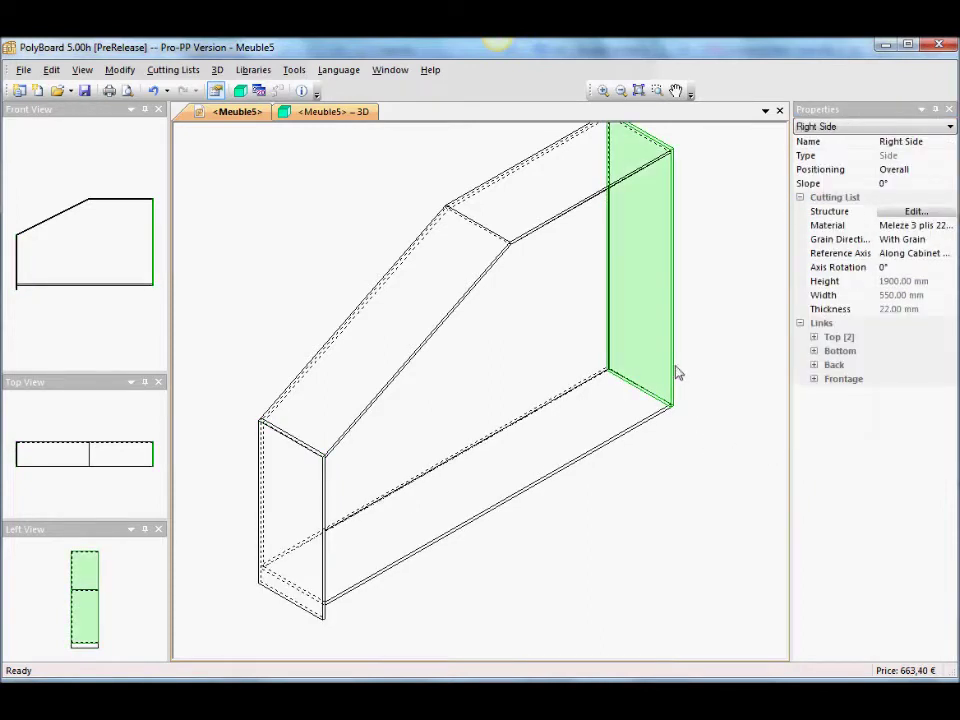
{"action": "left_click", "coordinate": [851, 355]}
{"action": "left_click", "coordinate": [814, 351]}
{"action": "left_click", "coordinate": [928, 381]}
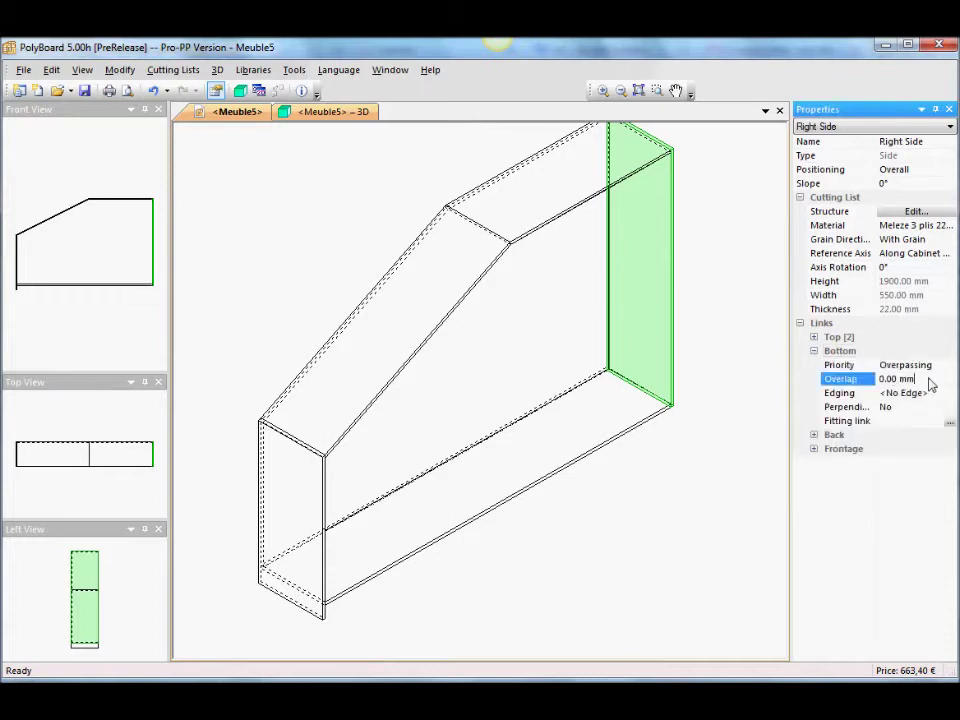
{"action": "left_click", "coordinate": [853, 379]}
{"action": "type", "text": "100"}
{"action": "left_click", "coordinate": [681, 546]}
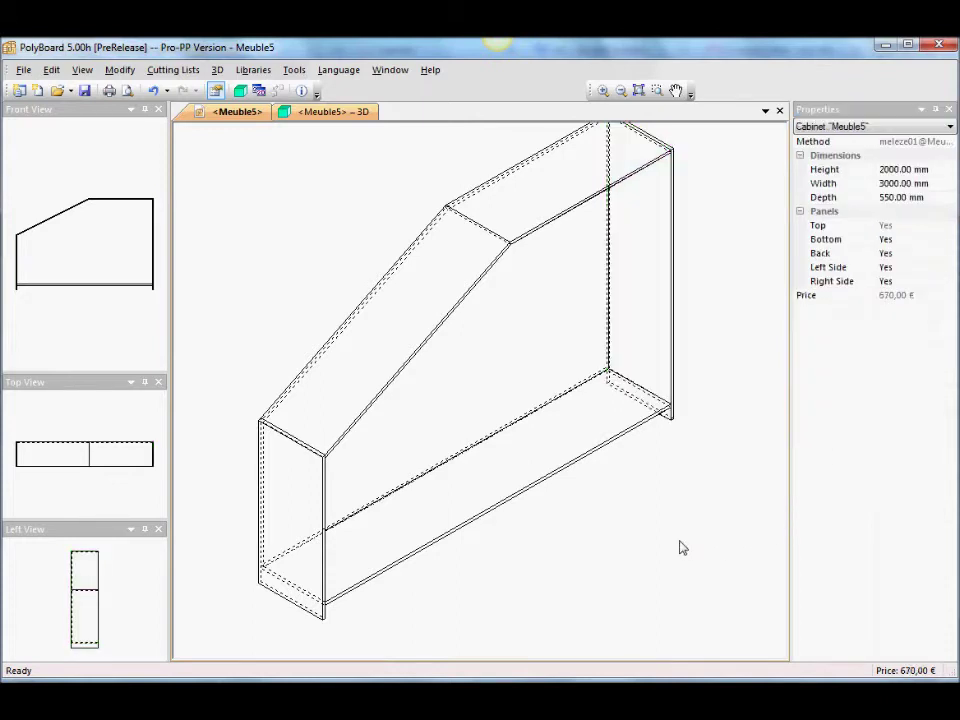
{"action": "left_click", "coordinate": [557, 491]}
Add a frontage plinth with a 50 mm recess to the base zone and check it in the render.
{"action": "right_click", "coordinate": [574, 485]}
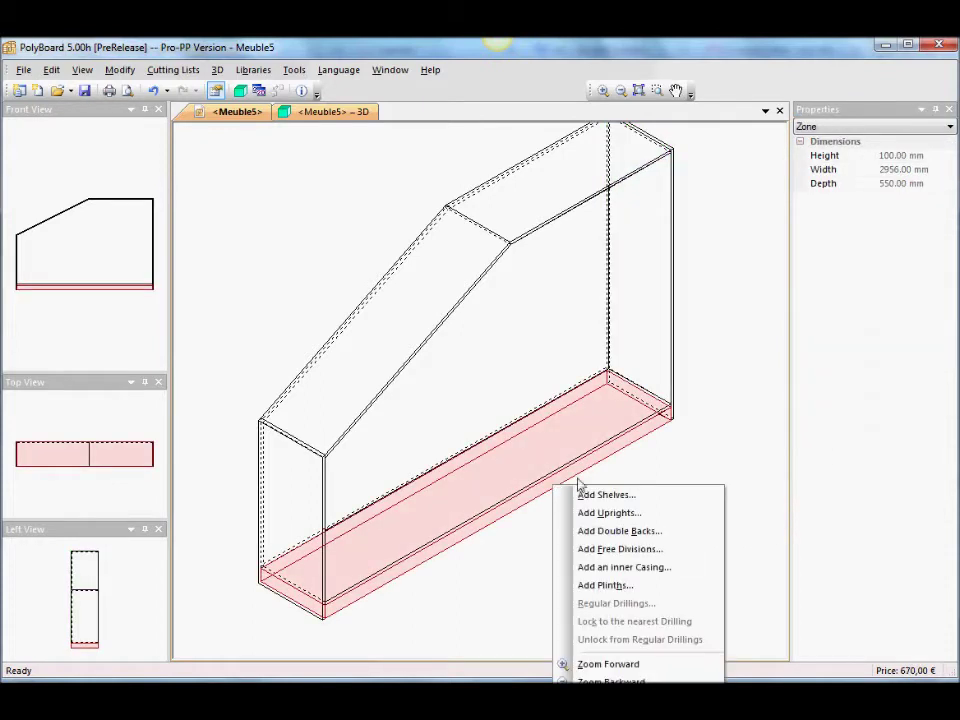
{"action": "left_click", "coordinate": [631, 588]}
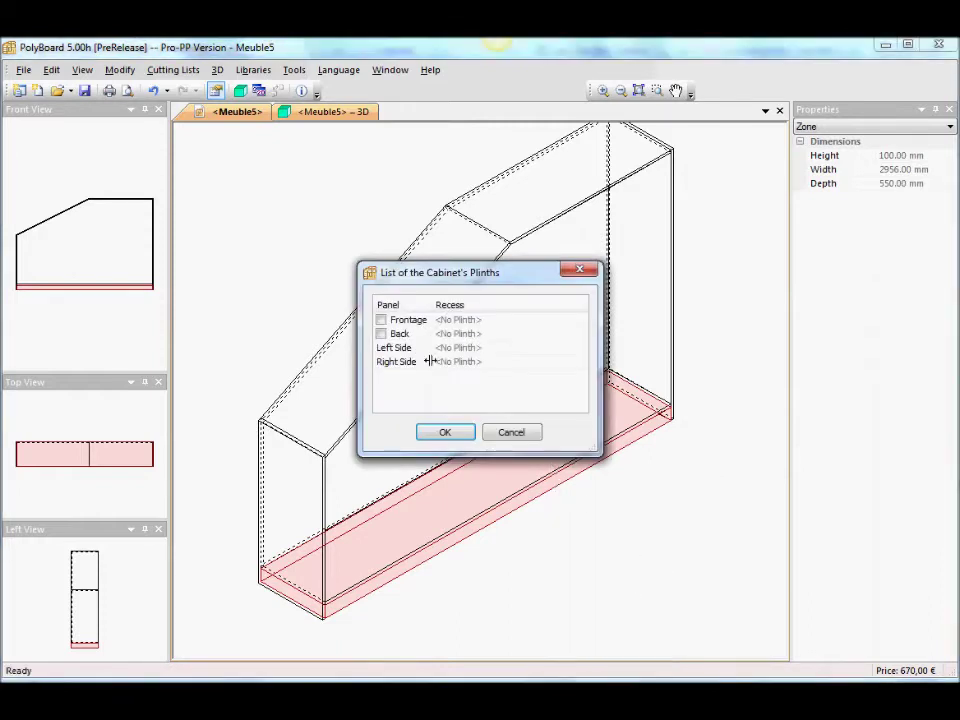
{"action": "left_click", "coordinate": [382, 321]}
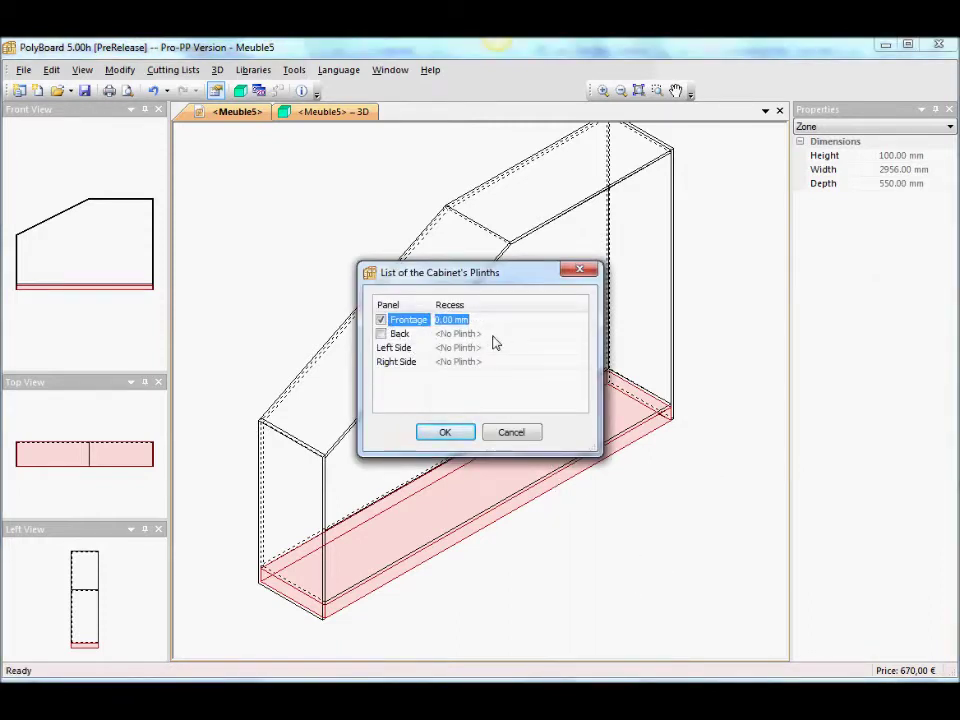
{"action": "type", "text": "50"}
{"action": "left_click", "coordinate": [457, 434]}
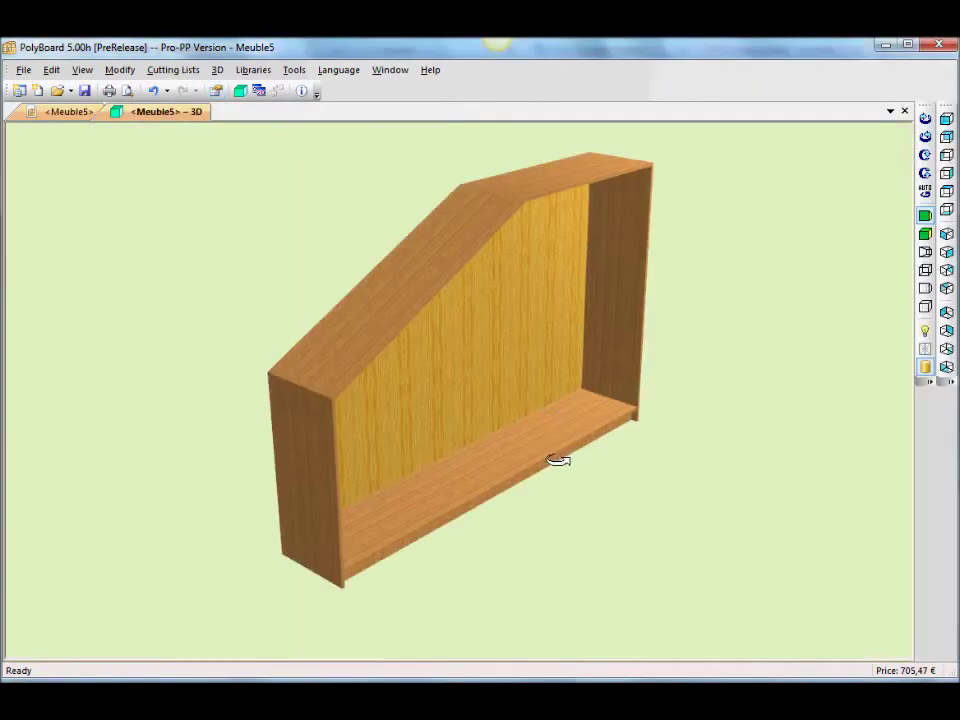
{"action": "mouse_move", "coordinate": [557, 458]}
{"action": "left_mouse_down"}
{"action": "mouse_move", "coordinate": [418, 409]}
{"action": "mouse_move", "coordinate": [435, 403]}
{"action": "mouse_move", "coordinate": [540, 450]}
{"action": "mouse_move", "coordinate": [613, 459]}
{"action": "mouse_move", "coordinate": [519, 493]}
{"action": "mouse_move", "coordinate": [443, 388]}
{"action": "mouse_move", "coordinate": [454, 422]}
{"action": "mouse_move", "coordinate": [564, 452]}
{"action": "left_mouse_up"}
{"action": "left_click", "coordinate": [65, 112]}
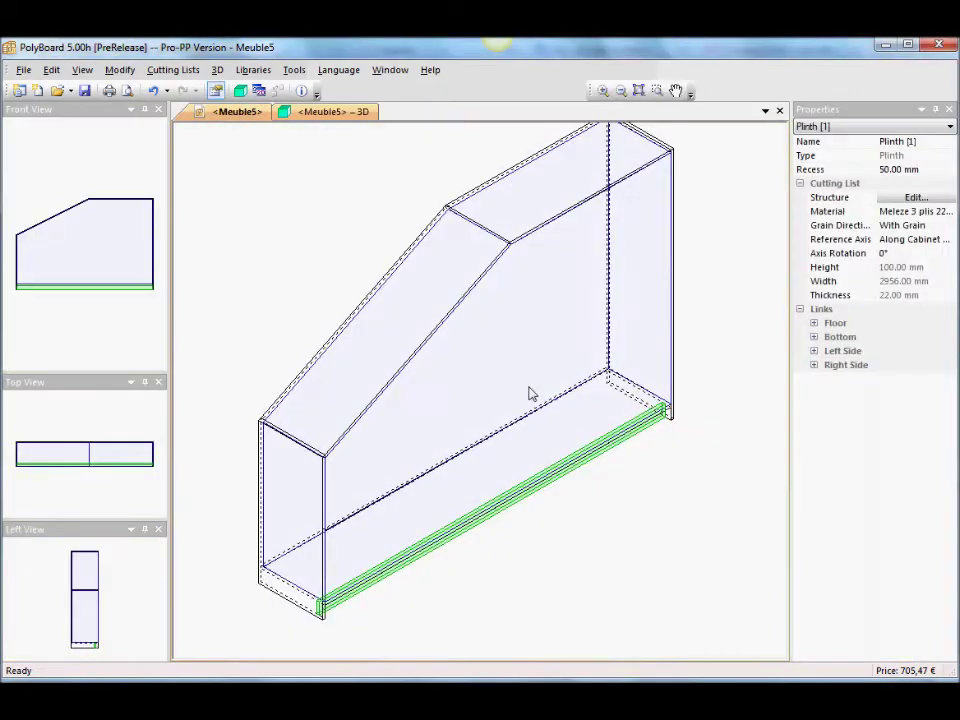
{"action": "left_click", "coordinate": [561, 328]}
{"action": "right_click", "coordinate": [562, 330]}
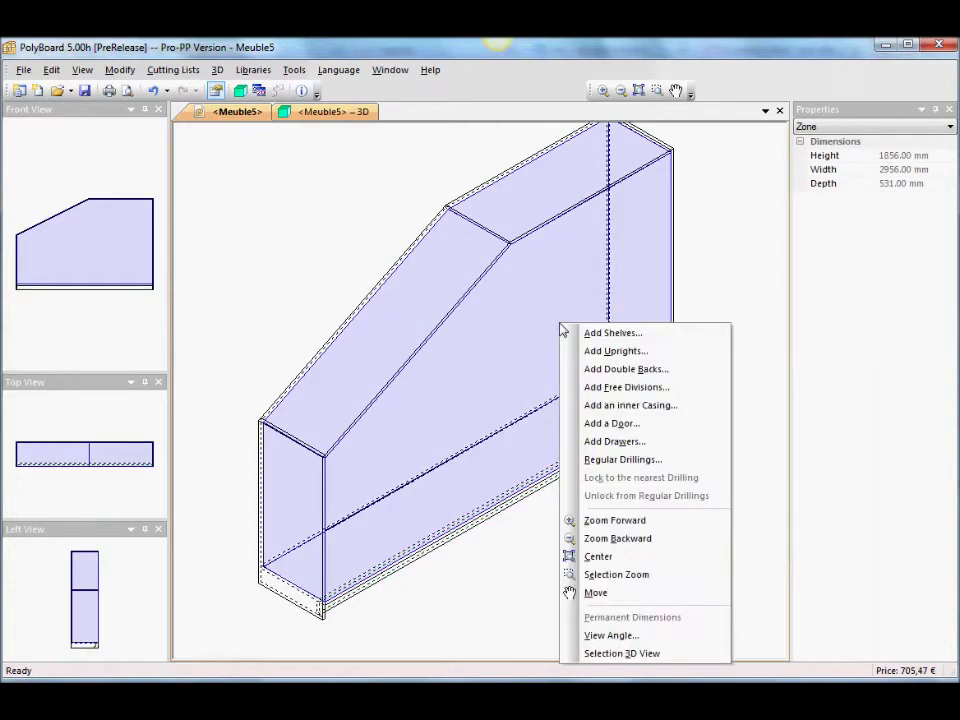
Add an upright positioned 1000 mm from the cabinet's right side.
{"action": "left_click", "coordinate": [615, 351]}
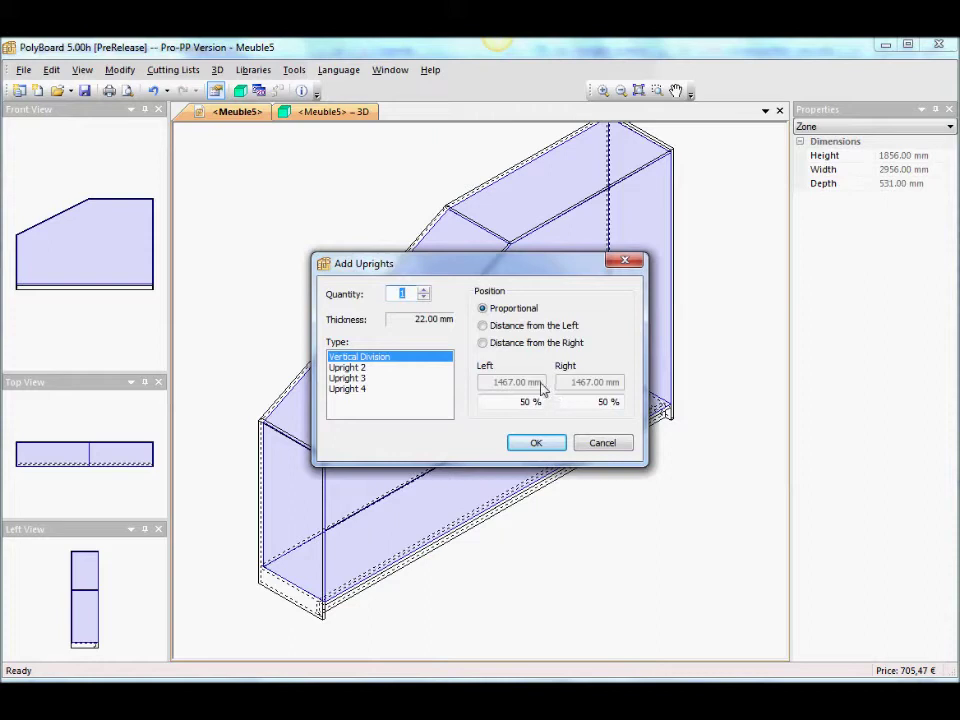
{"action": "left_click", "coordinate": [483, 343]}
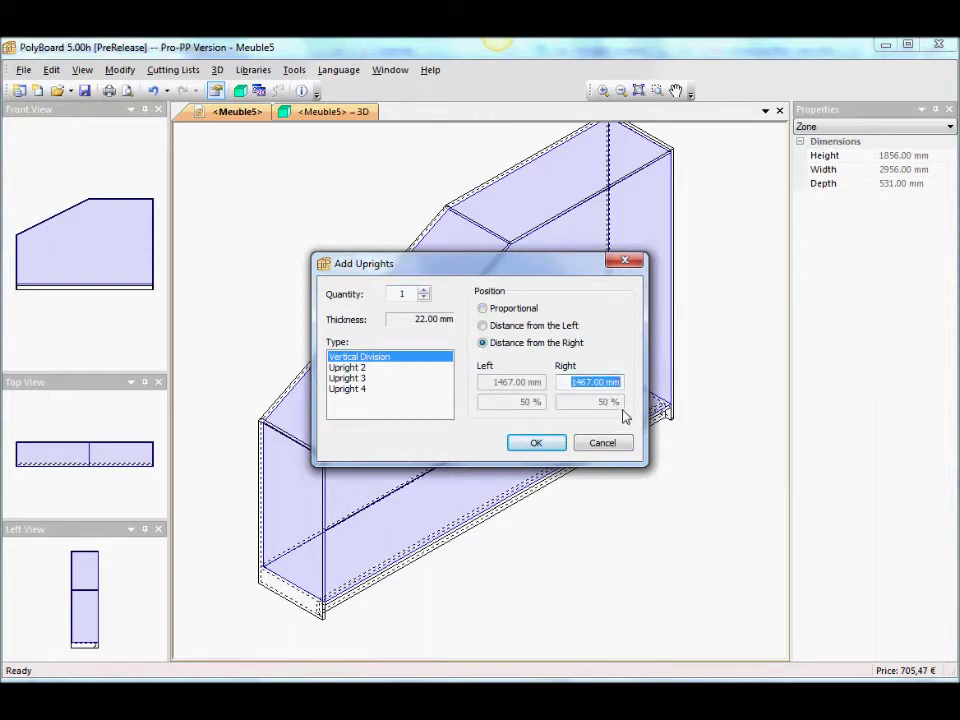
{"action": "type", "text": "1000"}
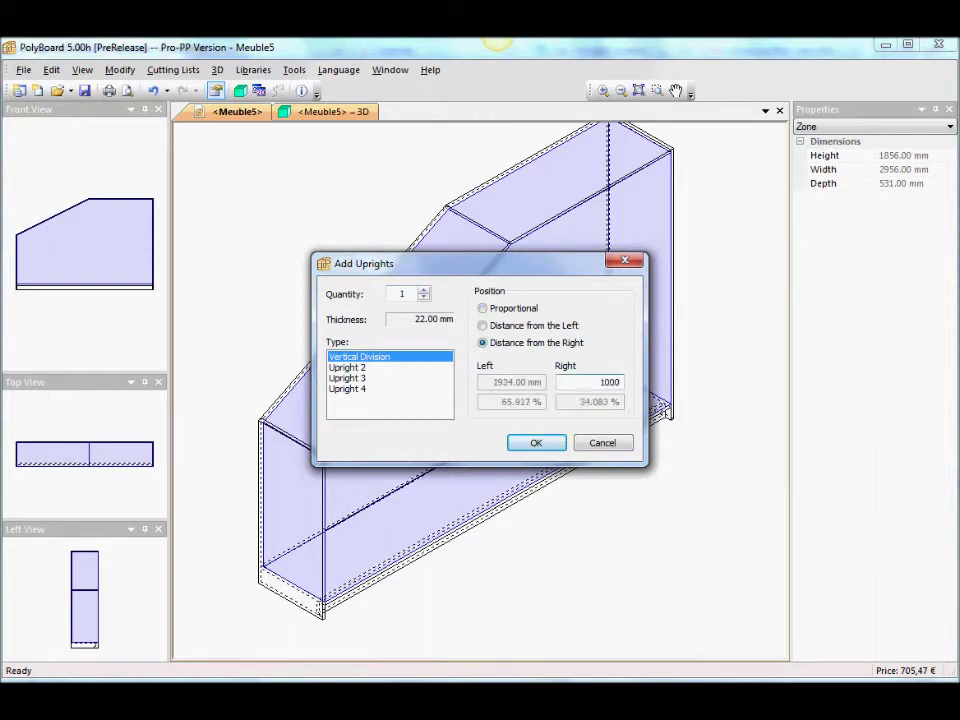
{"action": "left_click", "coordinate": [537, 443]}
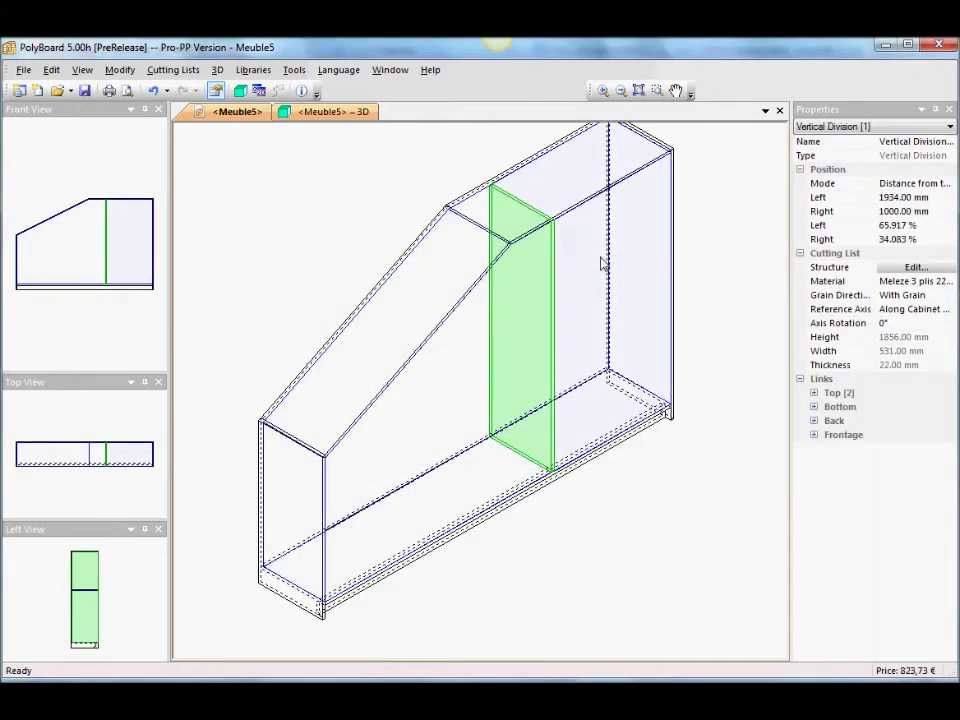
Add a fixed shelf 750 mm from the bottom in the left section.
{"action": "left_click", "coordinate": [459, 445]}
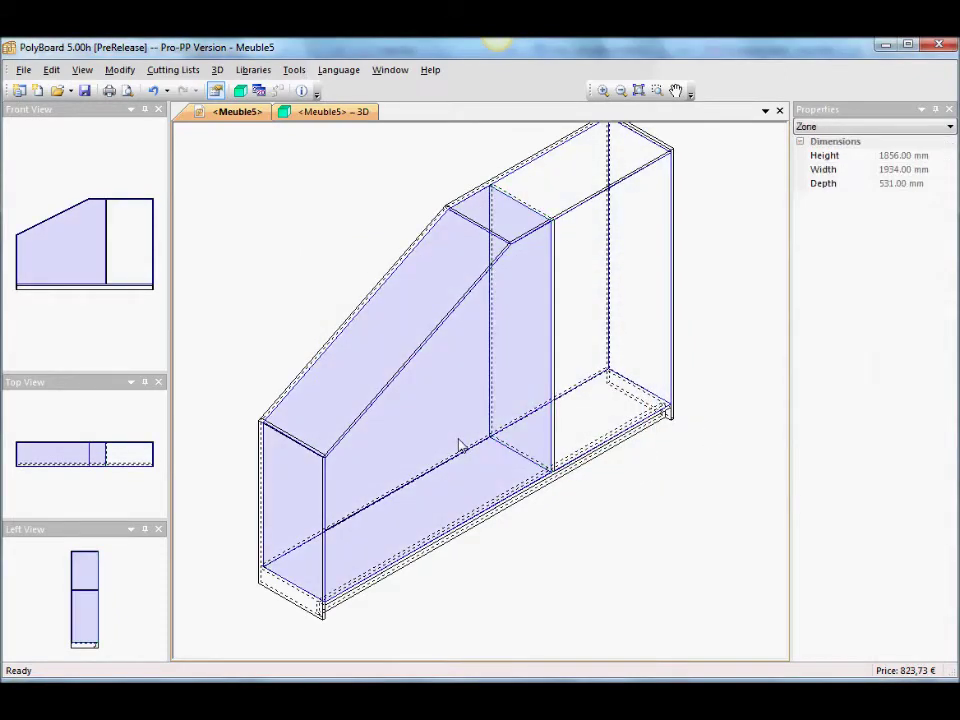
{"action": "right_click", "coordinate": [459, 445]}
{"action": "left_click", "coordinate": [470, 450]}
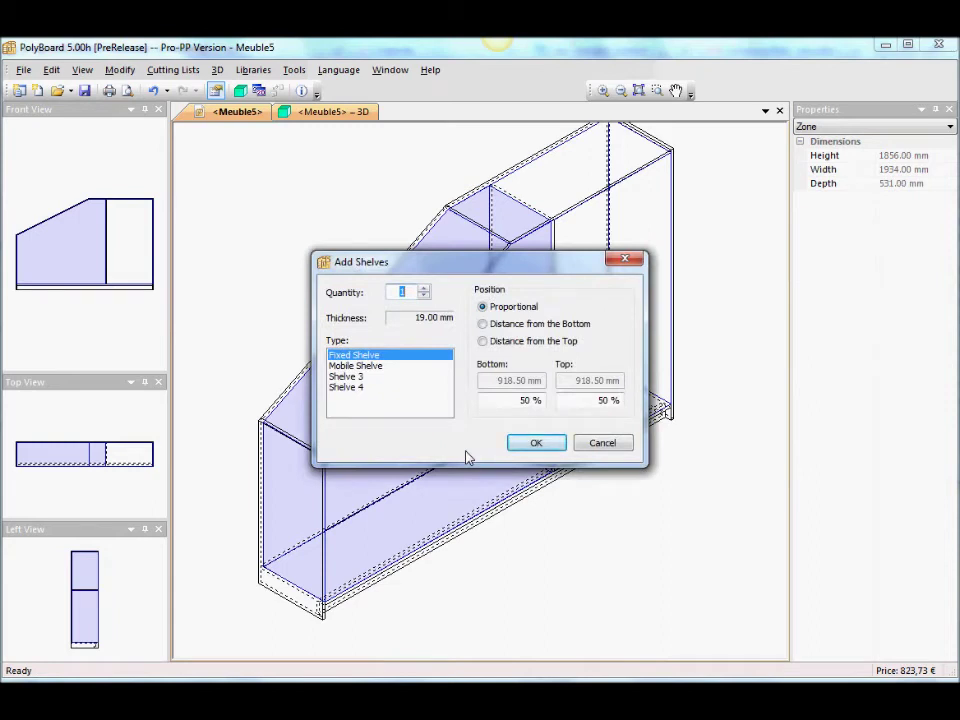
{"action": "left_click", "coordinate": [483, 323]}
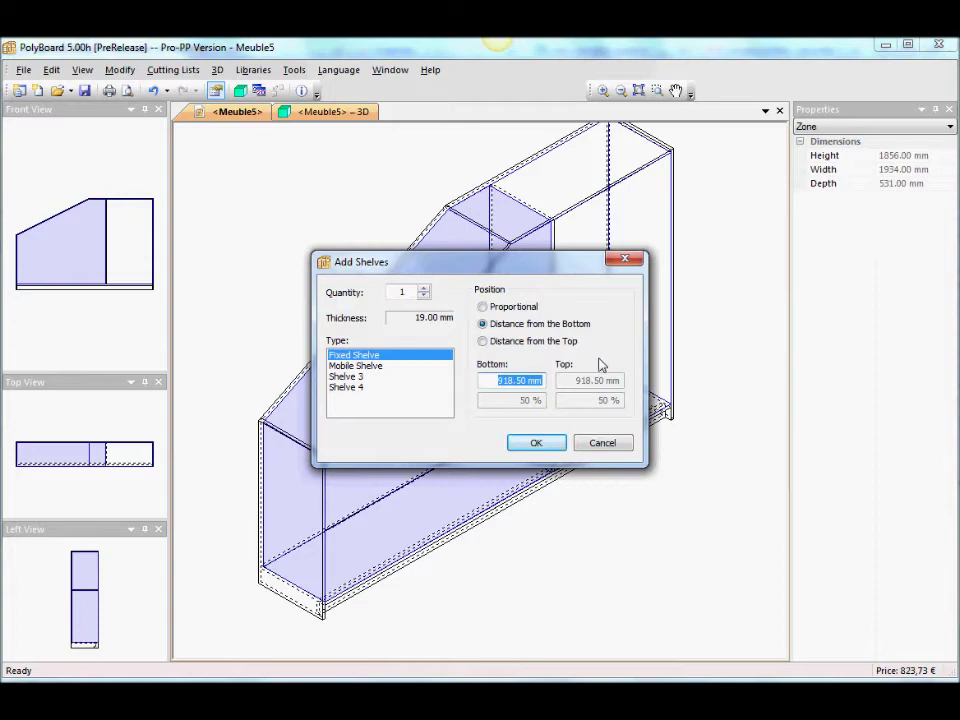
{"action": "type", "text": "70"}
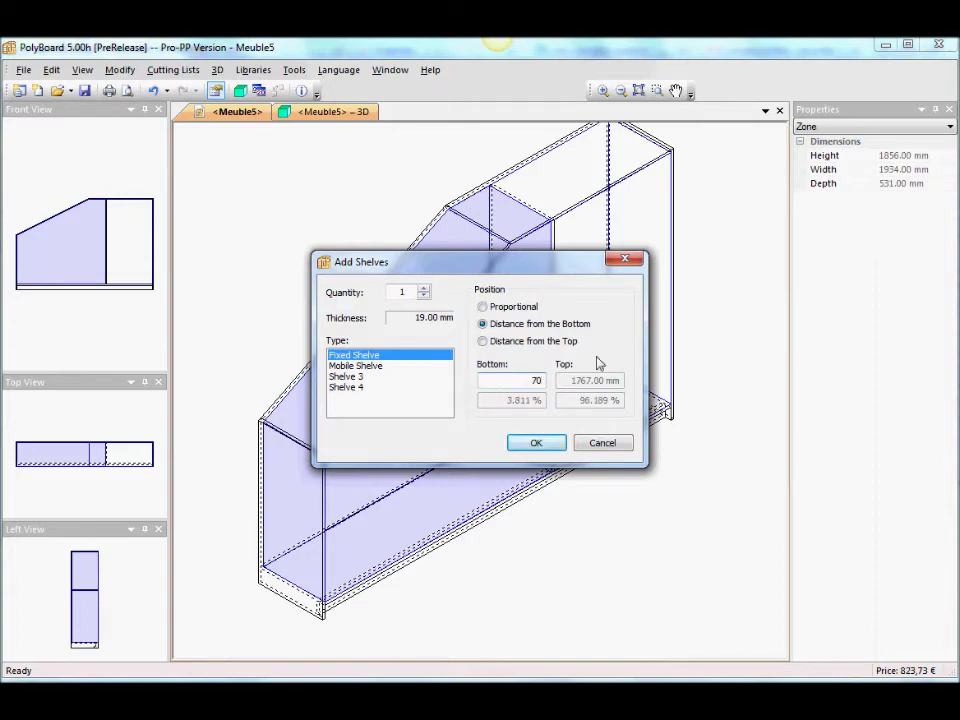
{"action": "key", "text": "BackSpace"}
{"action": "type", "text": "50"}
{"action": "left_click", "coordinate": [537, 444]}
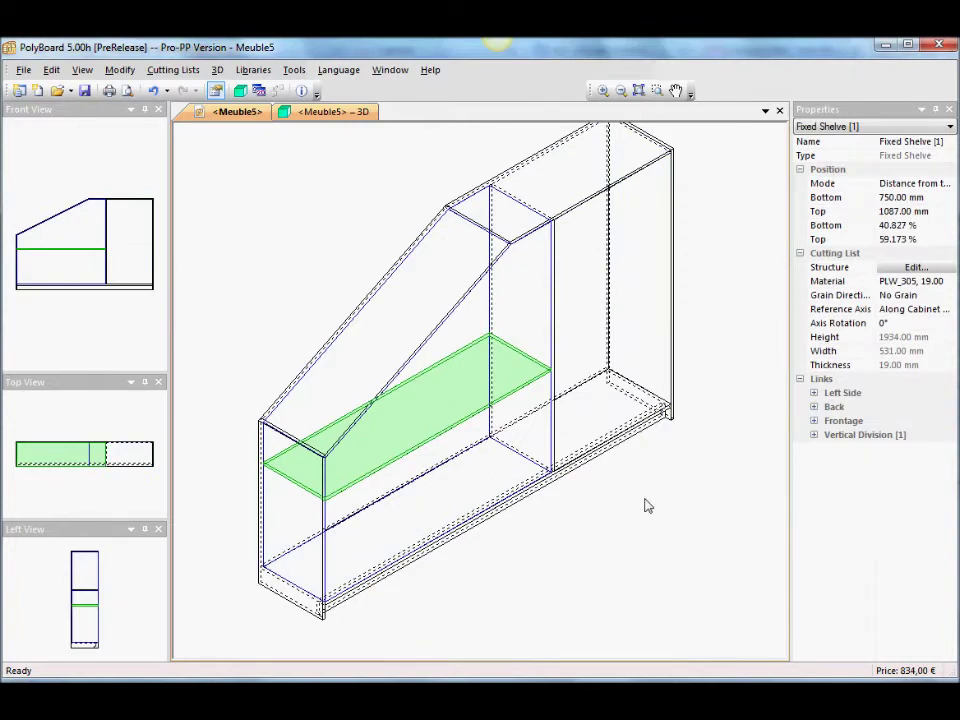
Add a fixed shelf at 400 mm distance from the bottom in the tall right compartment.
{"action": "left_click", "coordinate": [608, 343]}
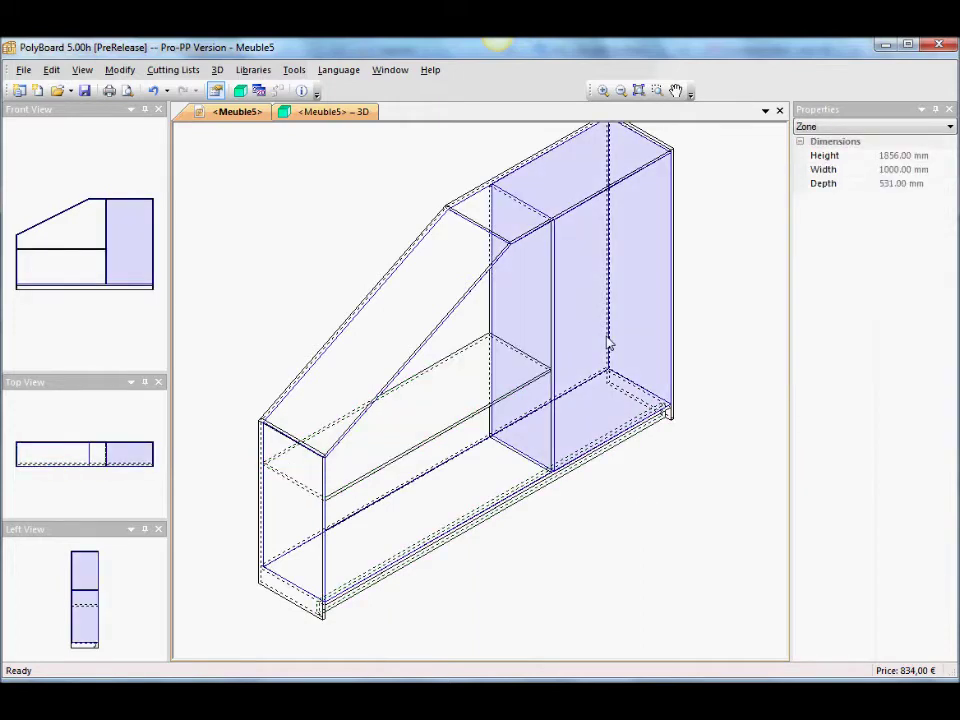
{"action": "right_click", "coordinate": [608, 343]}
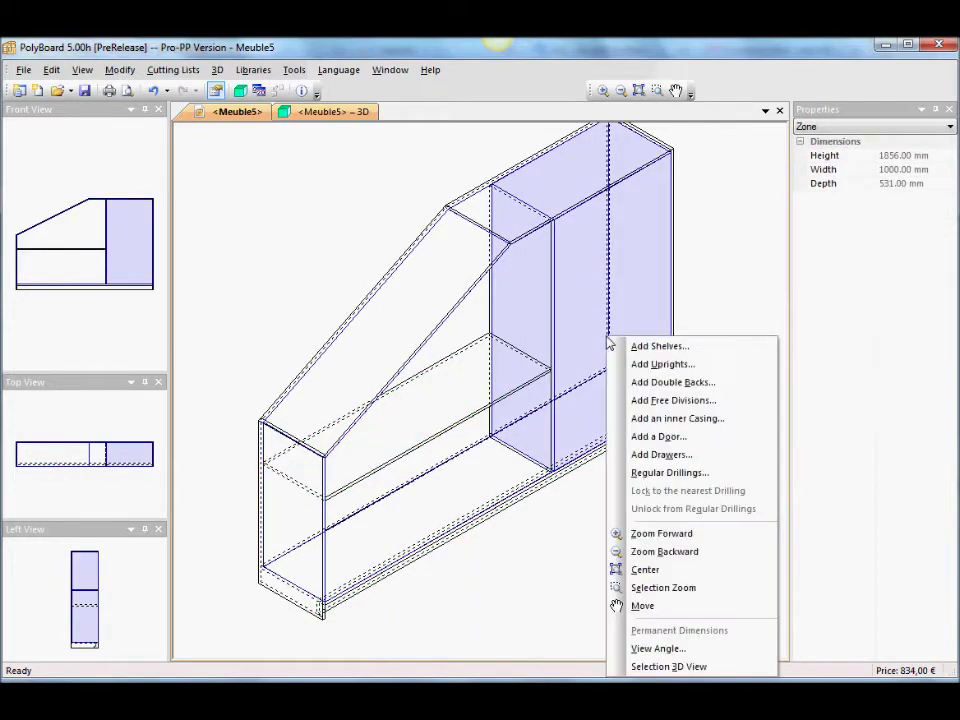
{"action": "left_click", "coordinate": [636, 345]}
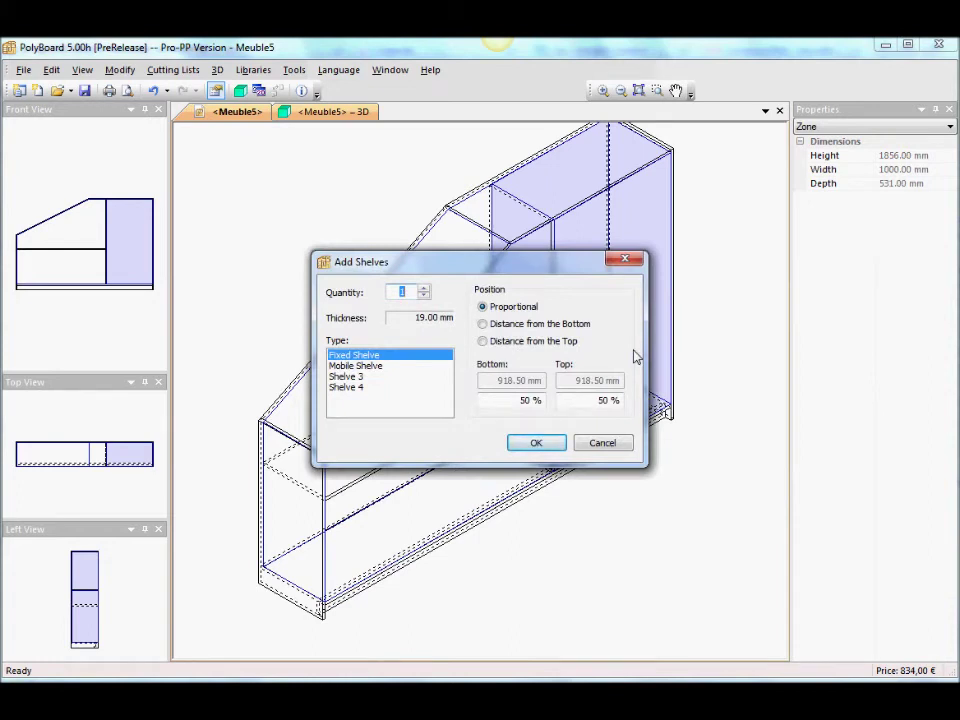
{"action": "left_click", "coordinate": [483, 324]}
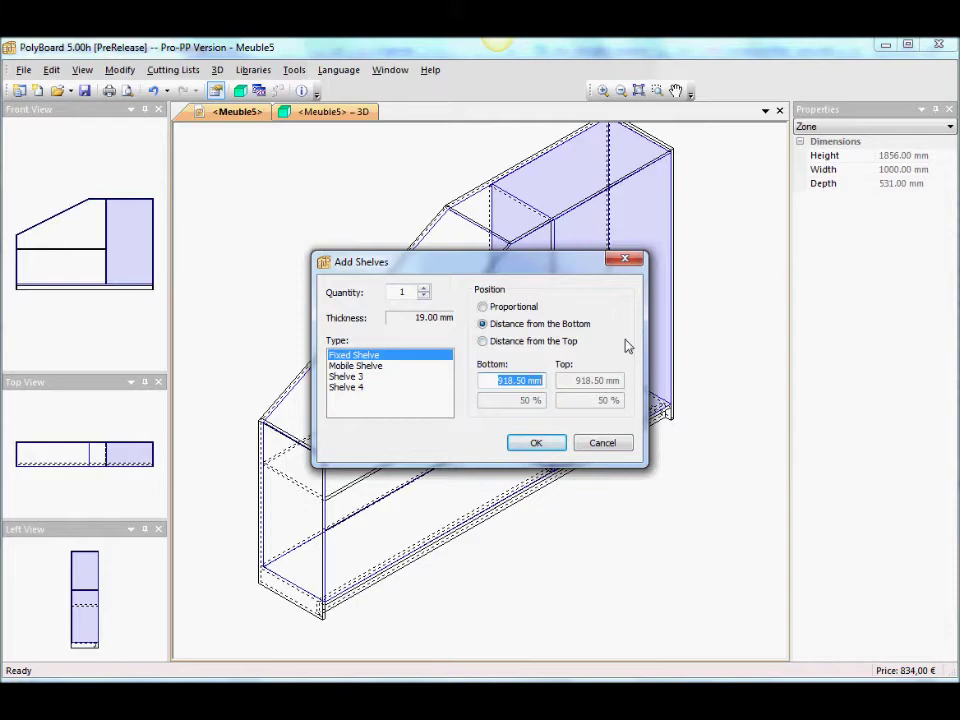
{"action": "type", "text": "400"}
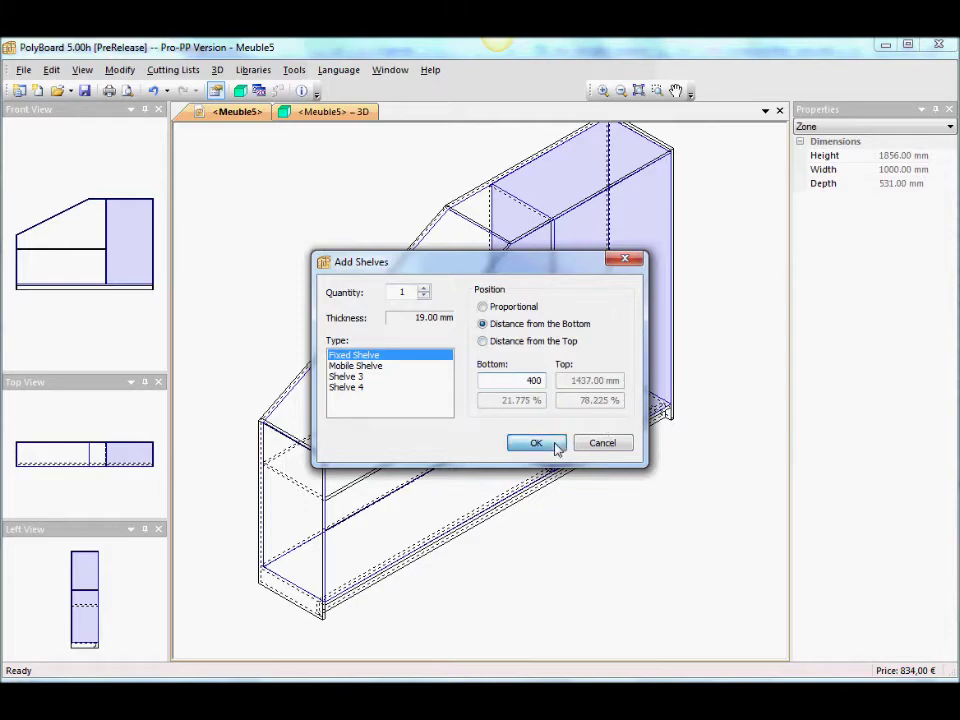
{"action": "left_click", "coordinate": [556, 447]}
Add a drawer with sides, back and bottom to the space below the right-hand shelf.
{"action": "right_click", "coordinate": [628, 412]}
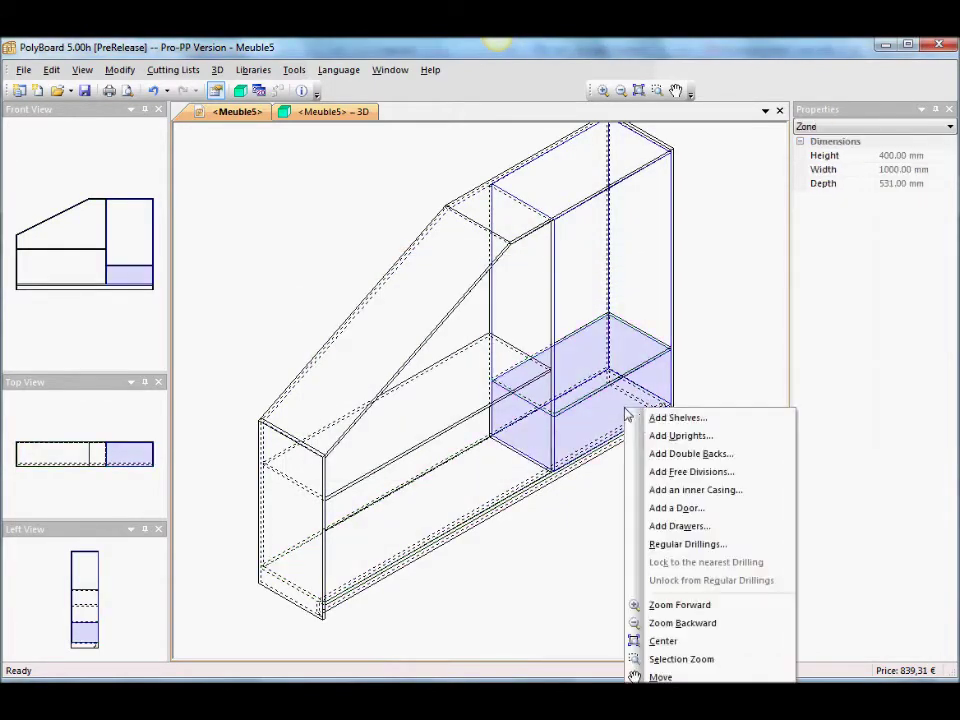
{"action": "left_click", "coordinate": [686, 527]}
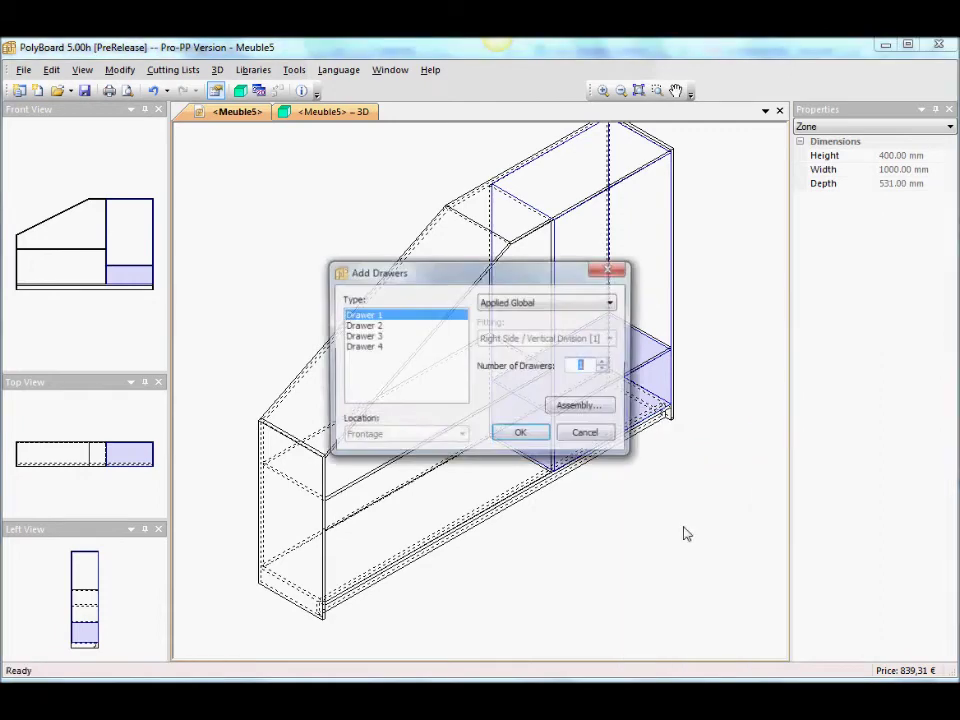
{"action": "left_click", "coordinate": [588, 407]}
{"action": "left_click", "coordinate": [361, 270]}
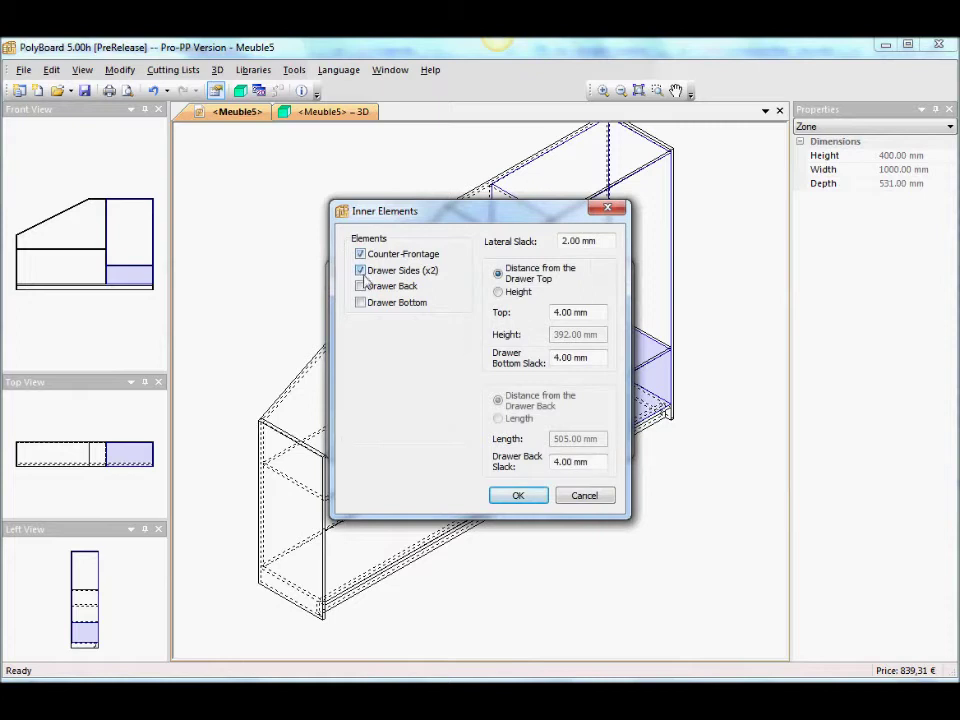
{"action": "left_click", "coordinate": [365, 285]}
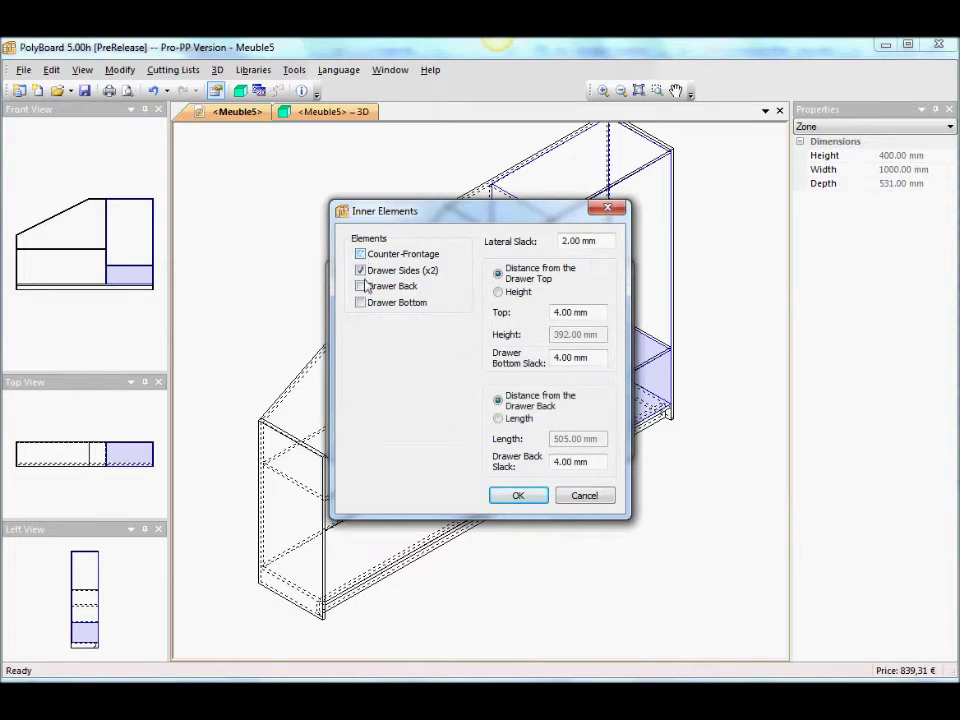
{"action": "left_click", "coordinate": [362, 286]}
{"action": "left_click", "coordinate": [362, 302]}
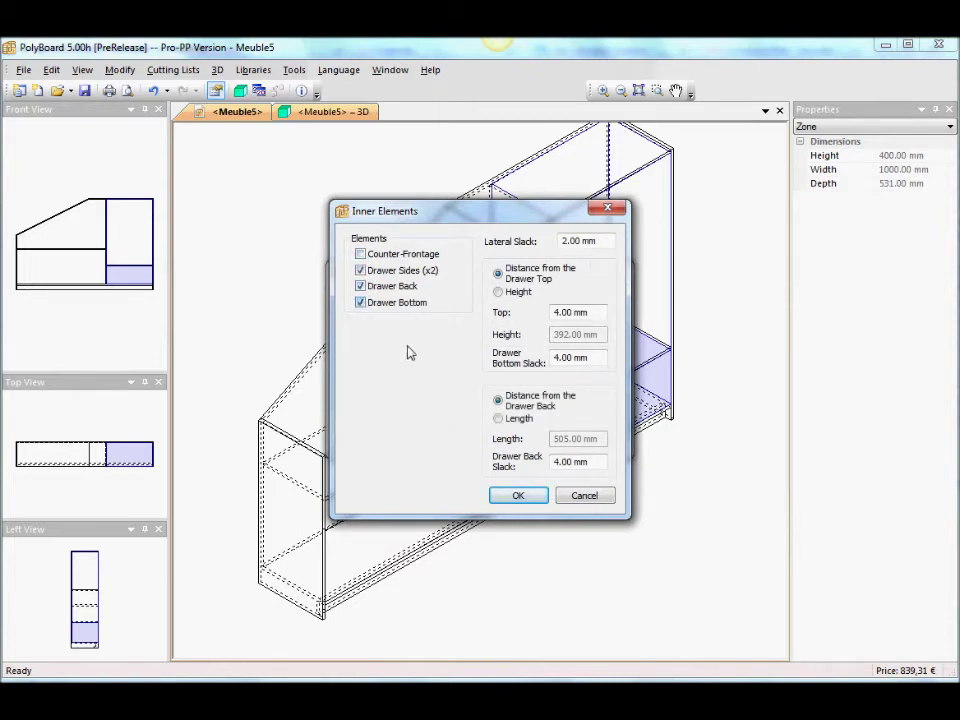
{"action": "left_click", "coordinate": [518, 496]}
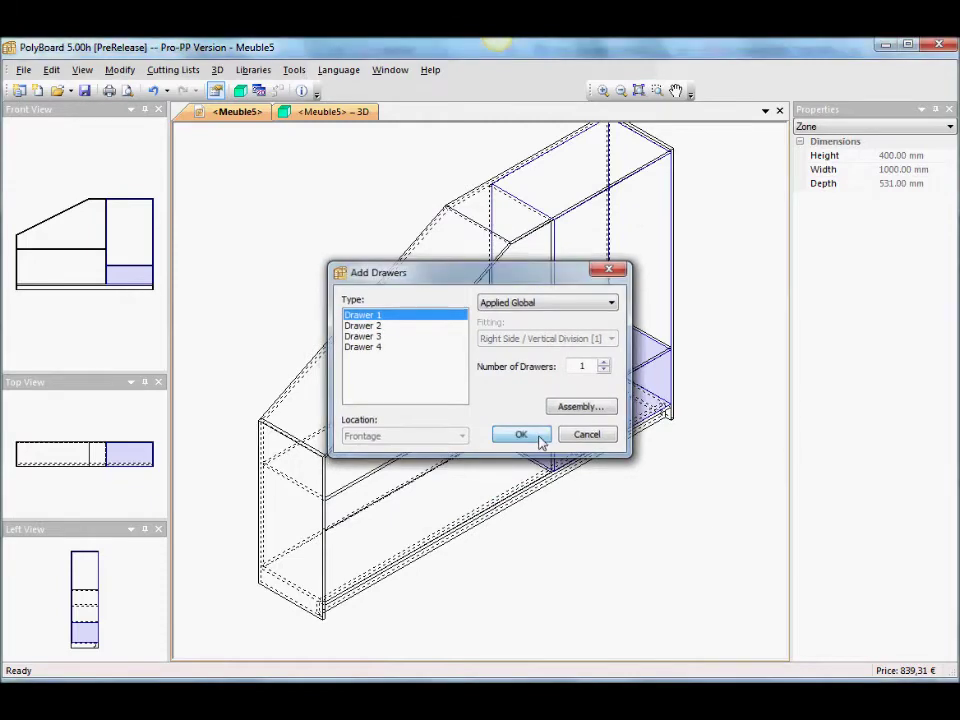
{"action": "left_click", "coordinate": [534, 435]}
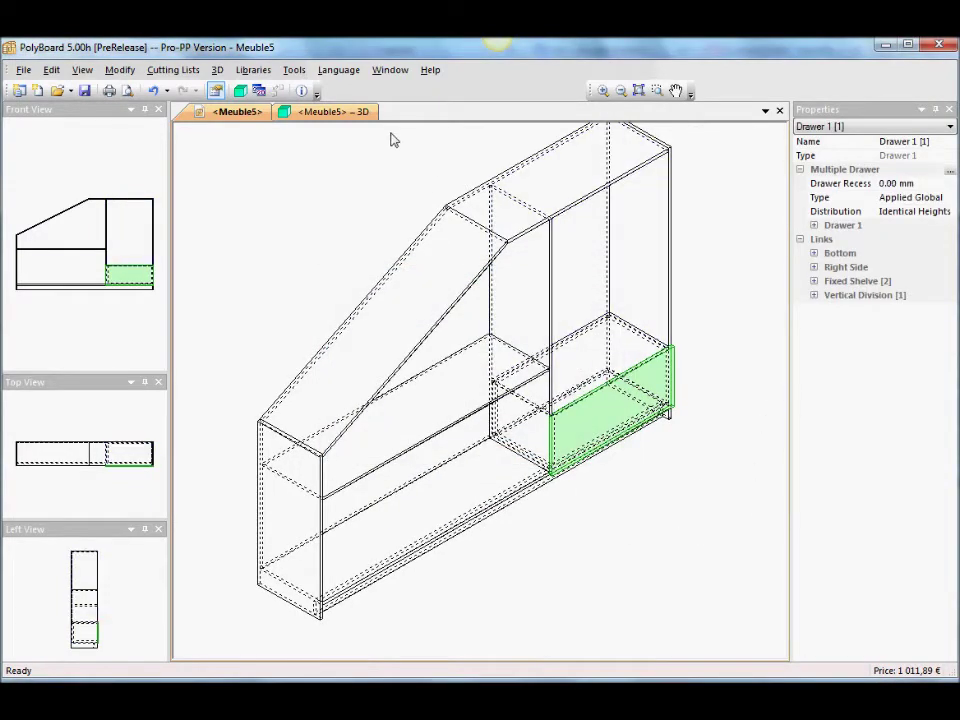
Preview the drawer opening and closing in the rendered view, then return to wireframe.
{"action": "key", "text": "F11"}
{"action": "left_click_drag", "start_coordinate": [552, 402], "coordinate": [527, 408]}
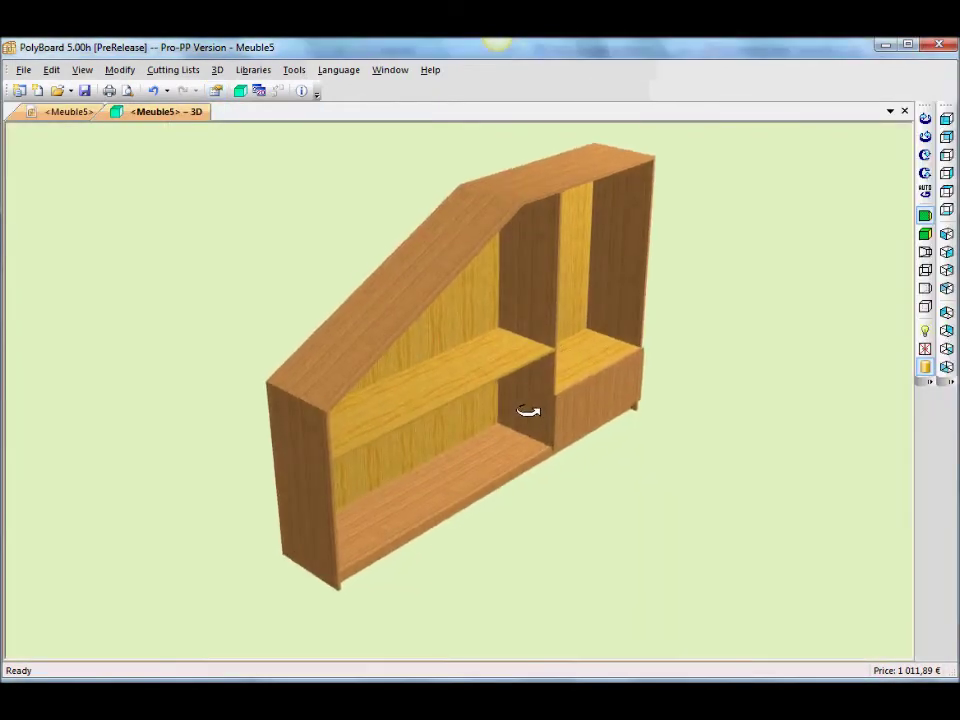
{"action": "left_click", "coordinate": [925, 349]}
{"action": "left_click", "coordinate": [925, 349]}
{"action": "left_click", "coordinate": [72, 113]}
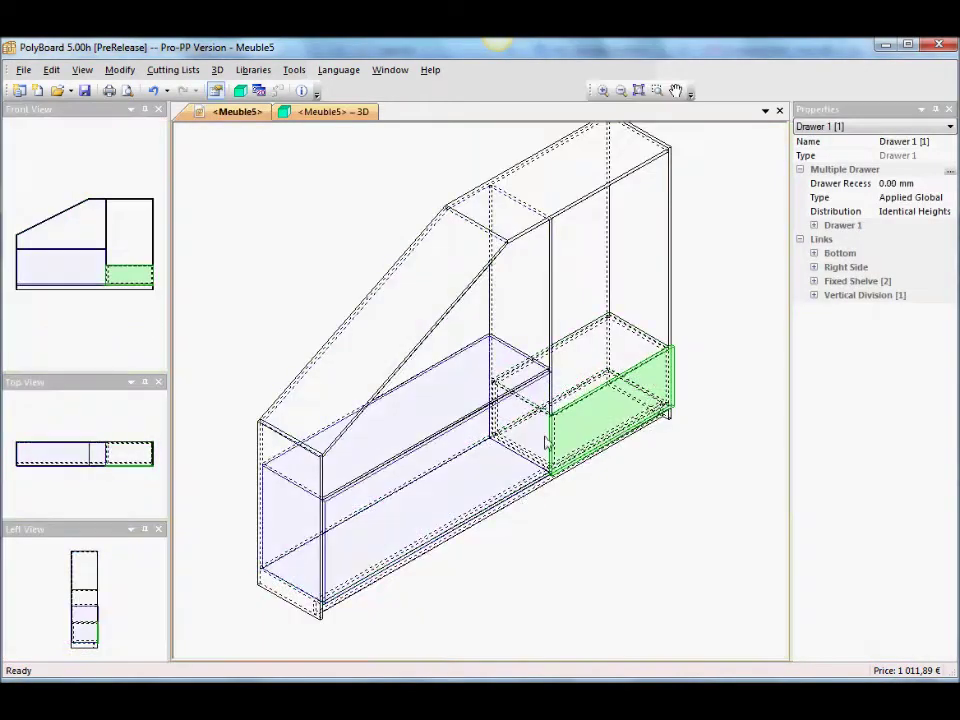
{"action": "right_click", "coordinate": [443, 490]}
Split the lower-left section with a centred upright.
{"action": "left_click", "coordinate": [493, 514]}
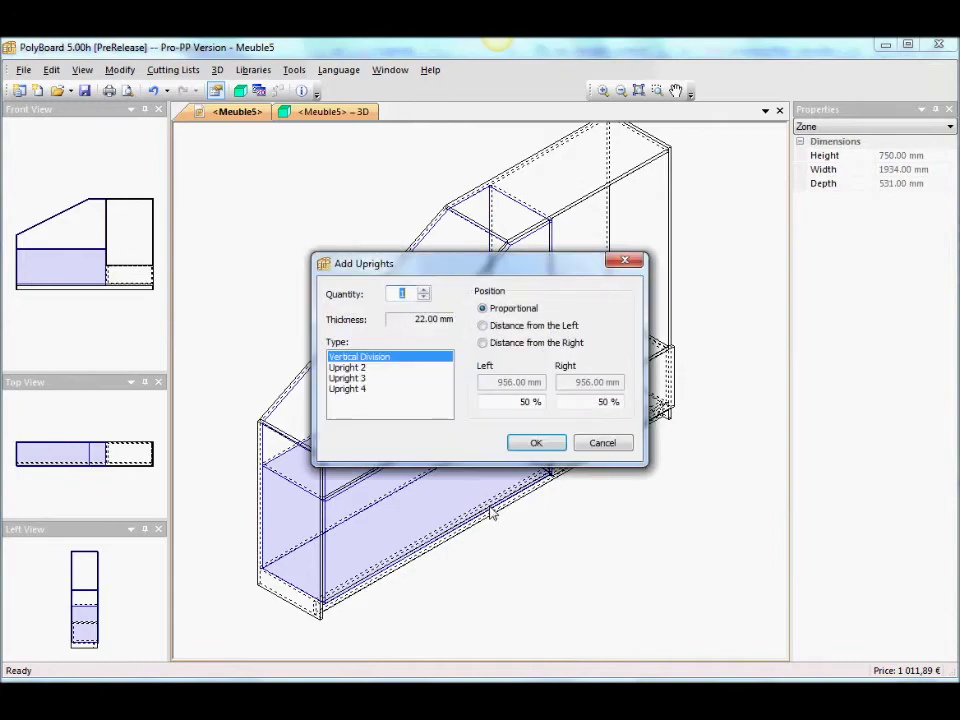
{"action": "left_click", "coordinate": [536, 443]}
{"action": "left_click", "coordinate": [497, 474]}
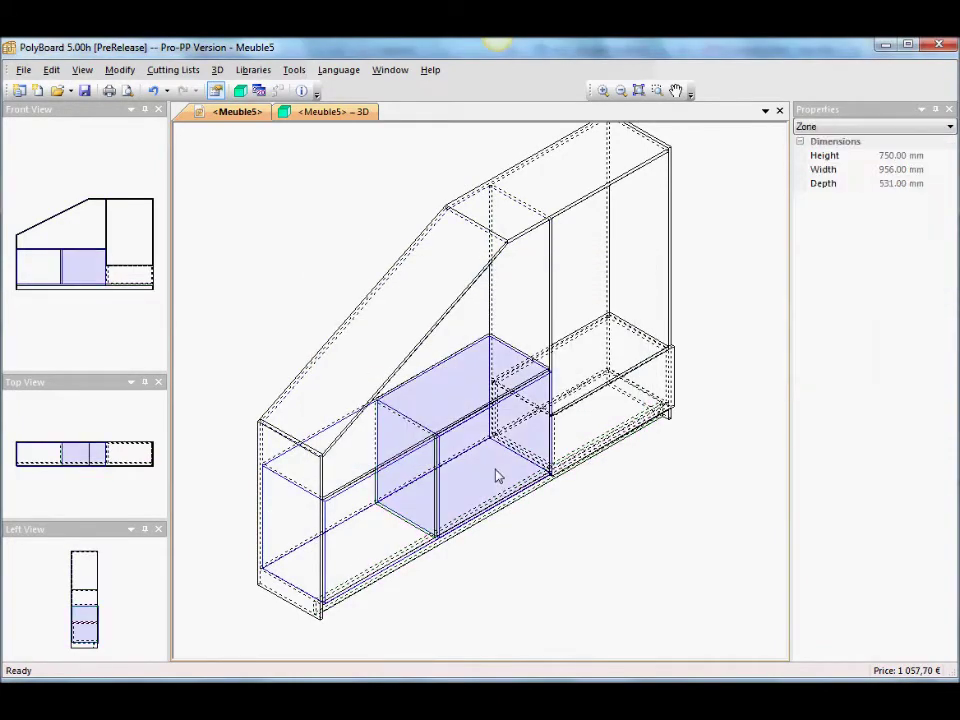
{"action": "right_click", "coordinate": [497, 472]}
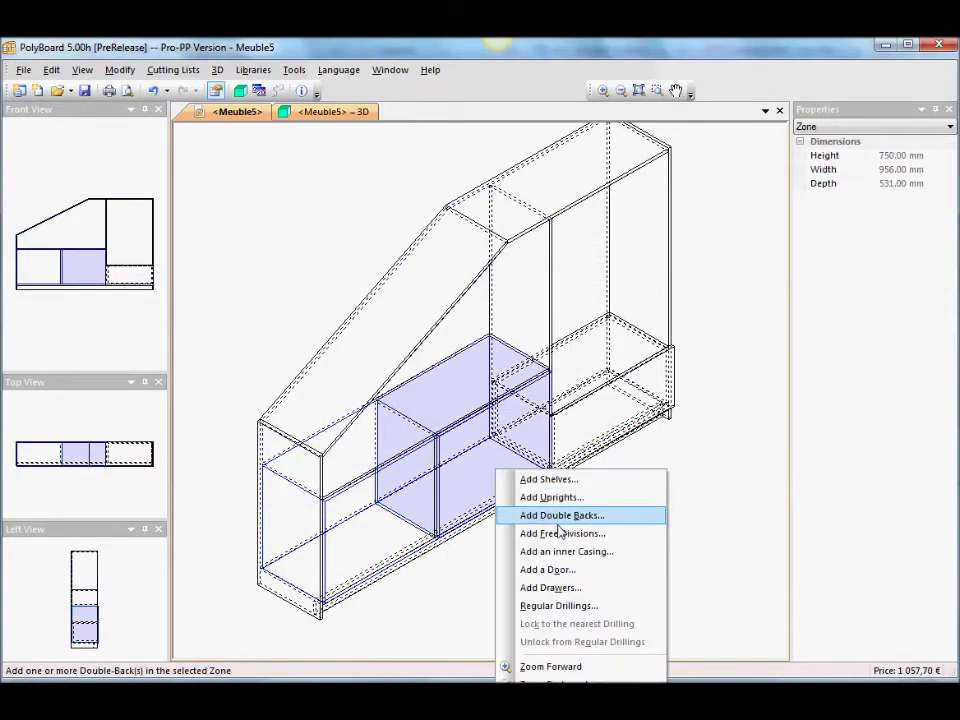
Set up three drawers with sides, backs and bottoms in the inner half.
{"action": "left_click", "coordinate": [555, 588]}
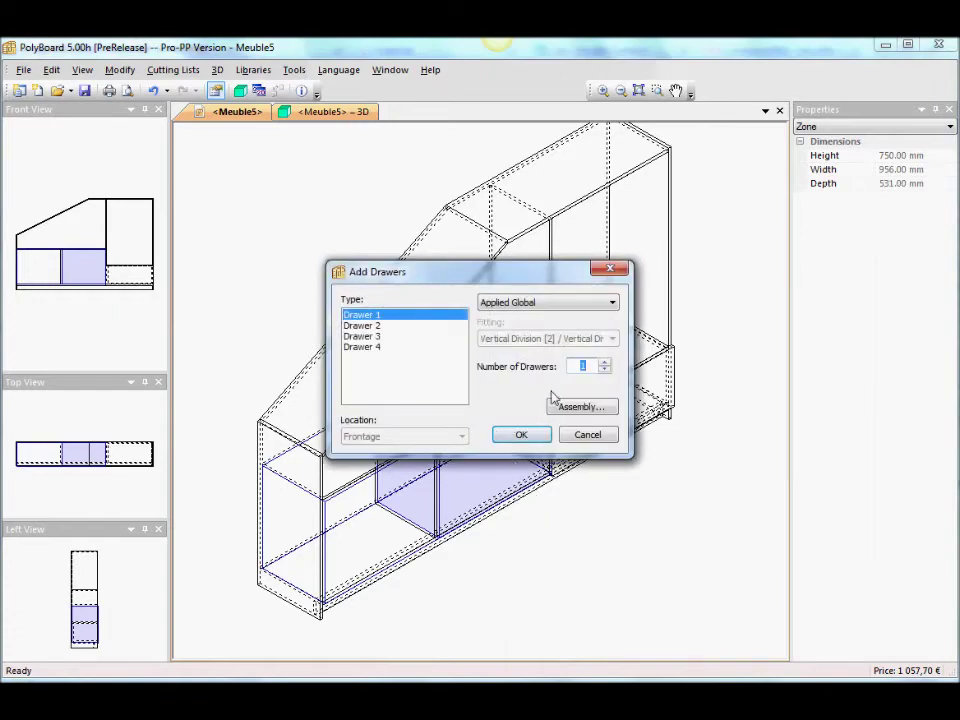
{"action": "left_click", "coordinate": [604, 362]}
{"action": "left_click", "coordinate": [604, 362]}
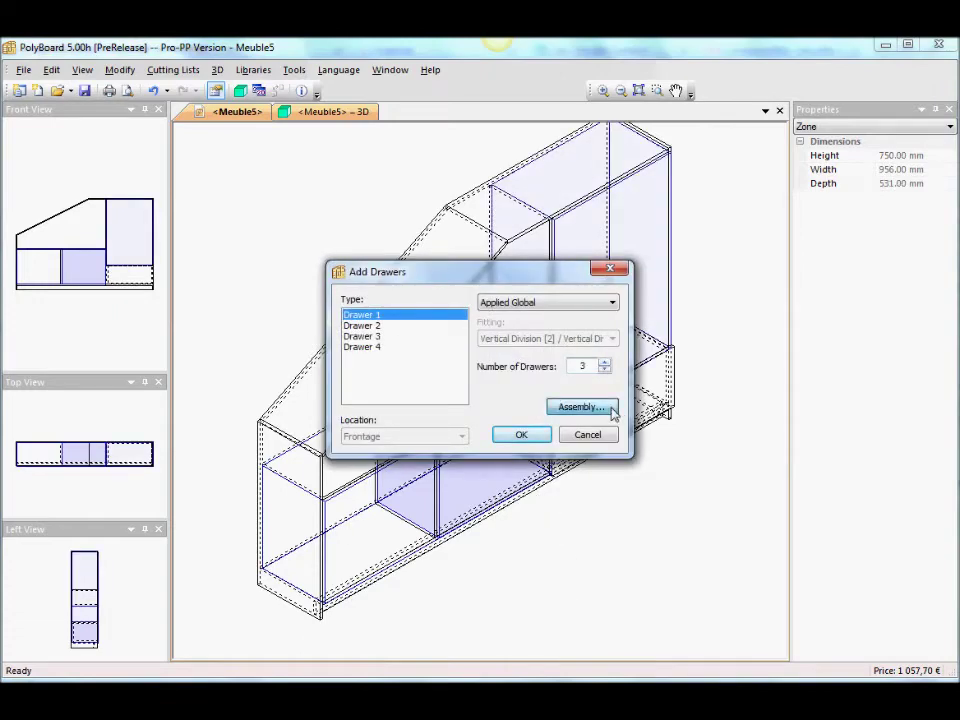
{"action": "left_click", "coordinate": [580, 407]}
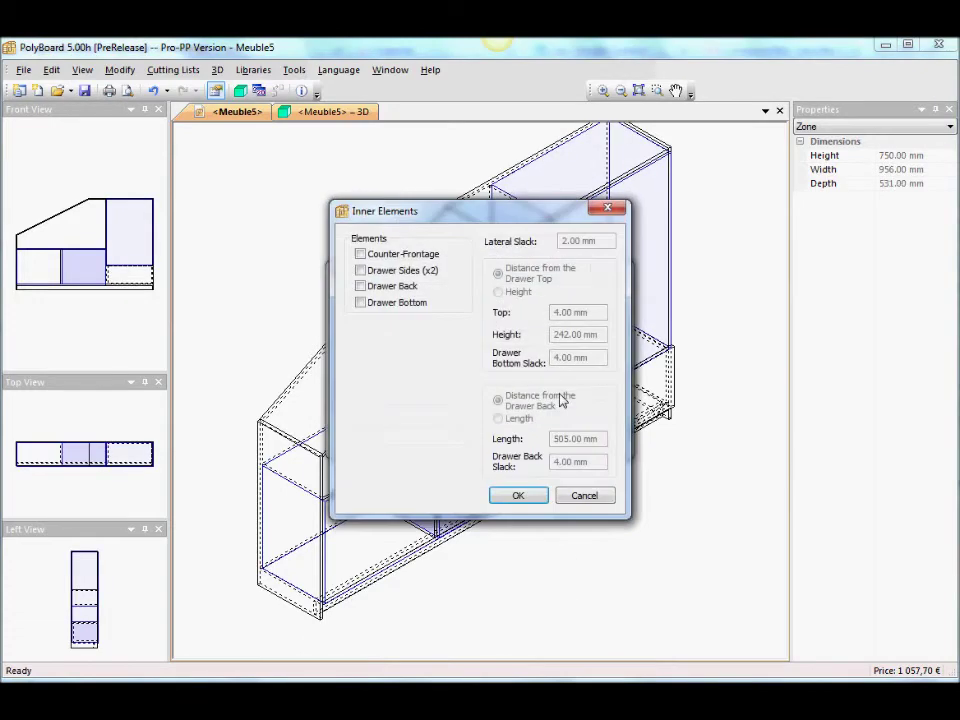
{"action": "left_click", "coordinate": [360, 270]}
{"action": "left_click", "coordinate": [360, 286]}
{"action": "left_click", "coordinate": [360, 302]}
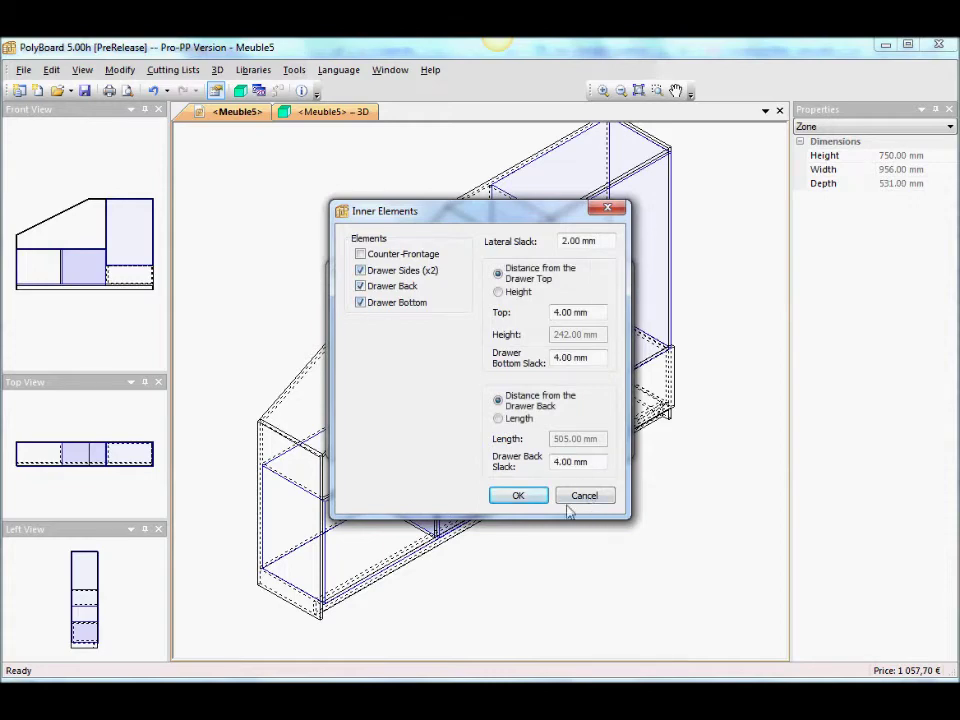
{"action": "left_click", "coordinate": [532, 496]}
Finish adding the three drawers and select the empty leftmost lower bay.
{"action": "left_click", "coordinate": [535, 437]}
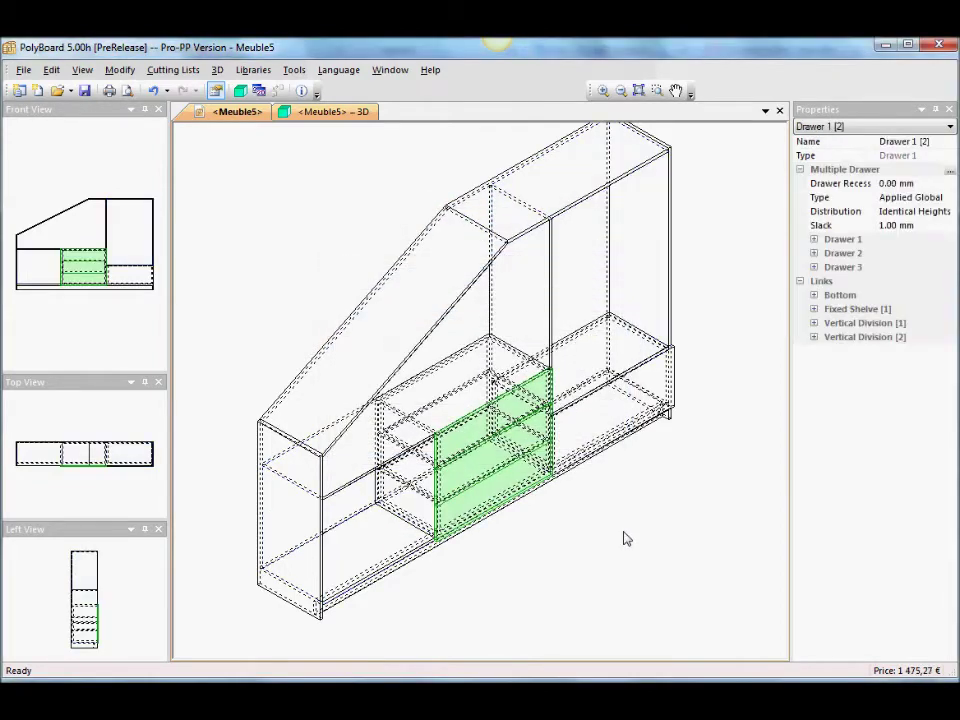
{"action": "left_click", "coordinate": [412, 518]}
{"action": "left_click", "coordinate": [377, 522]}
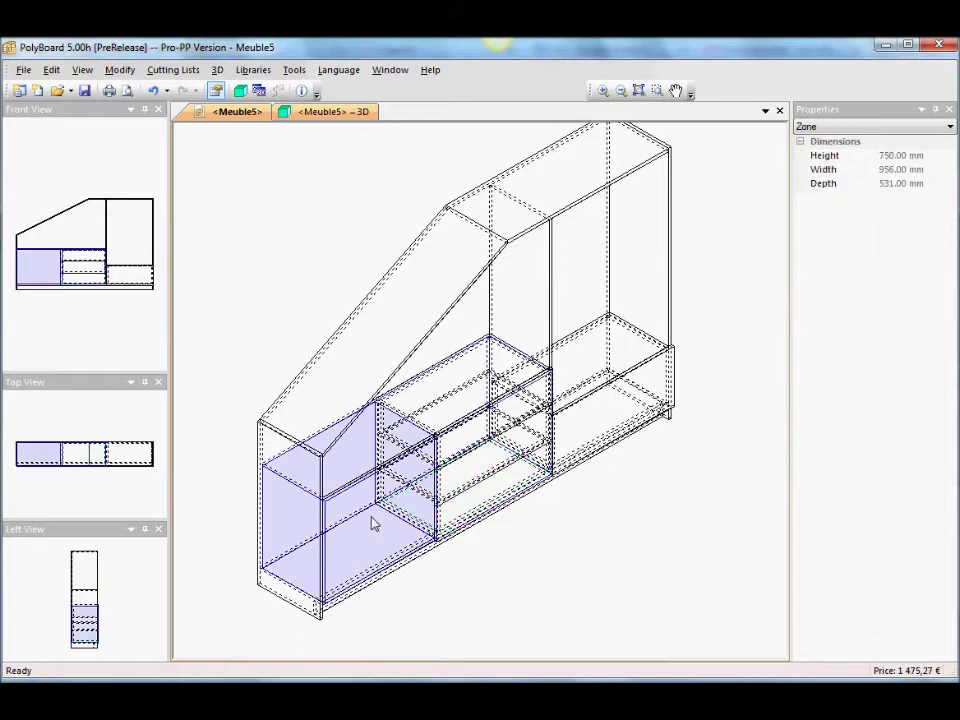
{"action": "right_click", "coordinate": [373, 177]}
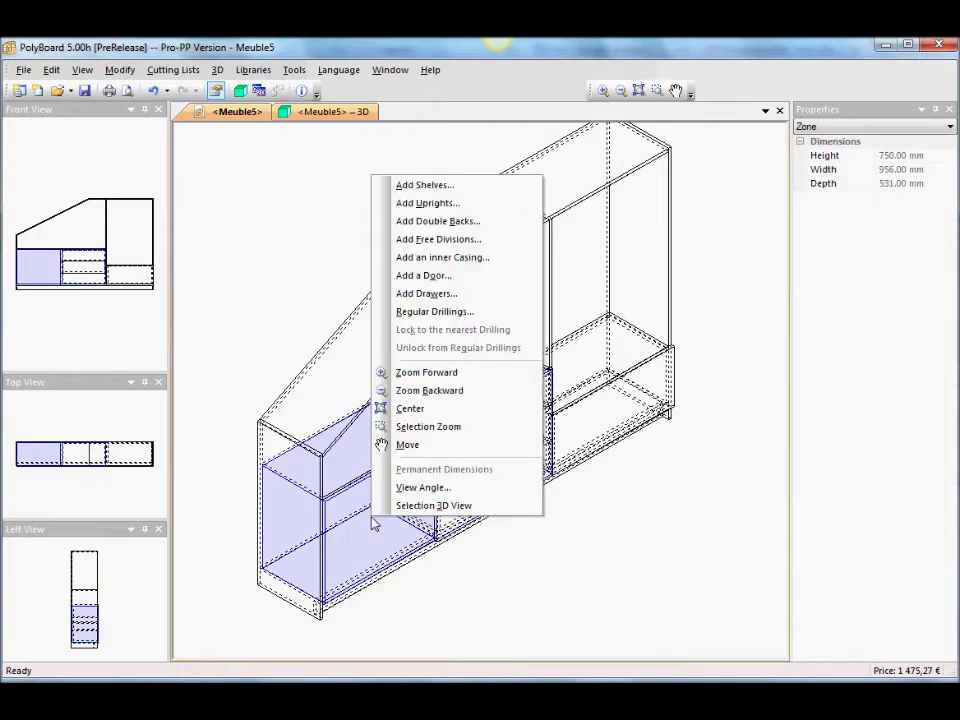
Add two drawers with sides, back and bottom to the leftmost lower bay.
{"action": "left_click", "coordinate": [428, 293]}
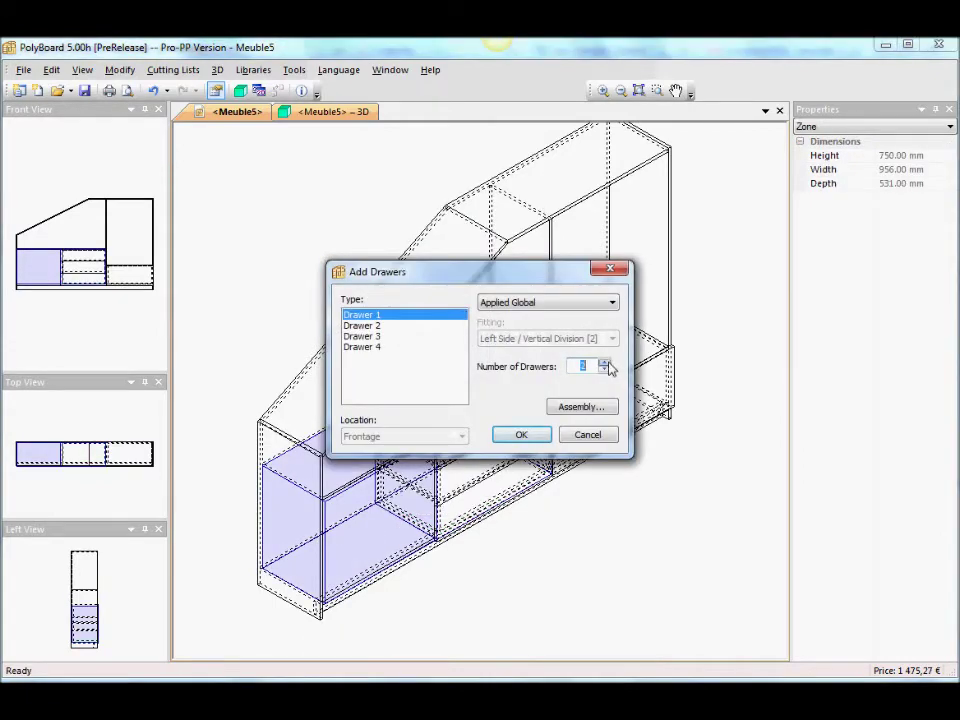
{"action": "left_click", "coordinate": [583, 408]}
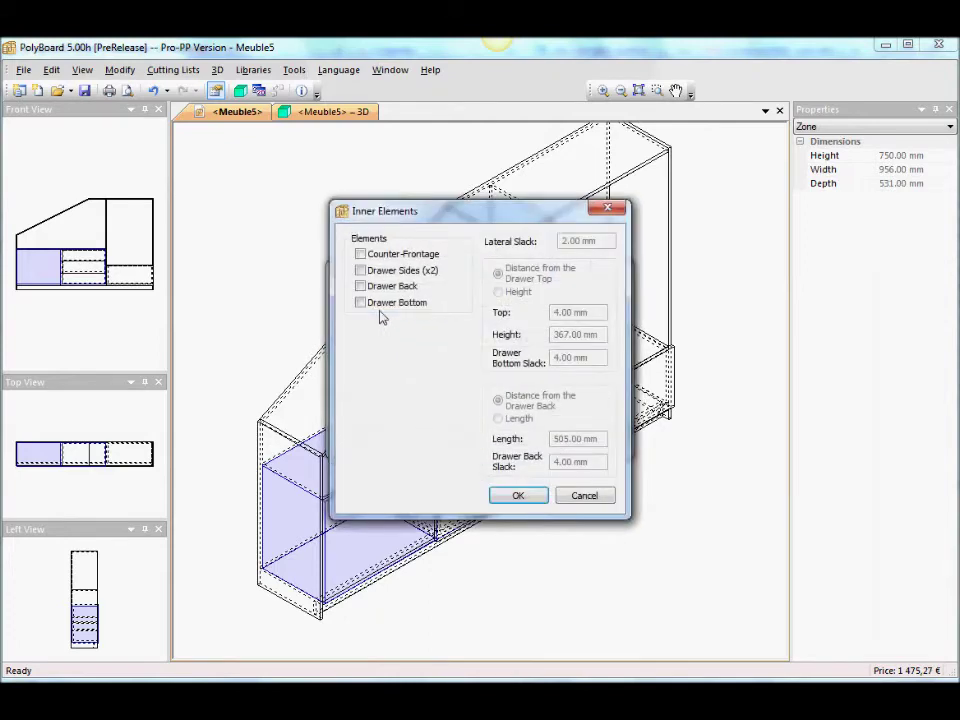
{"action": "left_click", "coordinate": [362, 270]}
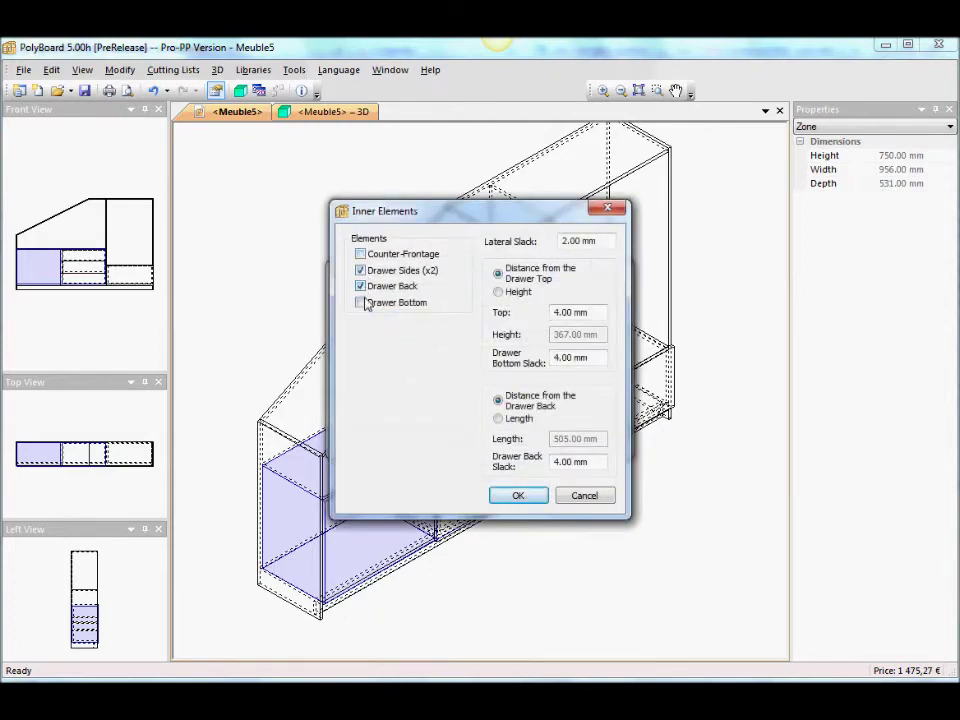
{"action": "left_click", "coordinate": [361, 302]}
{"action": "left_click", "coordinate": [516, 495]}
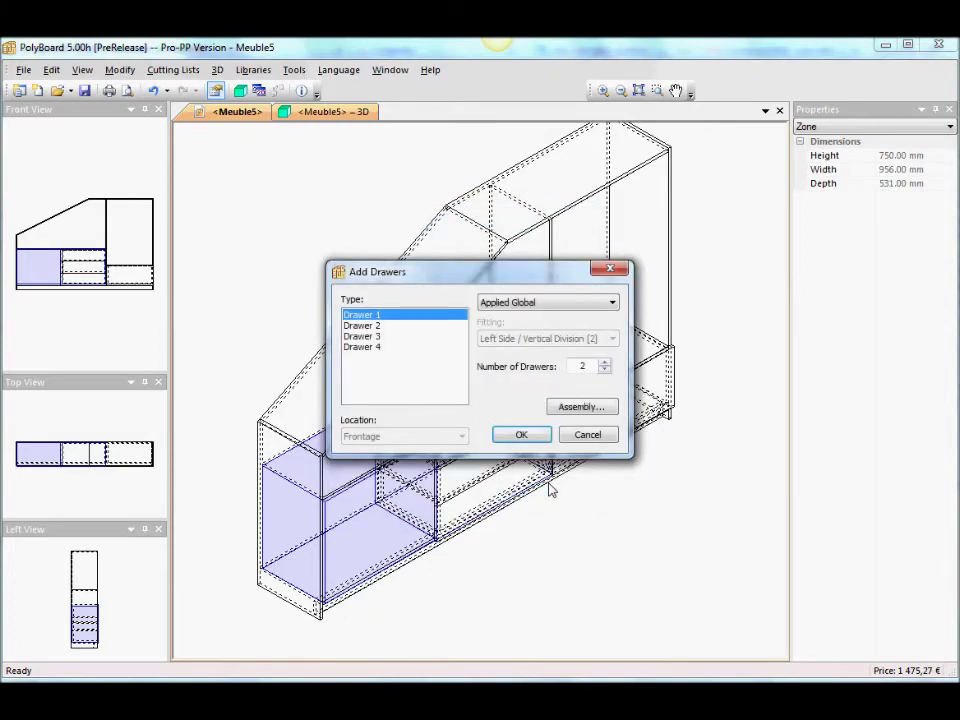
{"action": "left_click", "coordinate": [533, 436]}
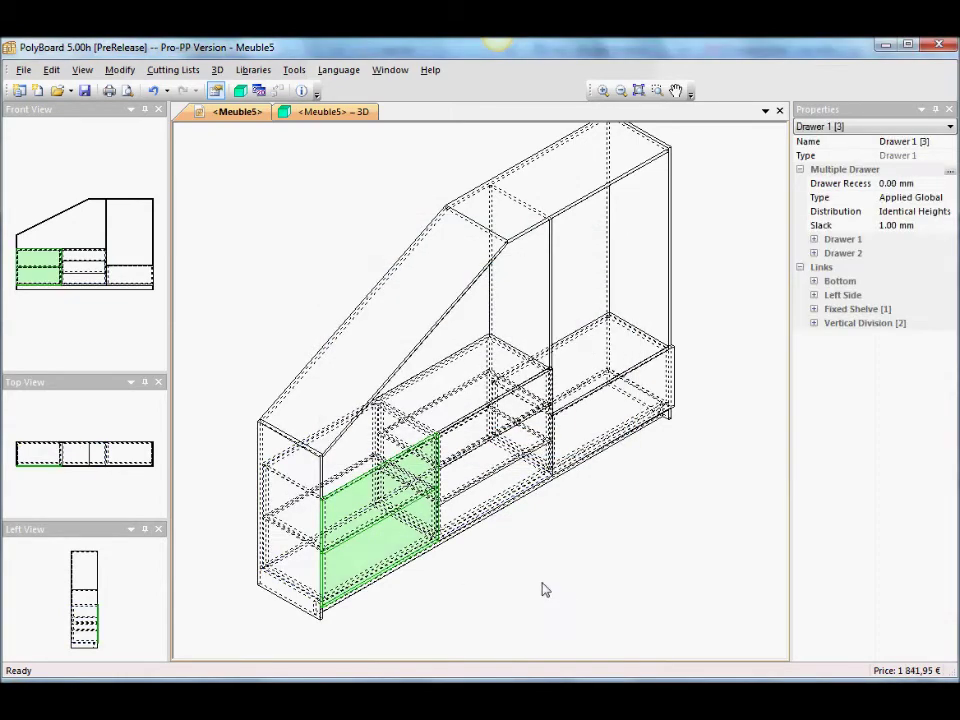
Check the drawers opening and closing in the 3D view, then return to wireframe.
{"action": "left_click", "coordinate": [333, 113]}
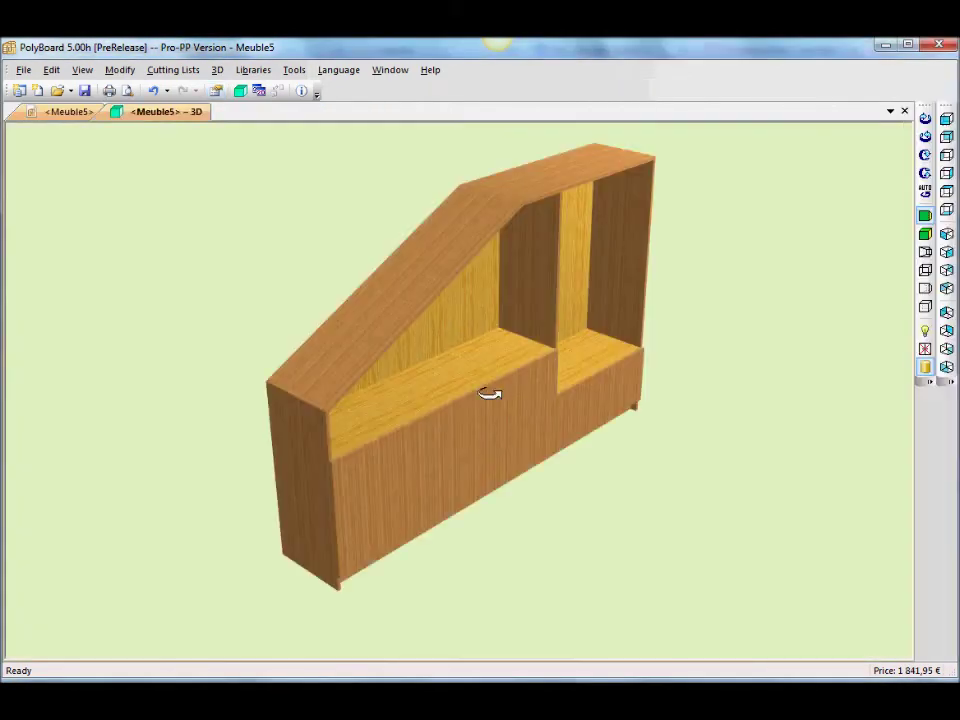
{"action": "left_click_drag", "start_coordinate": [550, 435], "coordinate": [842, 422]}
{"action": "left_click", "coordinate": [925, 348]}
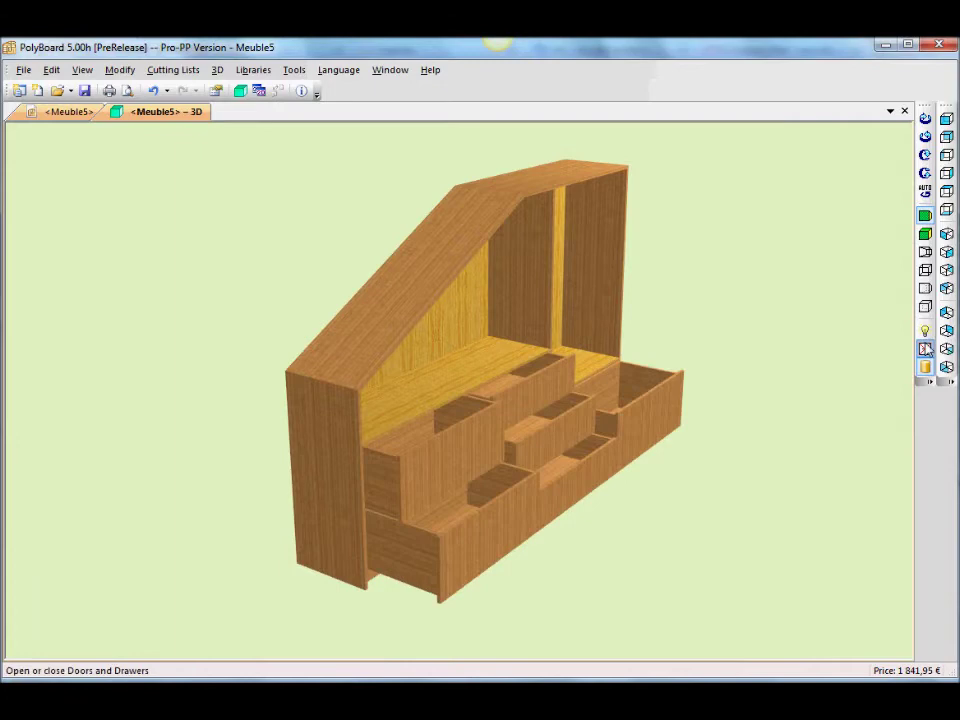
{"action": "left_click", "coordinate": [925, 348]}
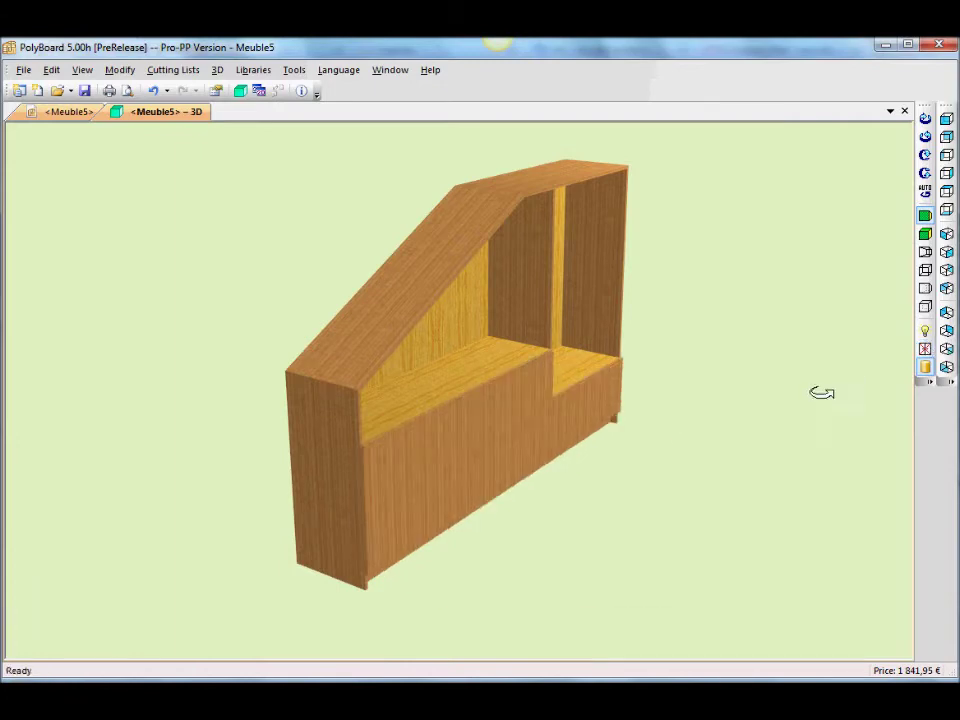
{"action": "left_click", "coordinate": [68, 113]}
{"action": "left_click", "coordinate": [591, 306]}
Fit a Double Door to the tall right-hand compartment.
{"action": "right_click", "coordinate": [591, 308]}
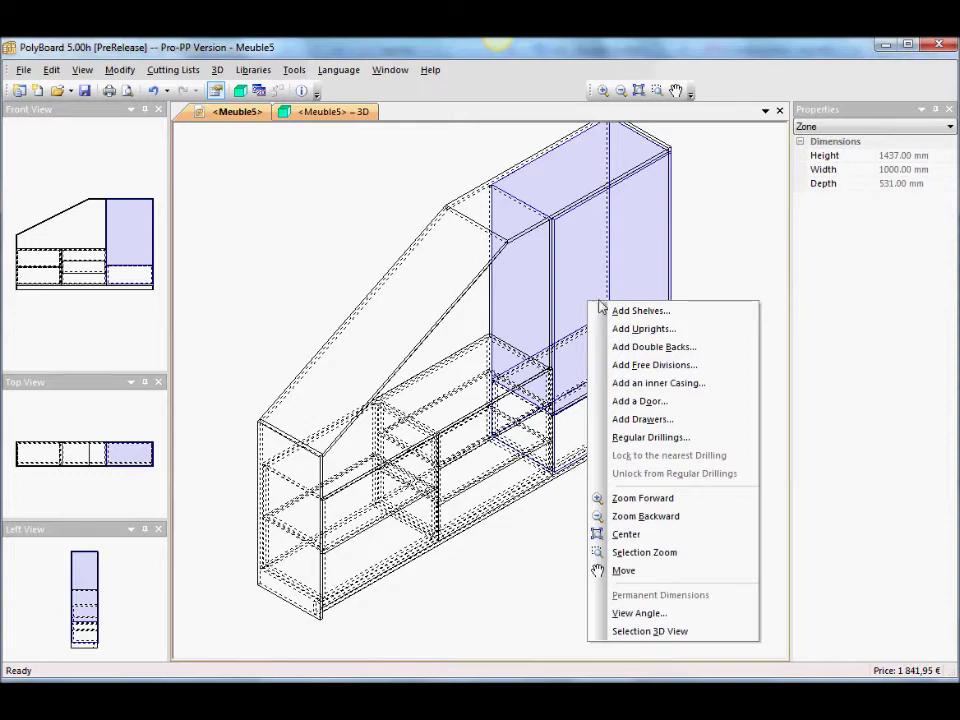
{"action": "left_click", "coordinate": [645, 401]}
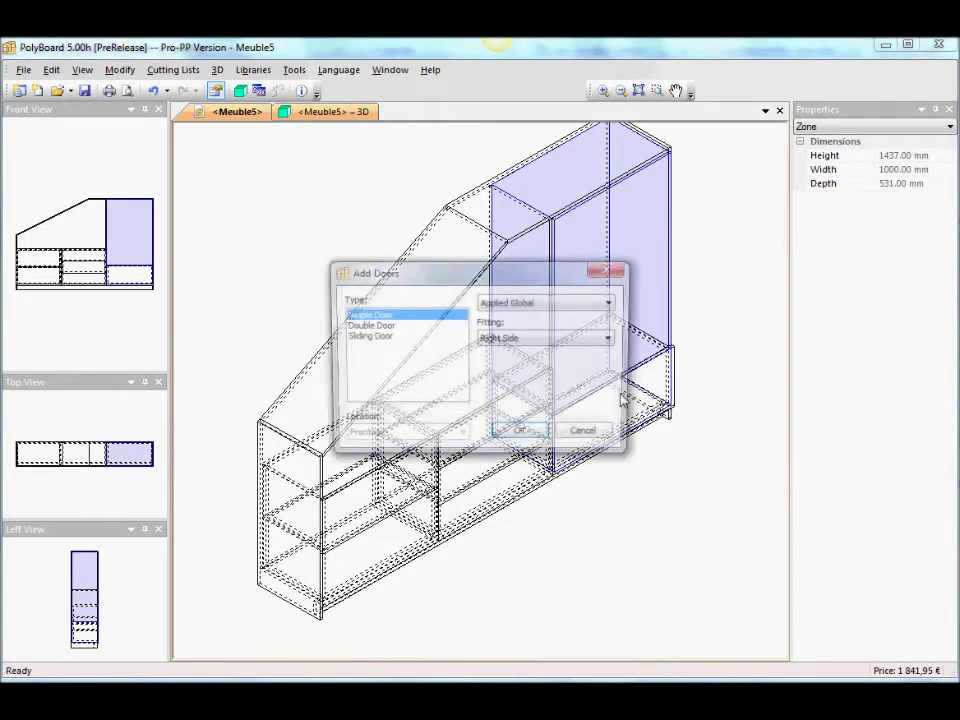
{"action": "left_click", "coordinate": [369, 326]}
{"action": "left_click", "coordinate": [521, 432]}
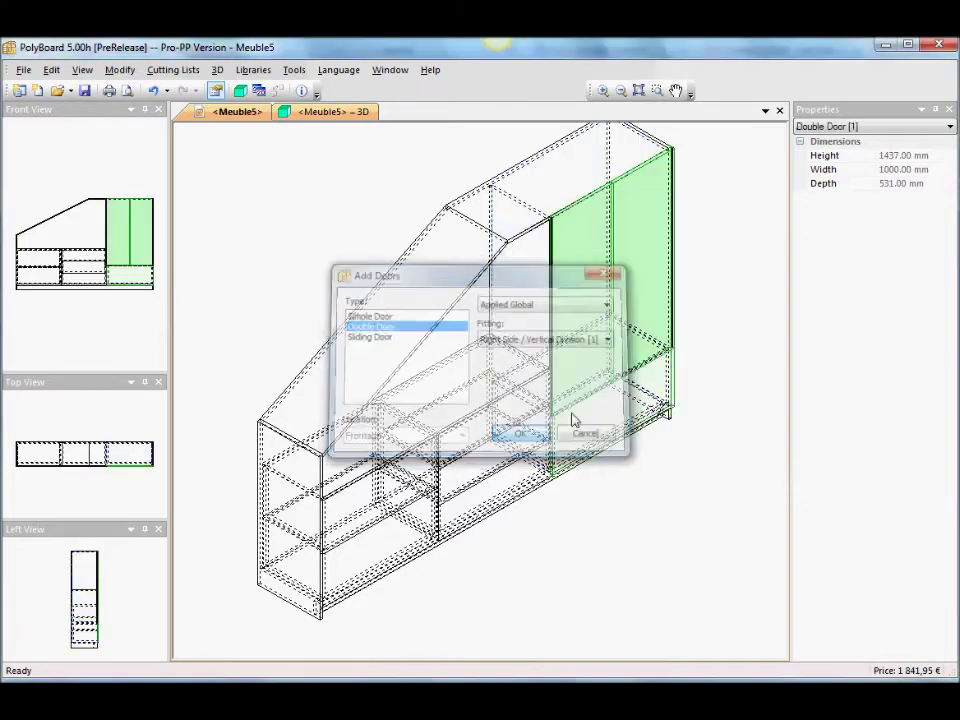
{"action": "left_click", "coordinate": [487, 357]}
Add a fixed shelf to the sloped upper compartment, then delete it.
{"action": "right_click", "coordinate": [487, 357]}
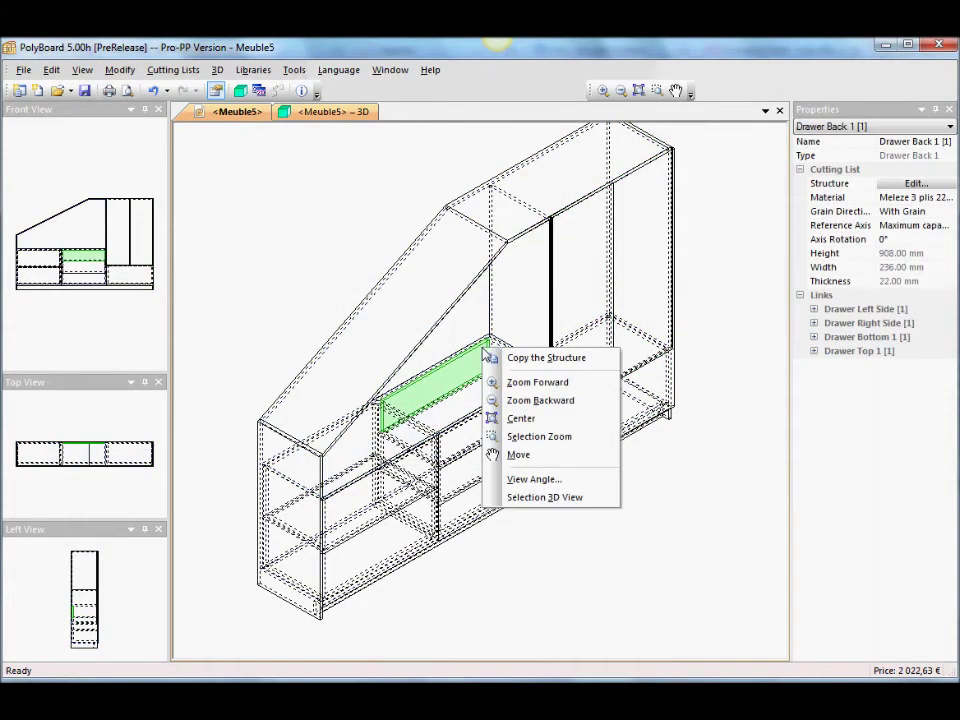
{"action": "left_click", "coordinate": [477, 313]}
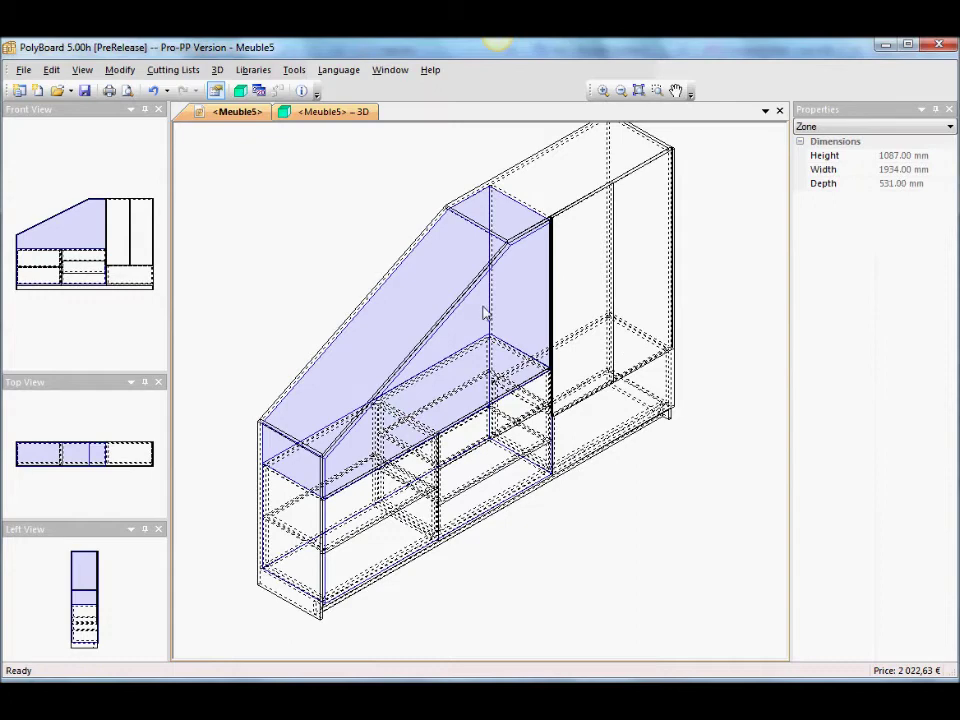
{"action": "right_click", "coordinate": [484, 313]}
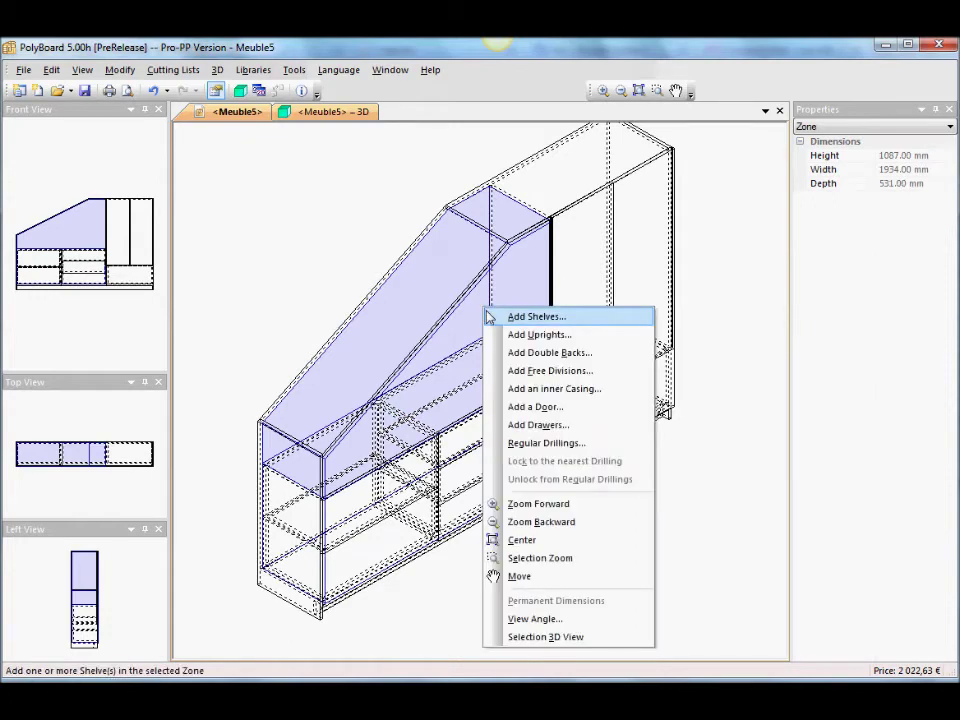
{"action": "left_click", "coordinate": [530, 317]}
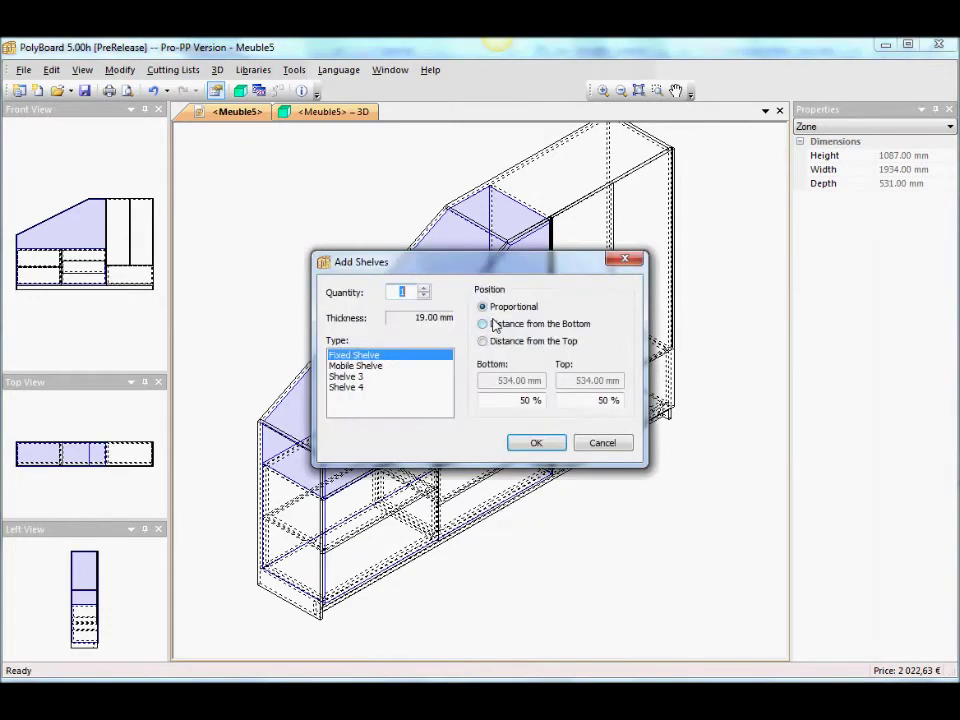
{"action": "left_click", "coordinate": [546, 444]}
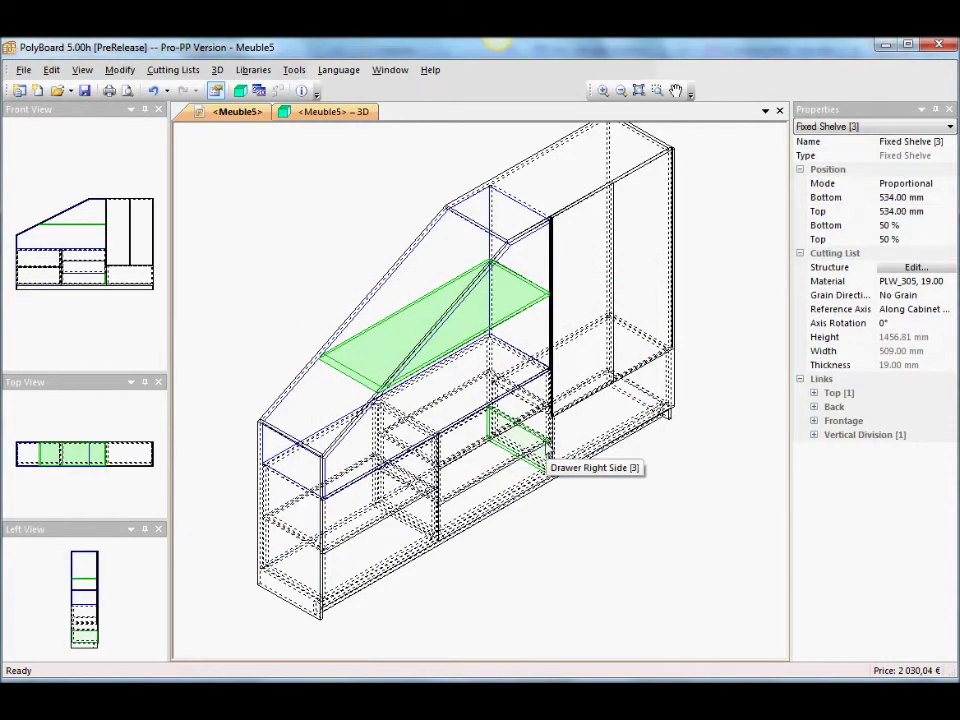
{"action": "right_click", "coordinate": [487, 333]}
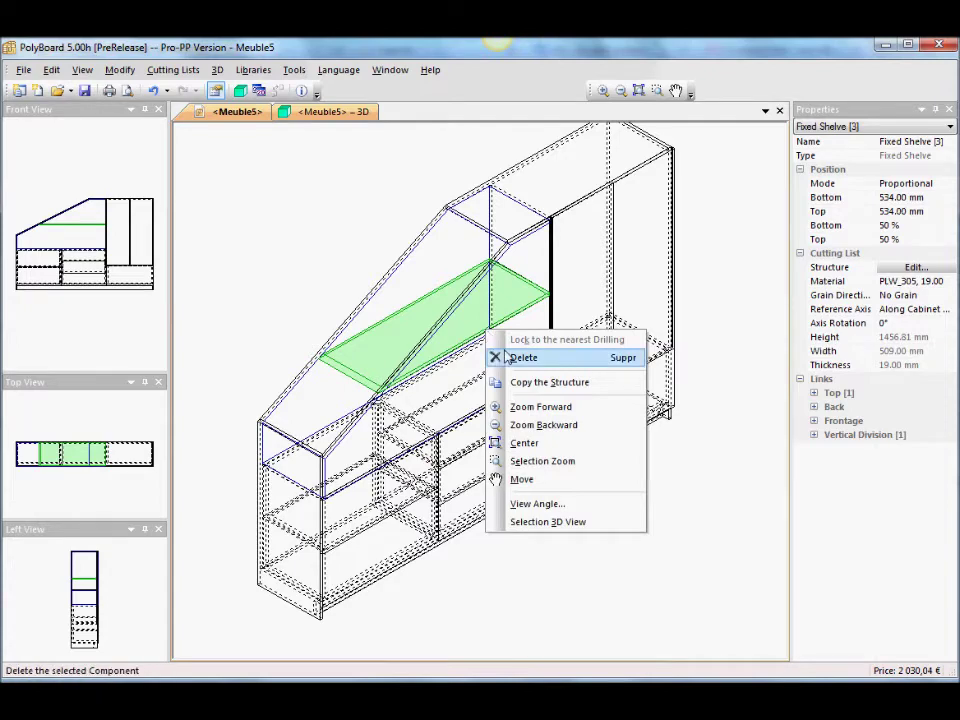
{"action": "left_click", "coordinate": [497, 357]}
Add an upright dividing the sloped upper compartment.
{"action": "right_click", "coordinate": [466, 335]}
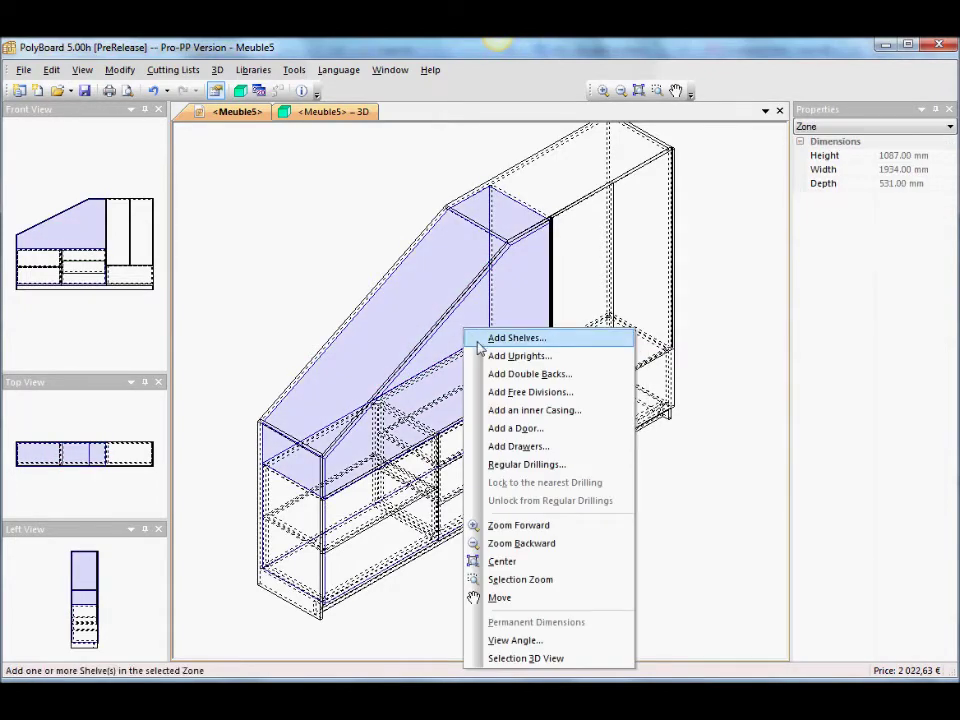
{"action": "left_click", "coordinate": [499, 356]}
{"action": "left_click", "coordinate": [535, 443]}
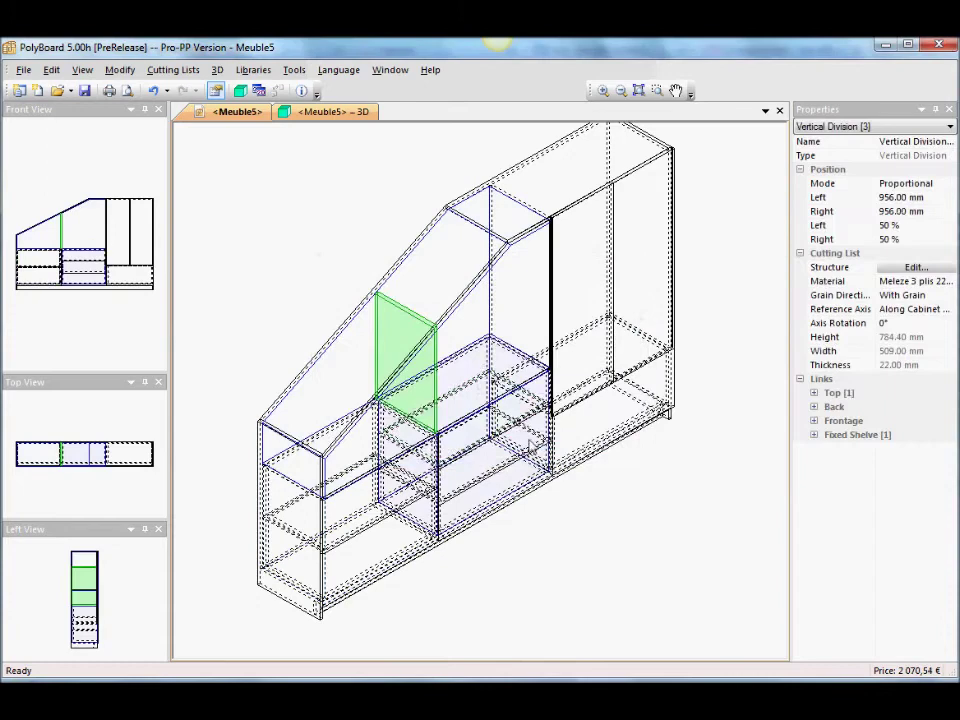
Add one fixed shelf in the right half and open the full 3D render.
{"action": "right_click", "coordinate": [478, 336]}
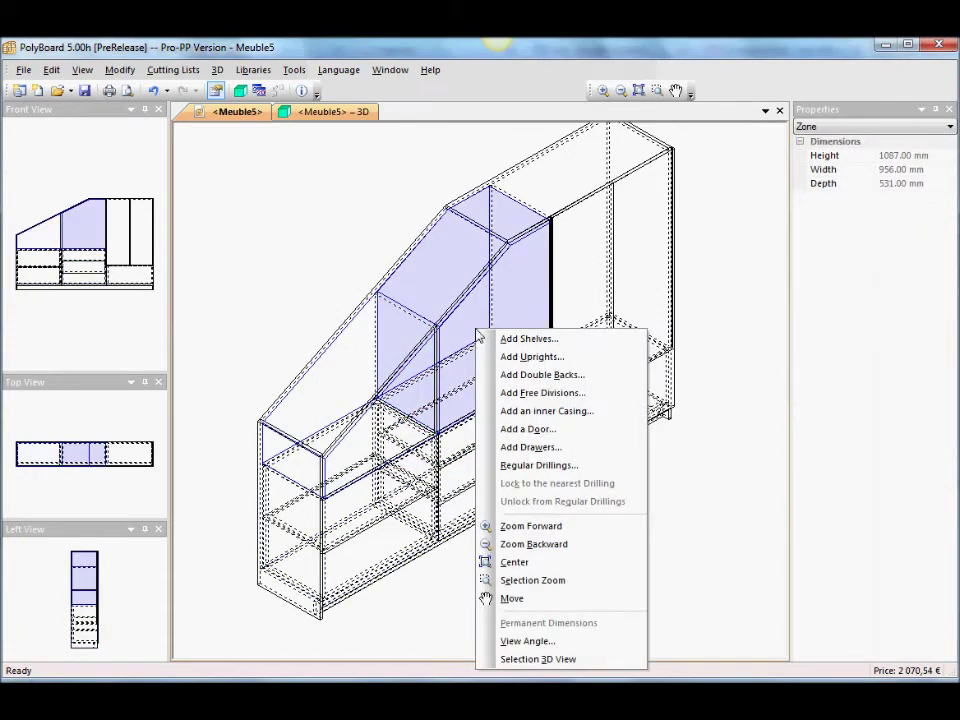
{"action": "left_click", "coordinate": [494, 339]}
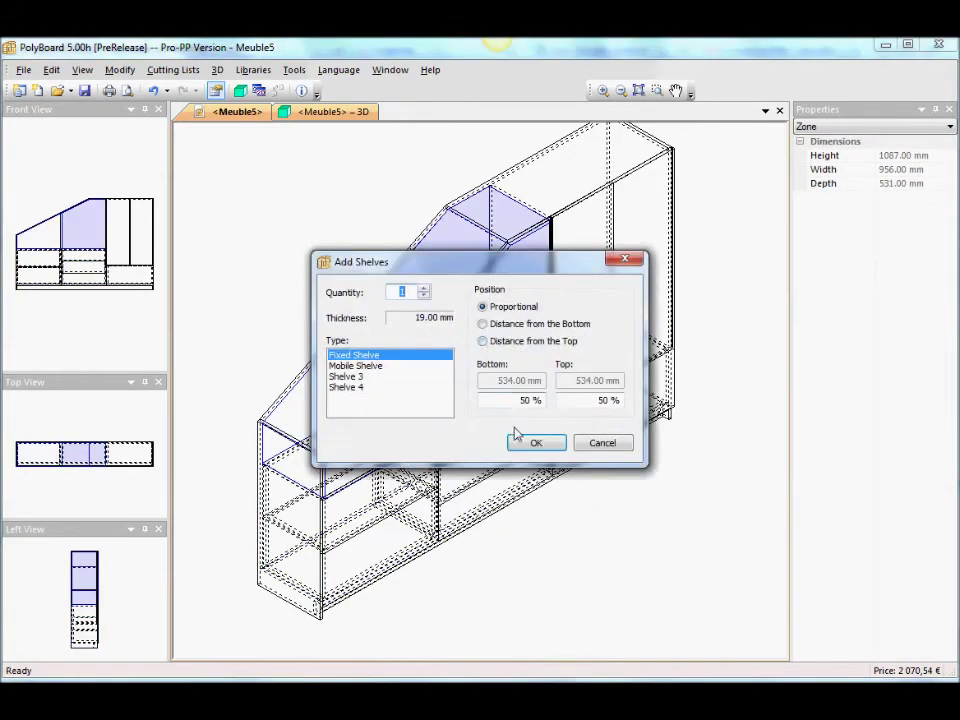
{"action": "key", "text": "Return"}
{"action": "mouse_move", "coordinate": [646, 519]}
{"action": "left_mouse_down"}
{"action": "mouse_move", "coordinate": [583, 508]}
{"action": "mouse_move", "coordinate": [647, 512]}
{"action": "left_mouse_up"}
{"action": "double_click", "coordinate": [271, 118]}
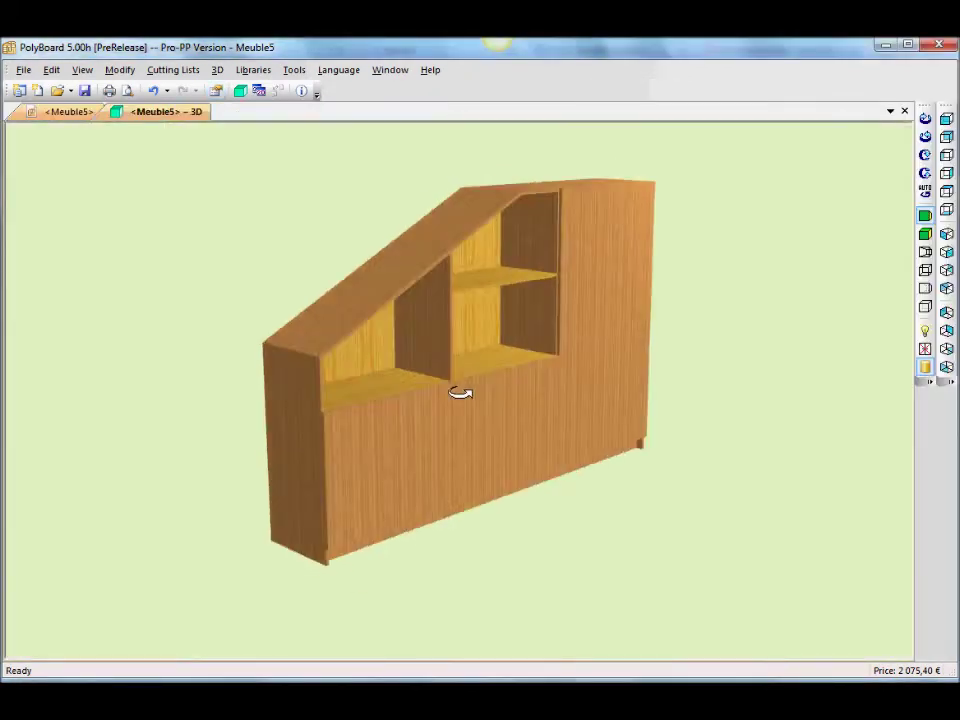
Orbit the 3D render, return to the <Meuble5> wireframe view and select the right double door.
{"action": "left_click_drag", "start_coordinate": [459, 392], "coordinate": [435, 418]}
{"action": "left_click", "coordinate": [38, 114]}
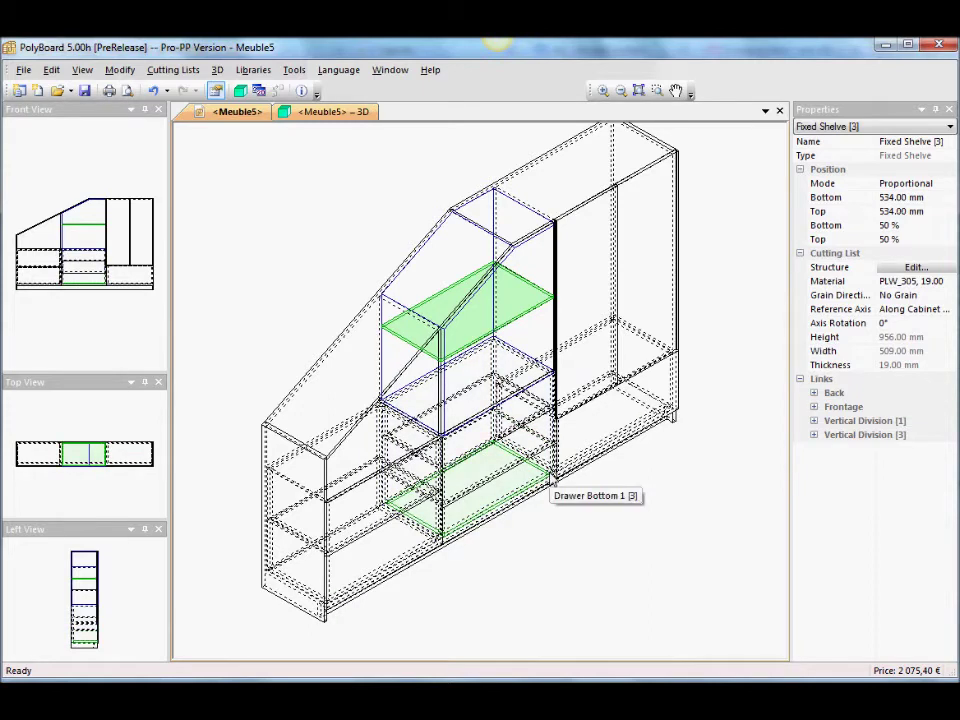
{"action": "left_click", "coordinate": [752, 307]}
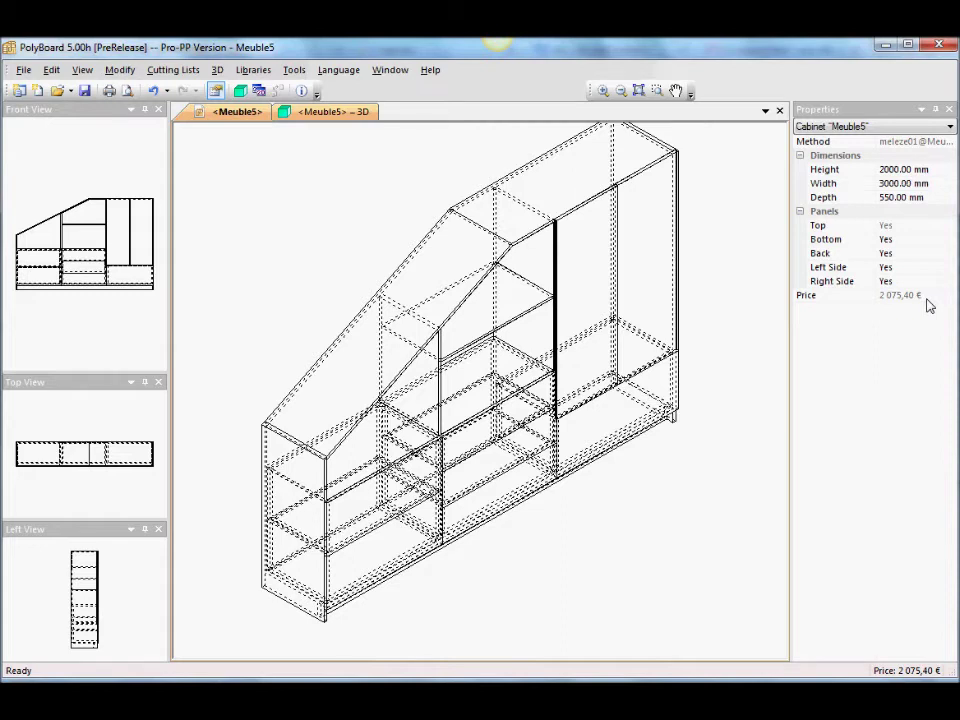
{"action": "left_click", "coordinate": [585, 208]}
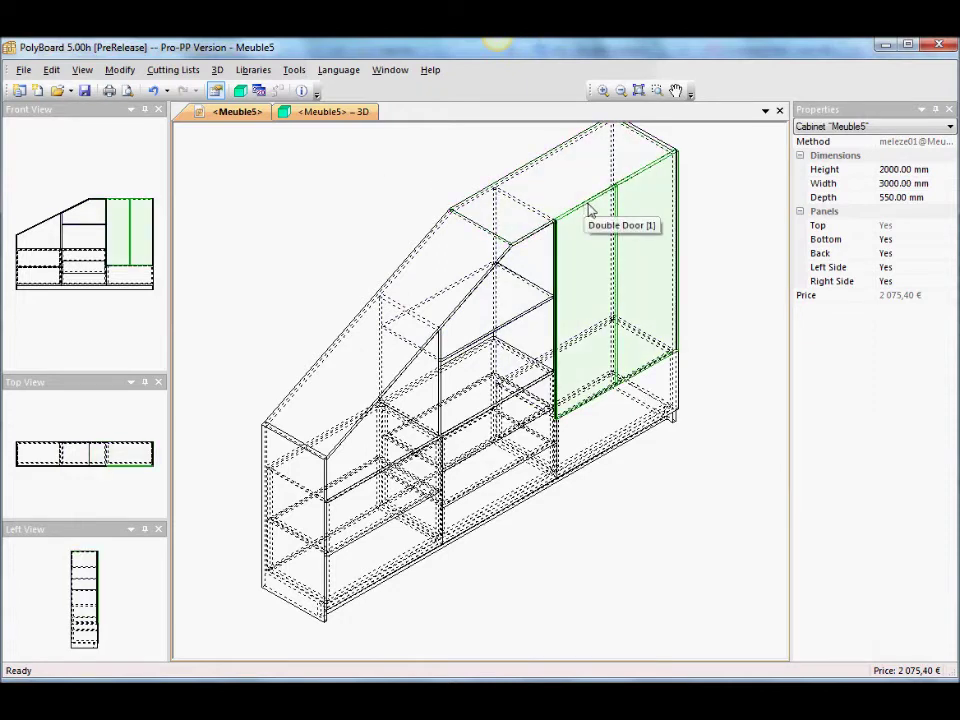
Apply the acajou-p-hetre framed structure from the Panel Structures library to the left door leaf.
{"action": "left_click", "coordinate": [590, 208]}
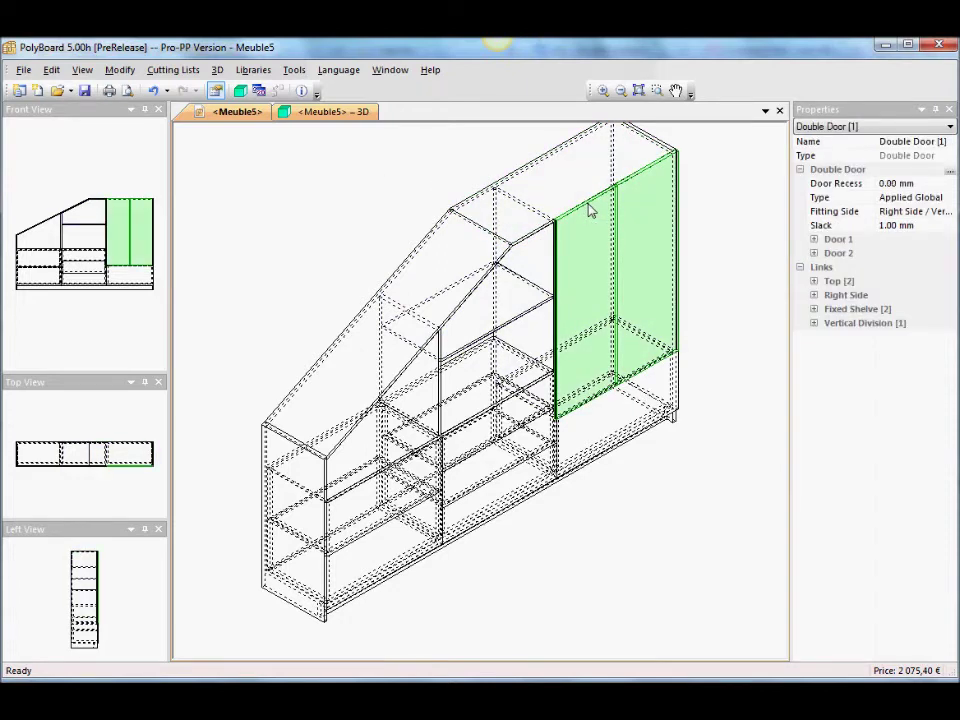
{"action": "left_click", "coordinate": [832, 240]}
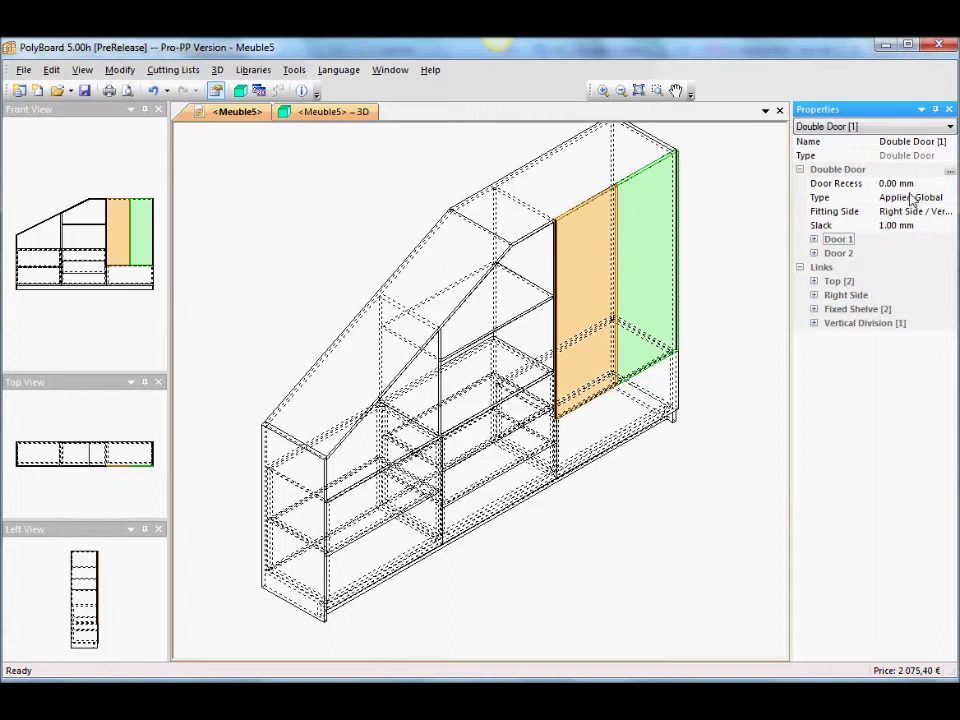
{"action": "left_click", "coordinate": [814, 240]}
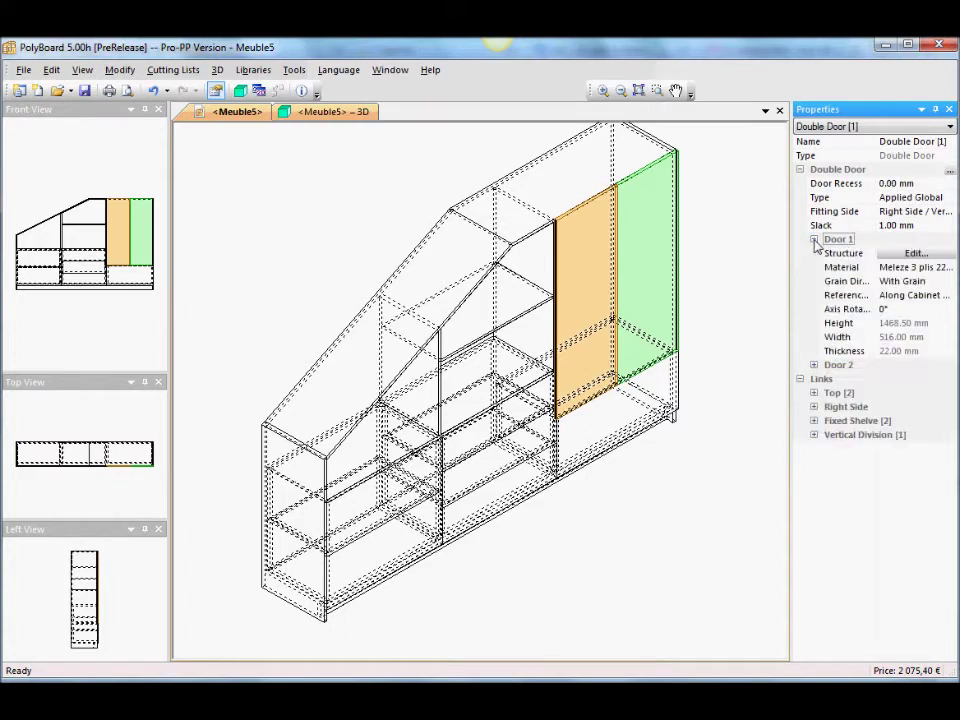
{"action": "left_click", "coordinate": [910, 256]}
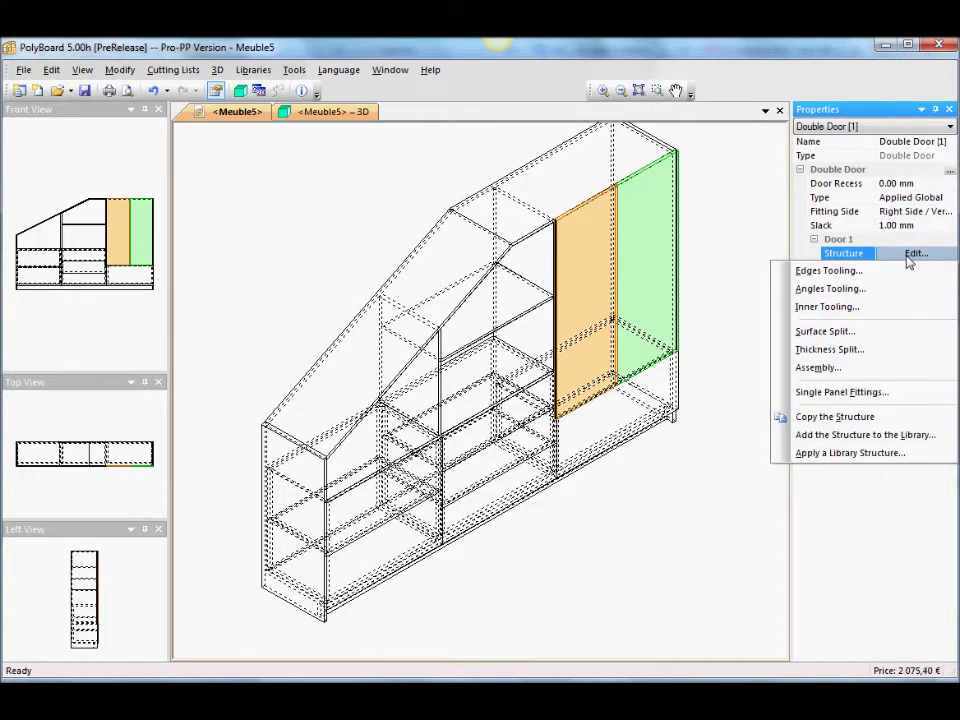
{"action": "left_click", "coordinate": [855, 452]}
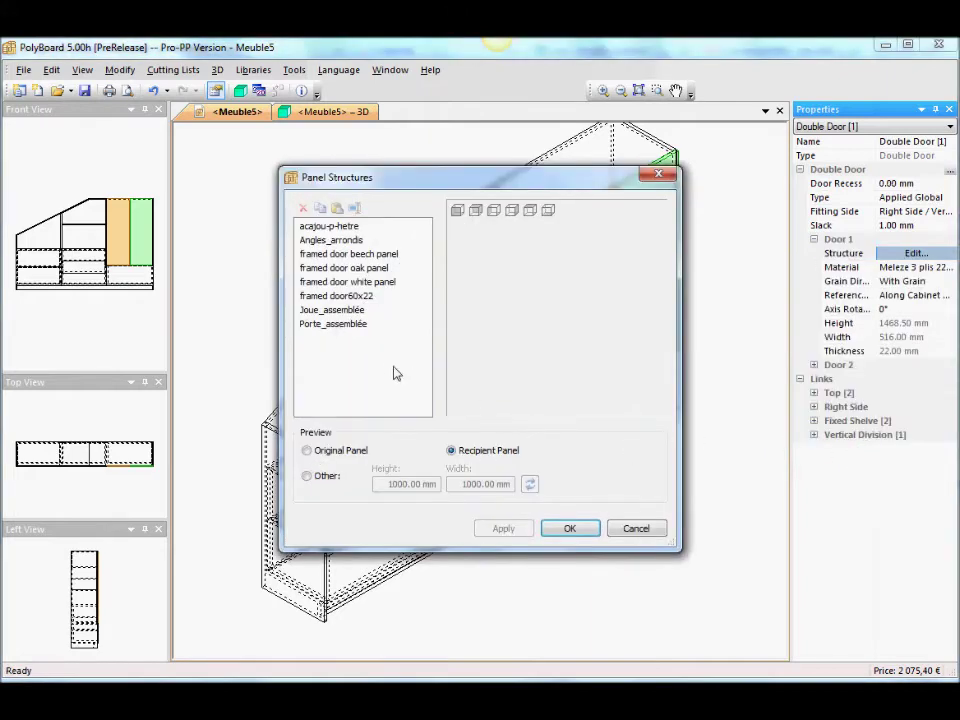
{"action": "left_click", "coordinate": [327, 228]}
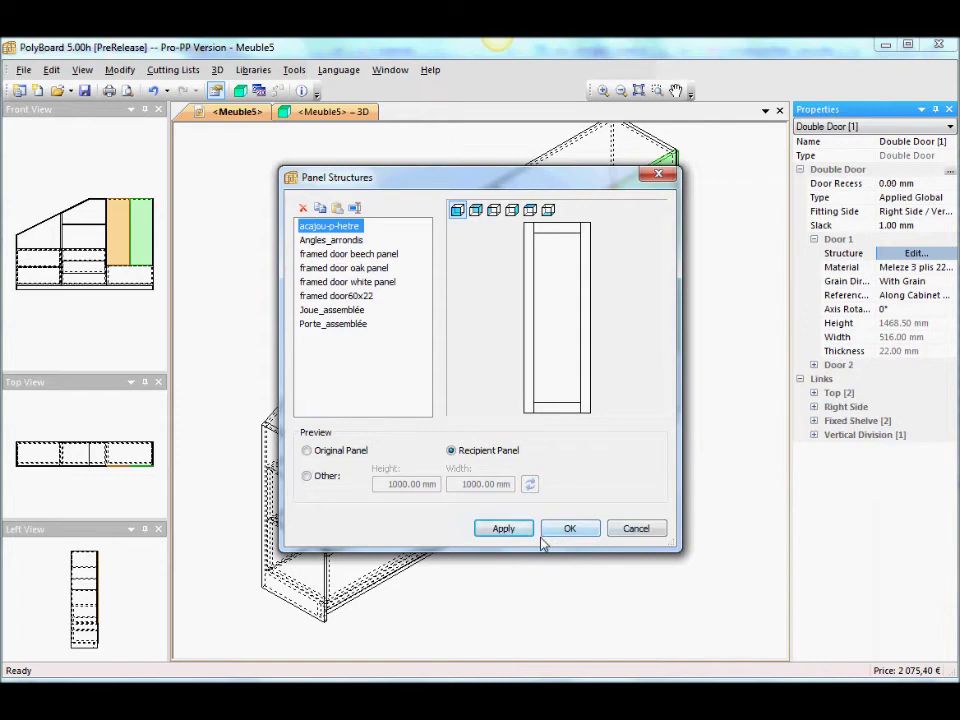
{"action": "left_click", "coordinate": [512, 530]}
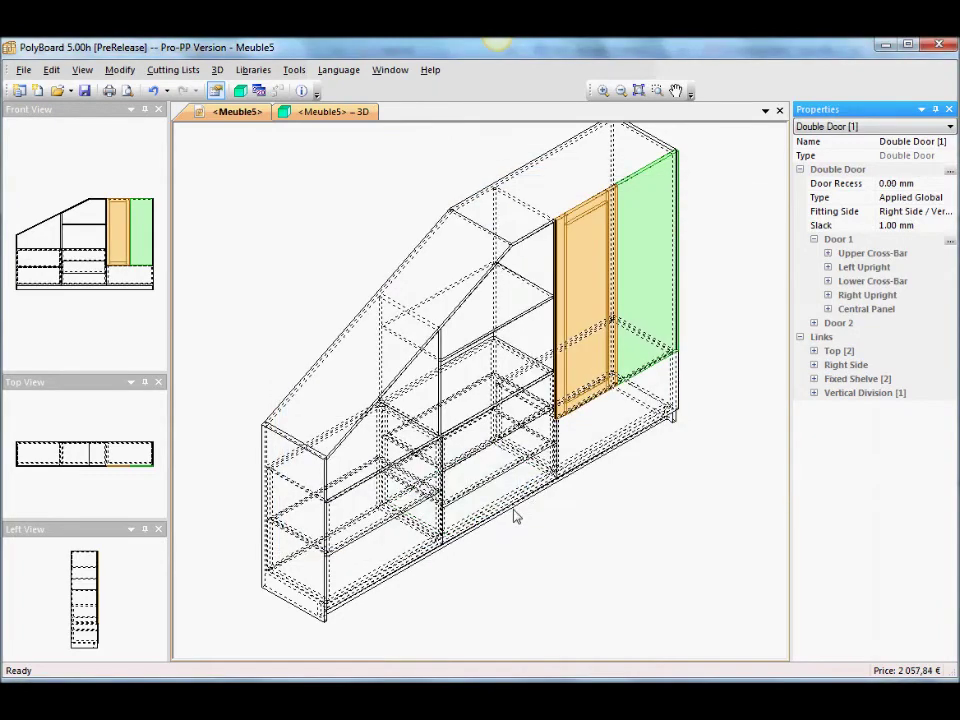
Copy the left door's framed structure for reuse on other fronts.
{"action": "right_click", "coordinate": [588, 231]}
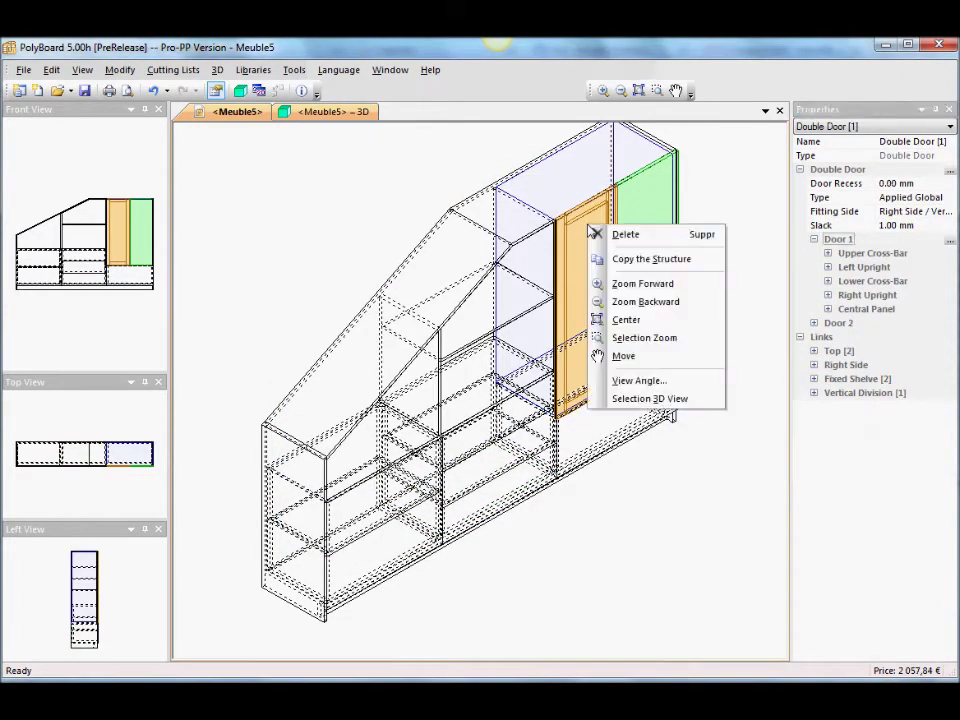
{"action": "left_click", "coordinate": [640, 258]}
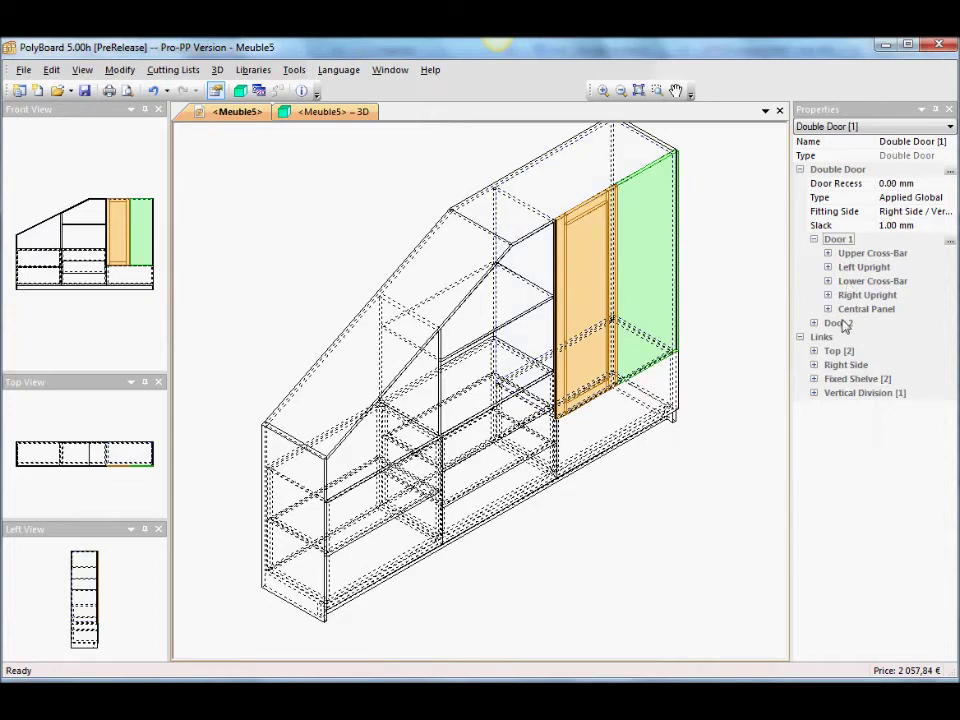
{"action": "left_click", "coordinate": [649, 231]}
Paste the copied framed structure onto the right door, Door 2.
{"action": "right_click", "coordinate": [649, 231]}
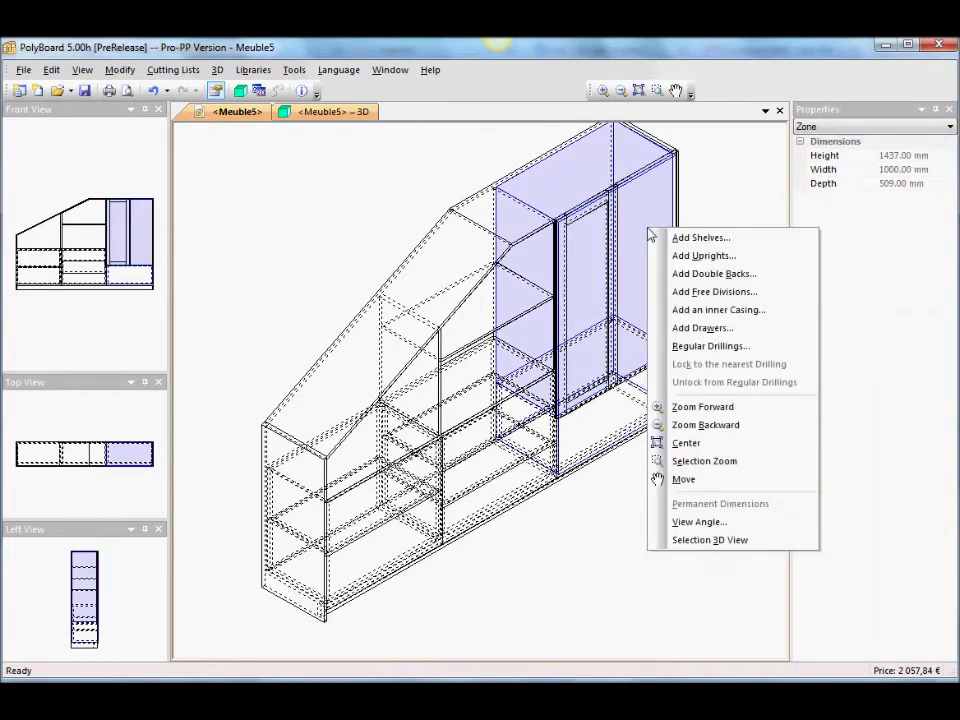
{"action": "left_click", "coordinate": [727, 209]}
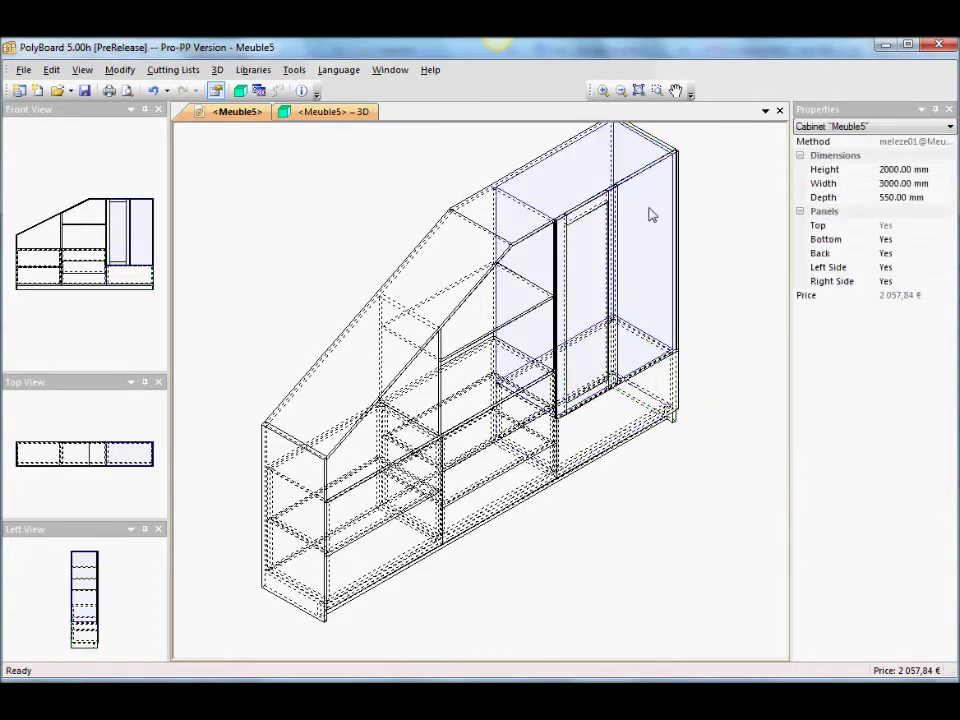
{"action": "left_click", "coordinate": [595, 212]}
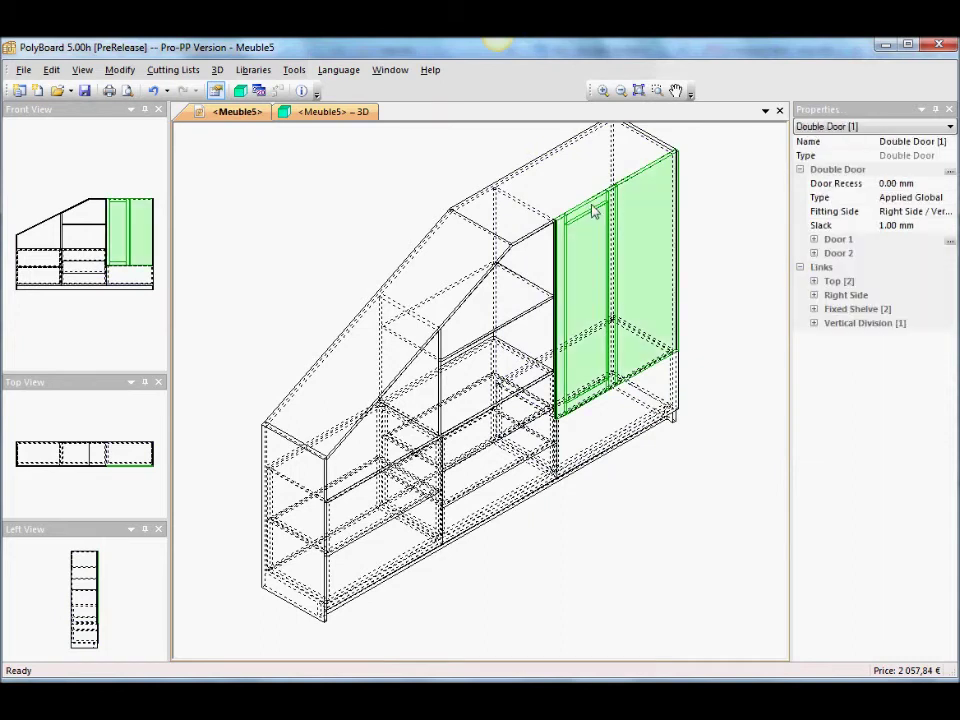
{"action": "left_click", "coordinate": [840, 254]}
{"action": "right_click", "coordinate": [638, 237]}
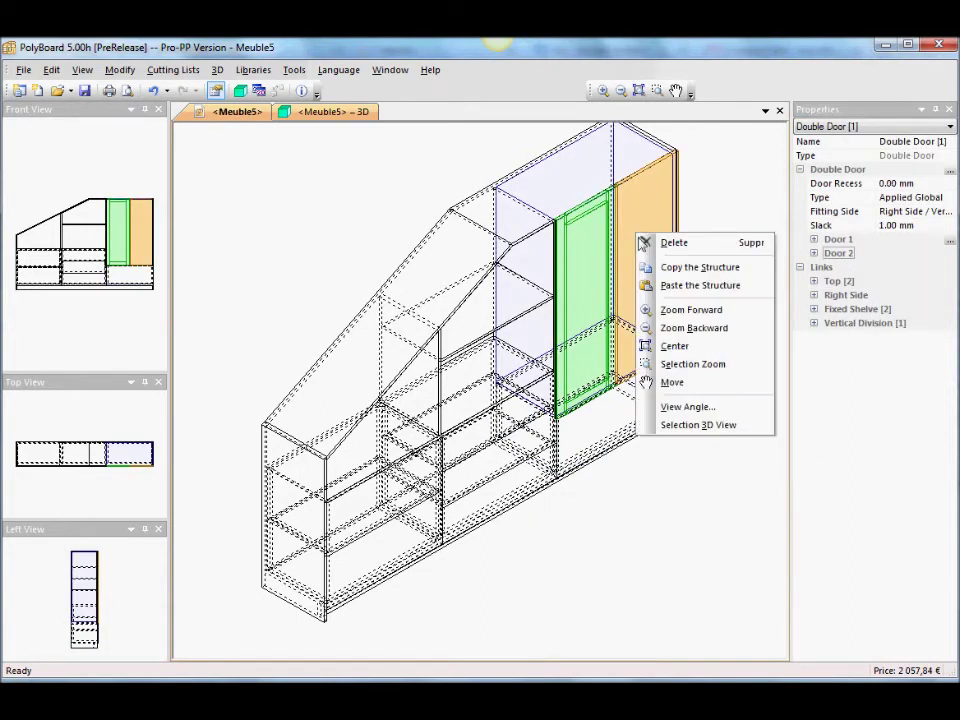
{"action": "left_click", "coordinate": [665, 287]}
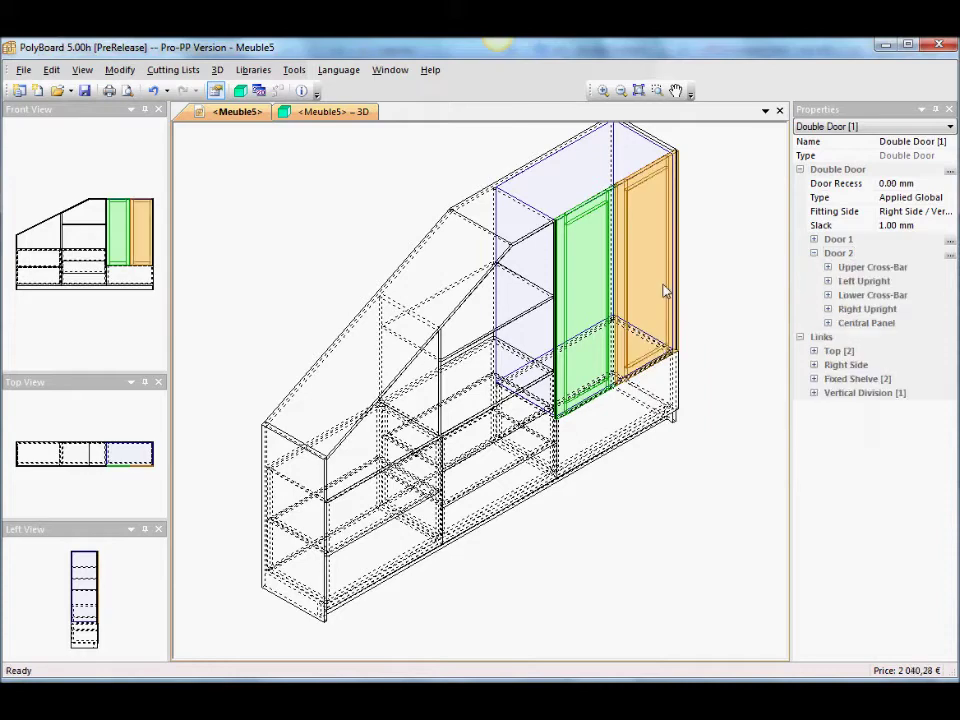
Paste the framed structure onto the drawer below the doors.
{"action": "left_click", "coordinate": [585, 428]}
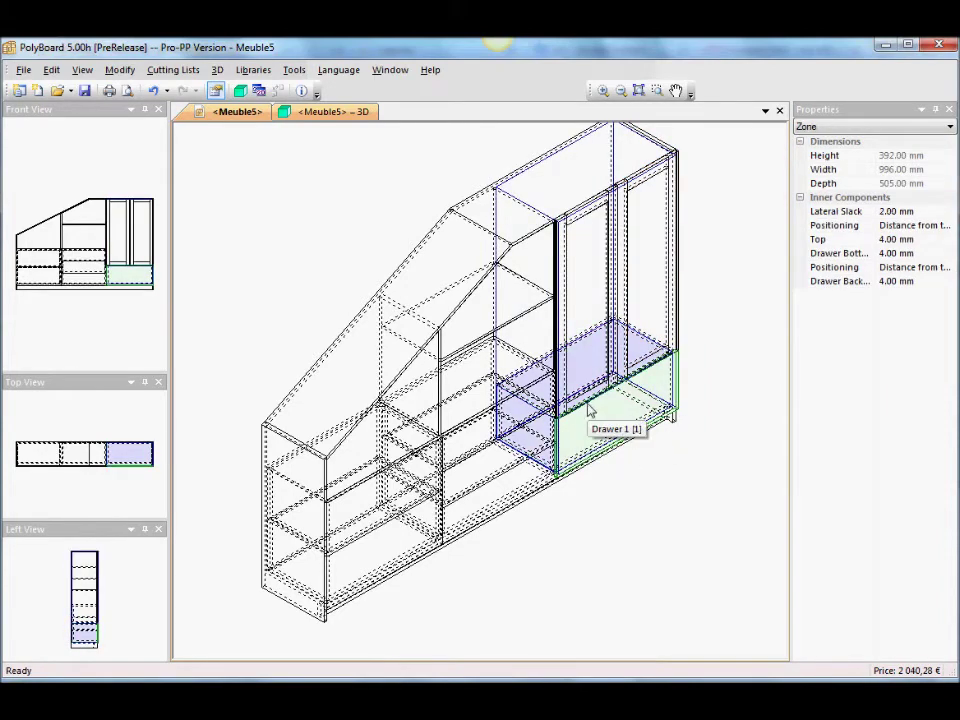
{"action": "left_click", "coordinate": [590, 410]}
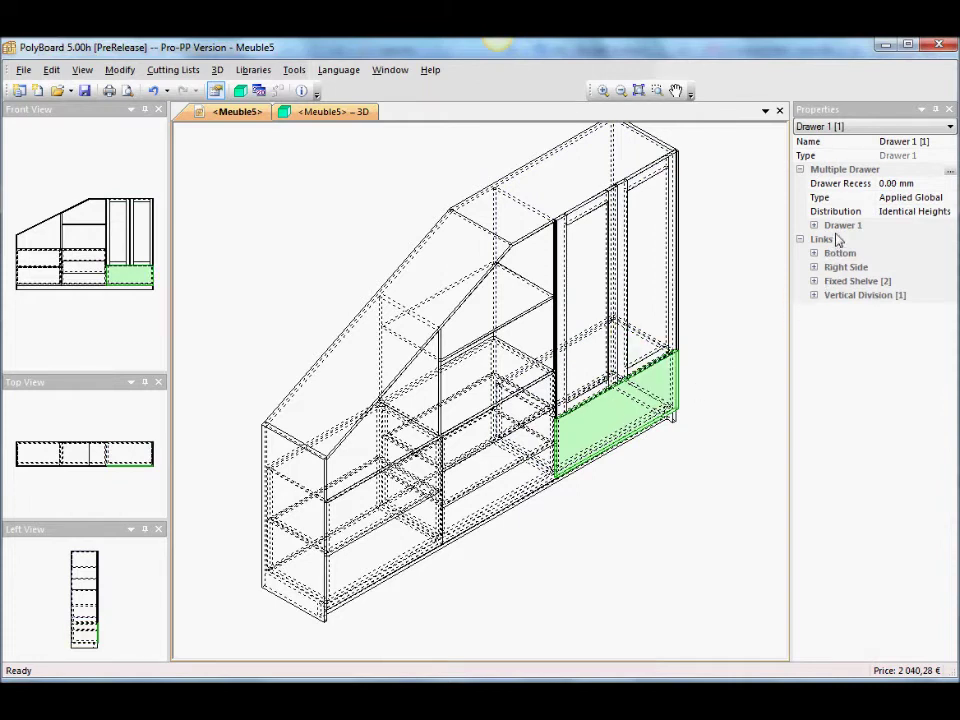
{"action": "right_click", "coordinate": [608, 410]}
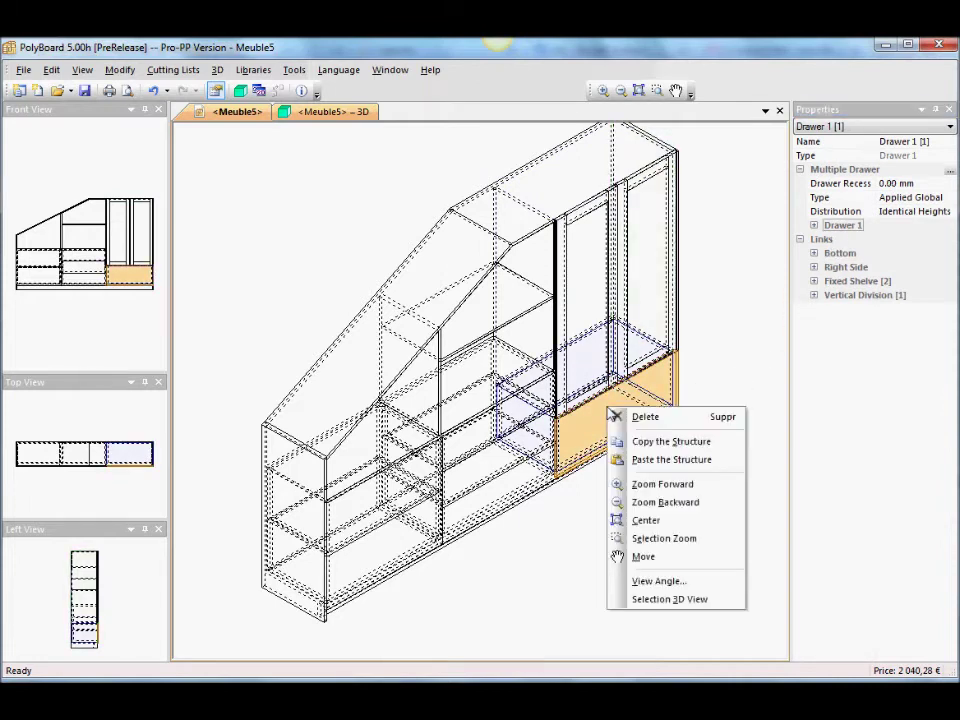
{"action": "left_click", "coordinate": [640, 459]}
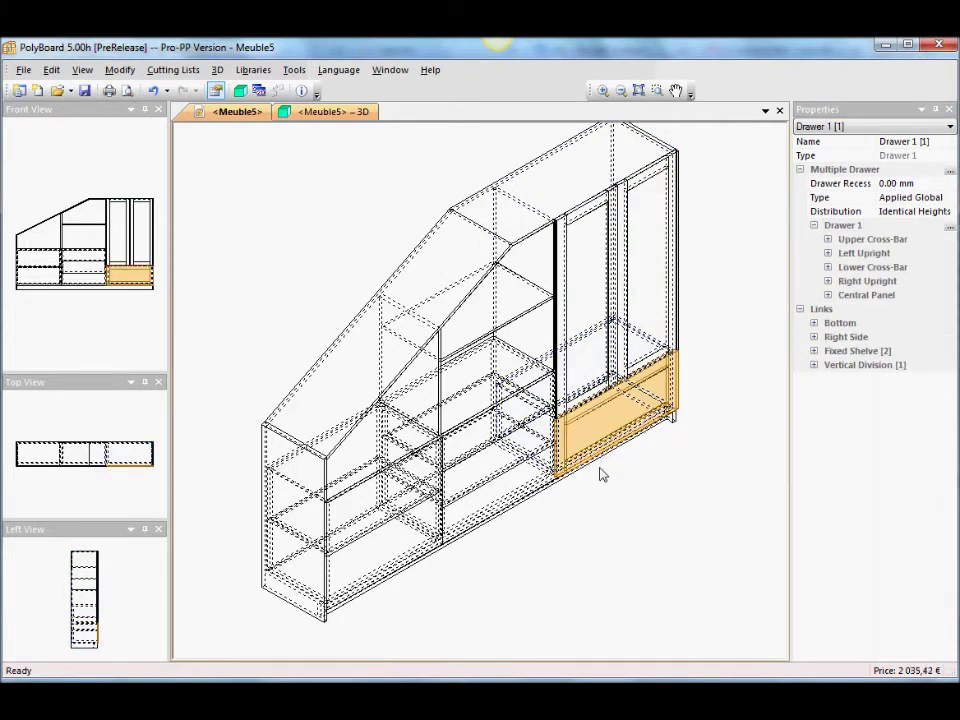
Paste the framed structure onto all three drawers in the middle section.
{"action": "scroll", "coordinate": [510, 480], "scroll_direction": "up", "scroll_amount": 3}
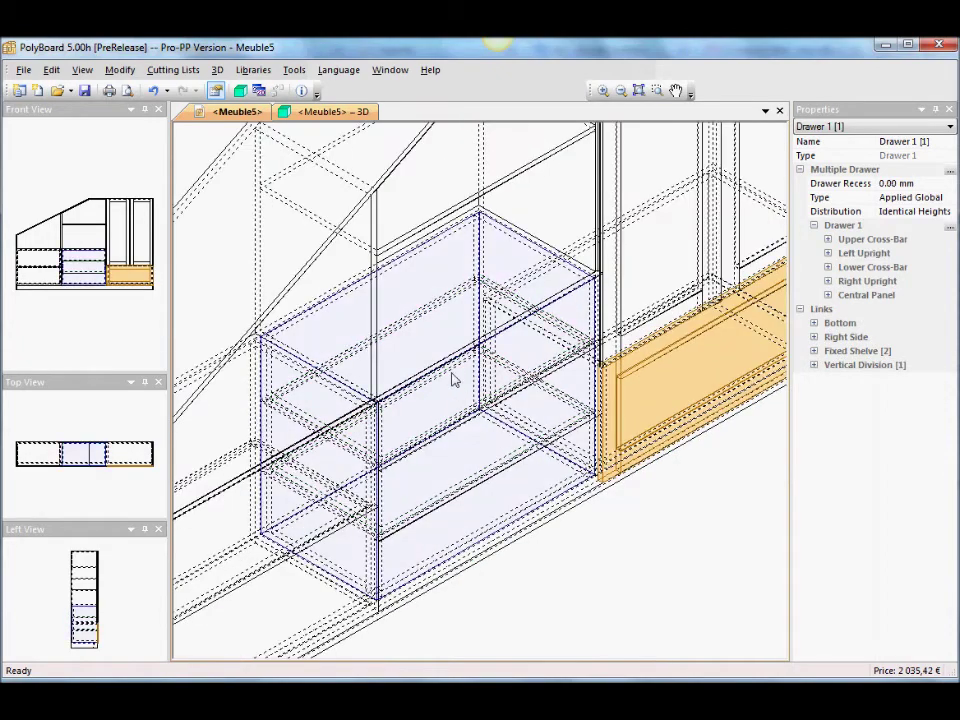
{"action": "left_click", "coordinate": [510, 360]}
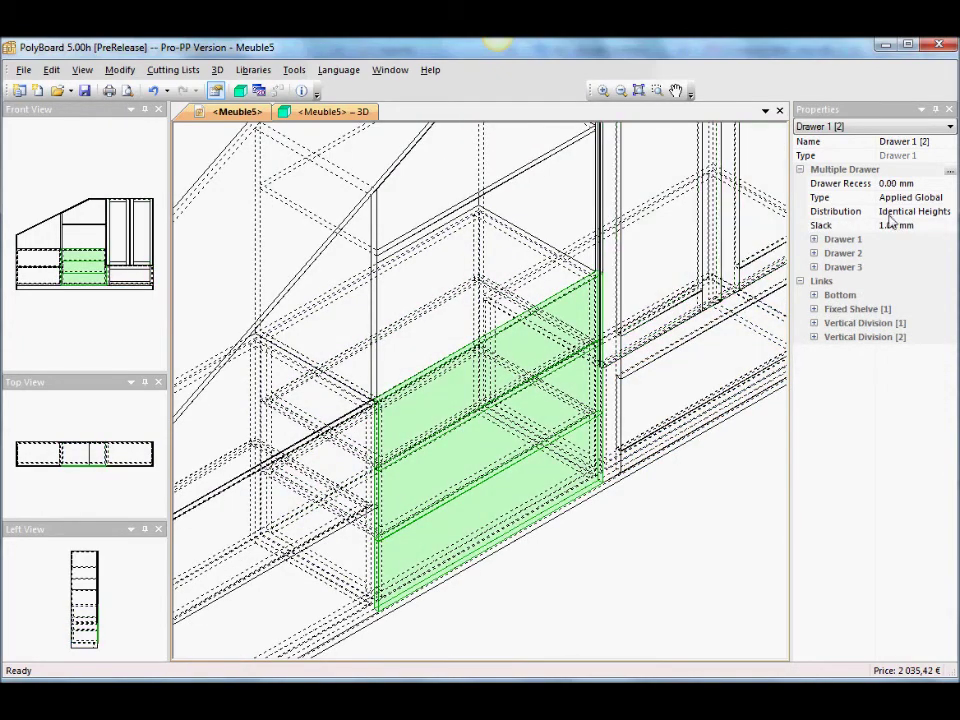
{"action": "right_click", "coordinate": [432, 389]}
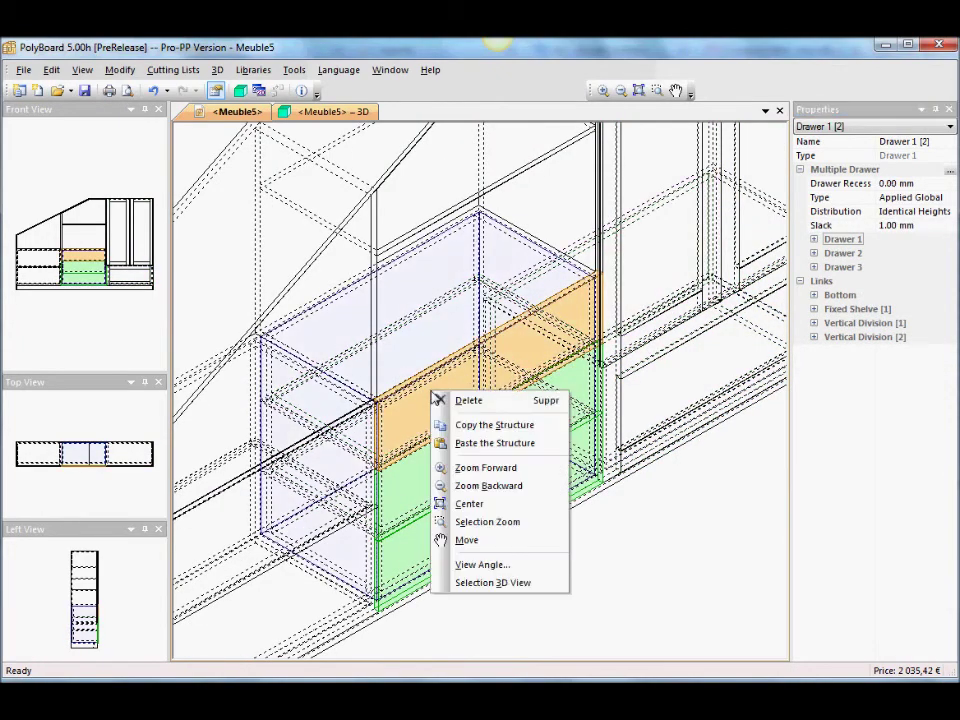
{"action": "left_click", "coordinate": [470, 443]}
{"action": "left_click", "coordinate": [836, 323]}
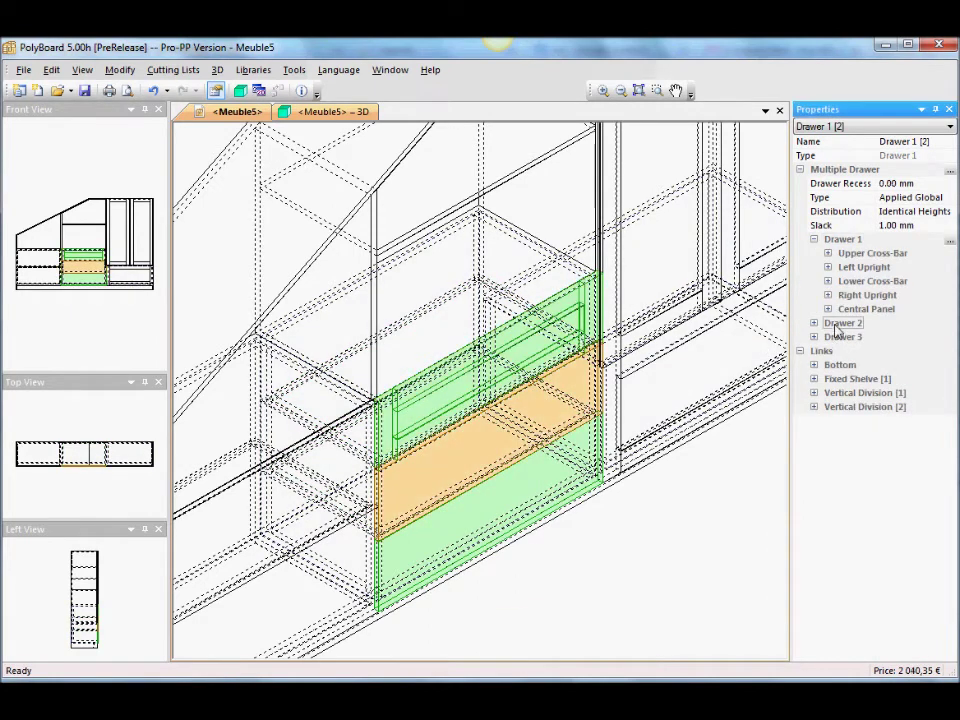
{"action": "right_click", "coordinate": [446, 455]}
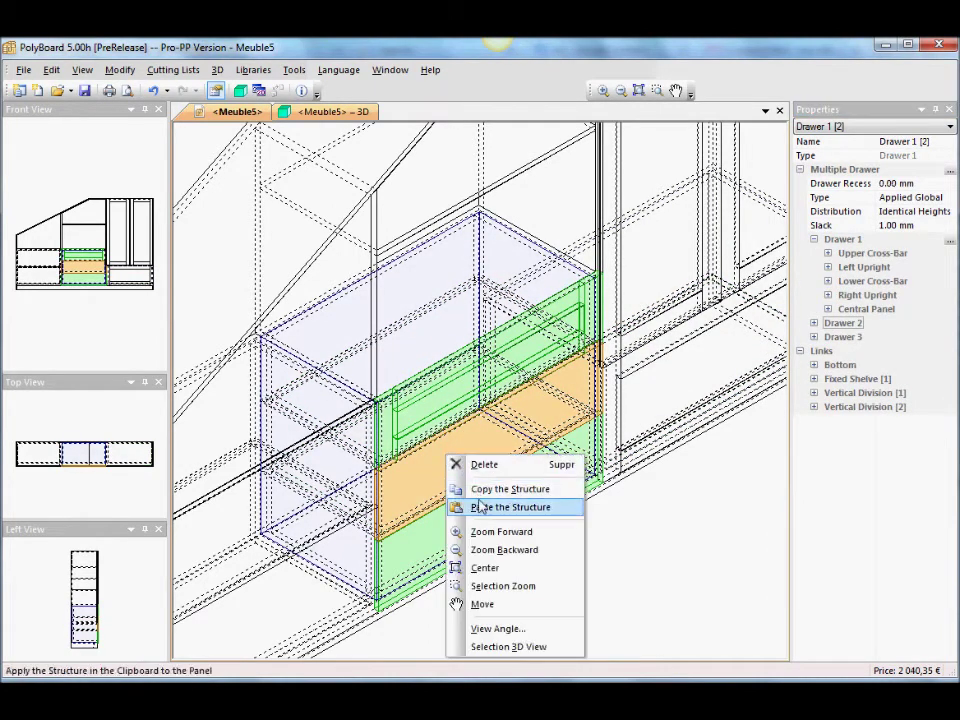
{"action": "left_click", "coordinate": [465, 505]}
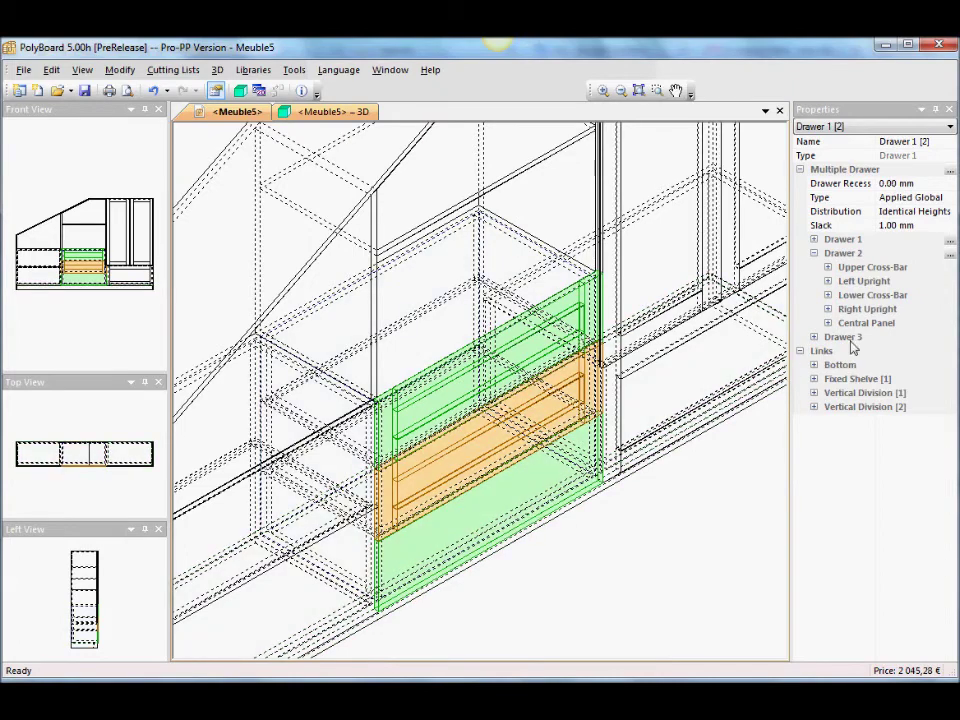
{"action": "left_click", "coordinate": [800, 338]}
{"action": "right_click", "coordinate": [502, 502]}
{"action": "left_click", "coordinate": [523, 546]}
Paste the framed structure onto both drawers in the left section.
{"action": "scroll", "coordinate": [492, 555], "scroll_direction": "down", "scroll_amount": 3}
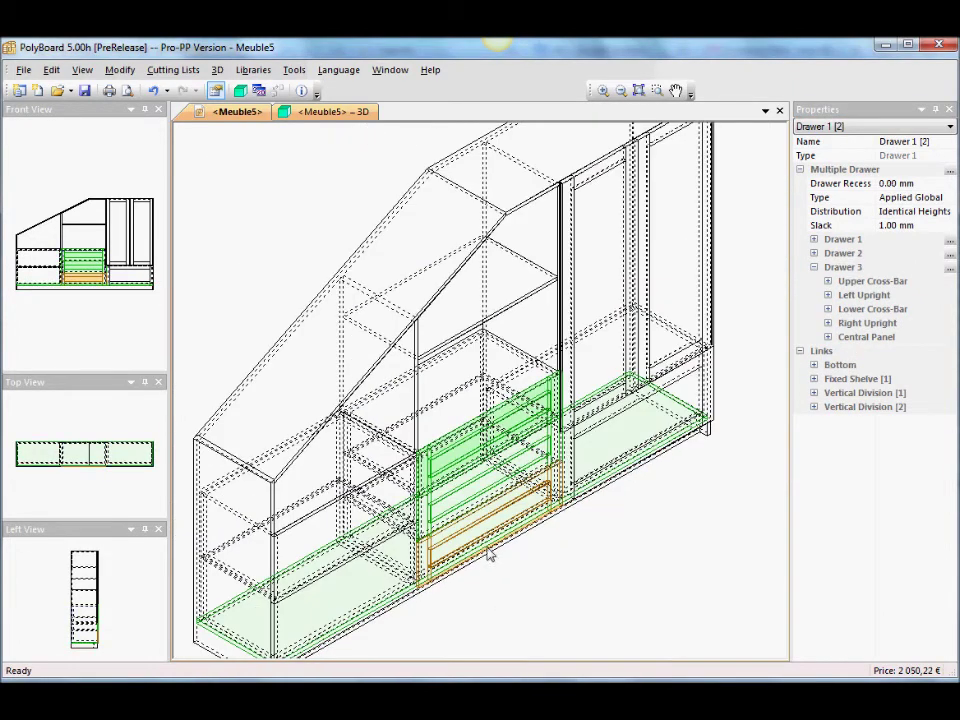
{"action": "left_click", "coordinate": [323, 517]}
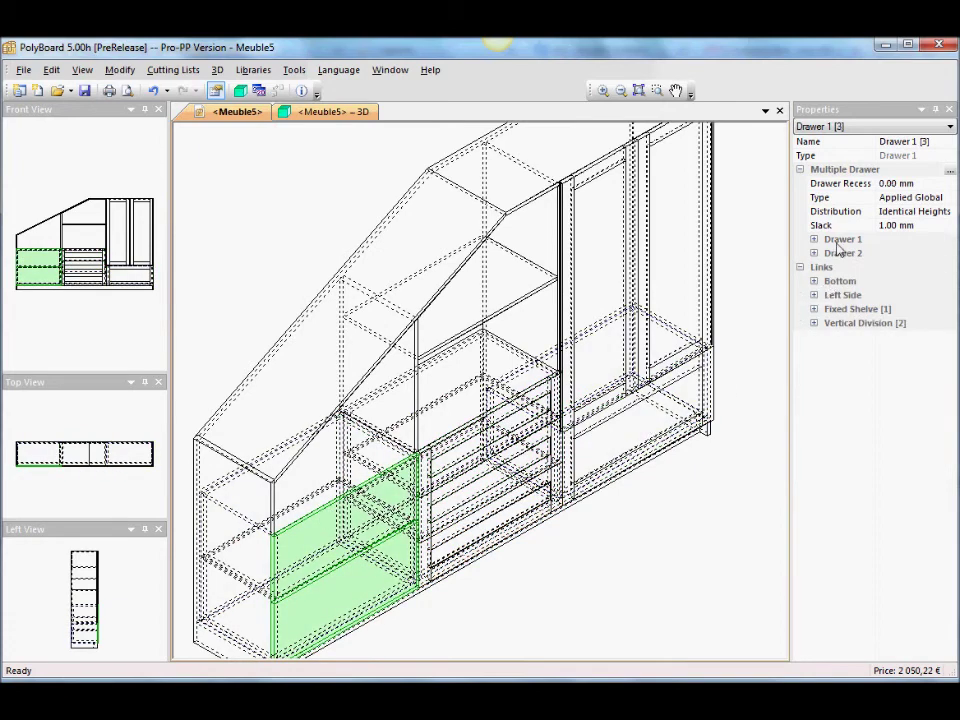
{"action": "left_click", "coordinate": [838, 244]}
{"action": "right_click", "coordinate": [310, 530]}
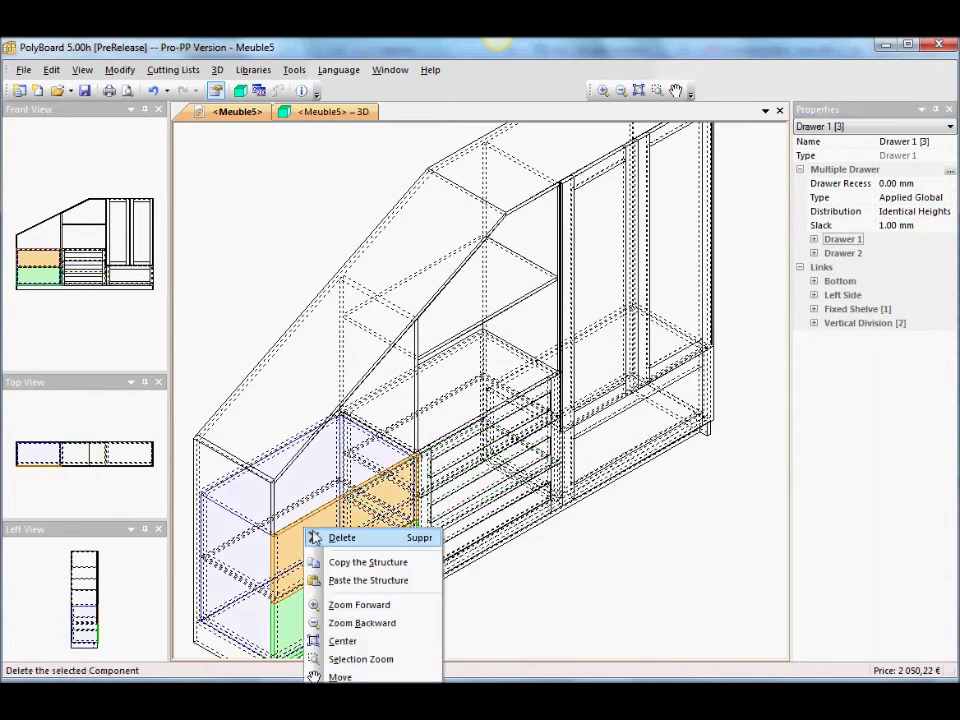
{"action": "left_click", "coordinate": [342, 582]}
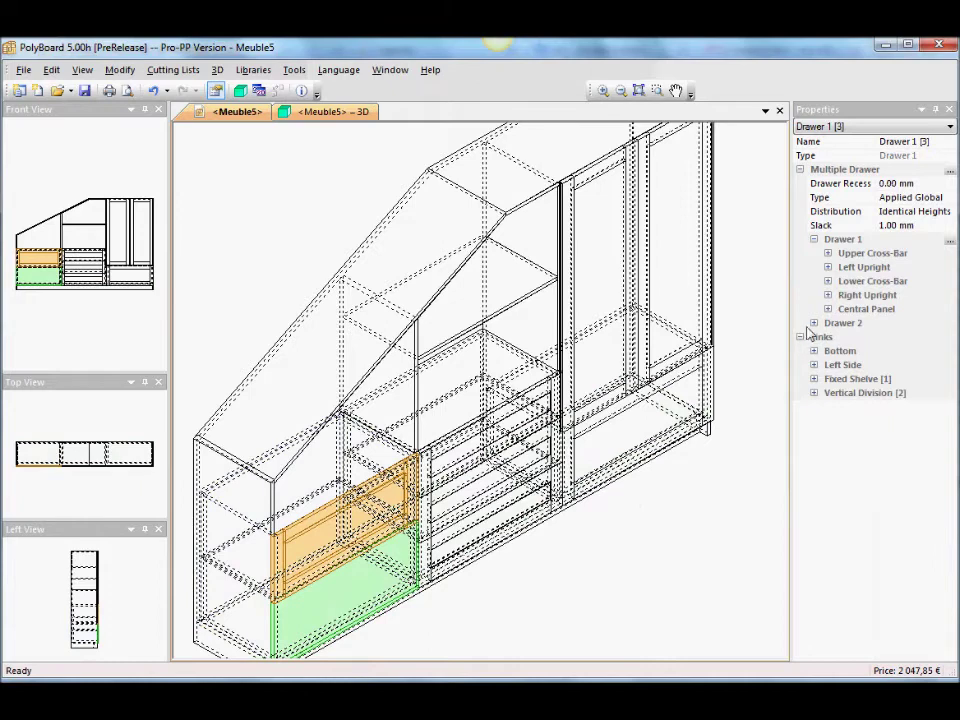
{"action": "left_click", "coordinate": [840, 323]}
{"action": "right_click", "coordinate": [330, 594]}
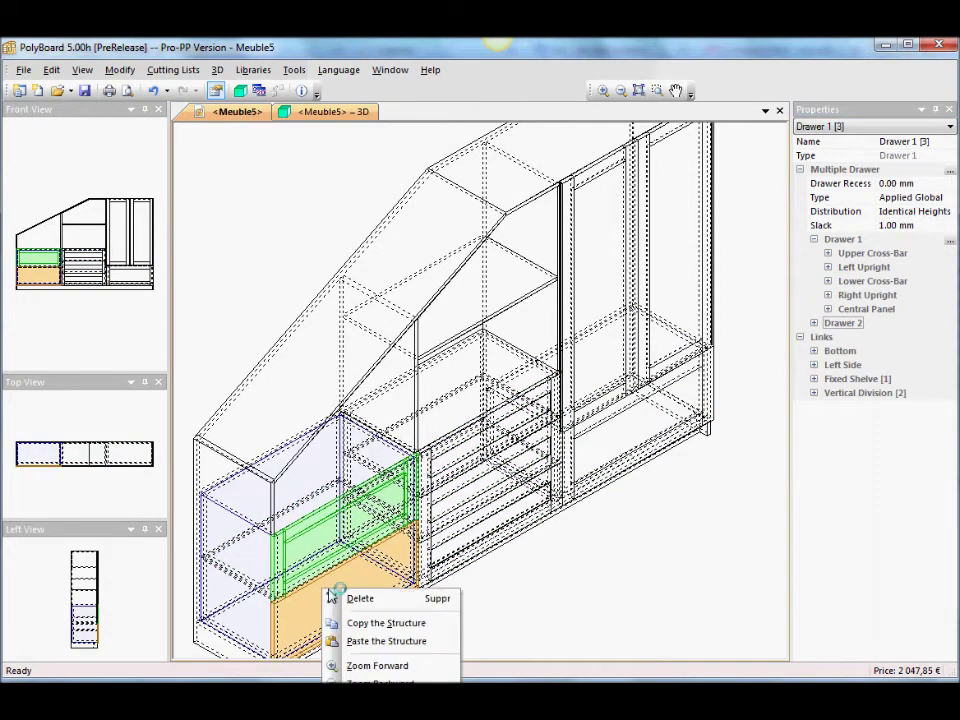
{"action": "left_click", "coordinate": [377, 641]}
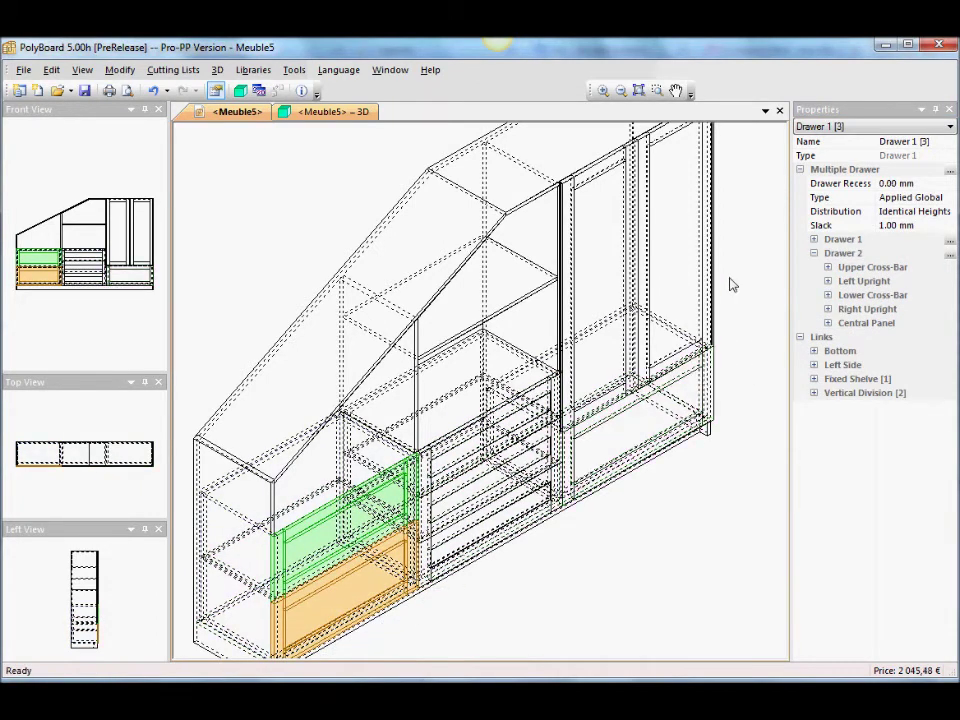
{"action": "left_click", "coordinate": [324, 112]}
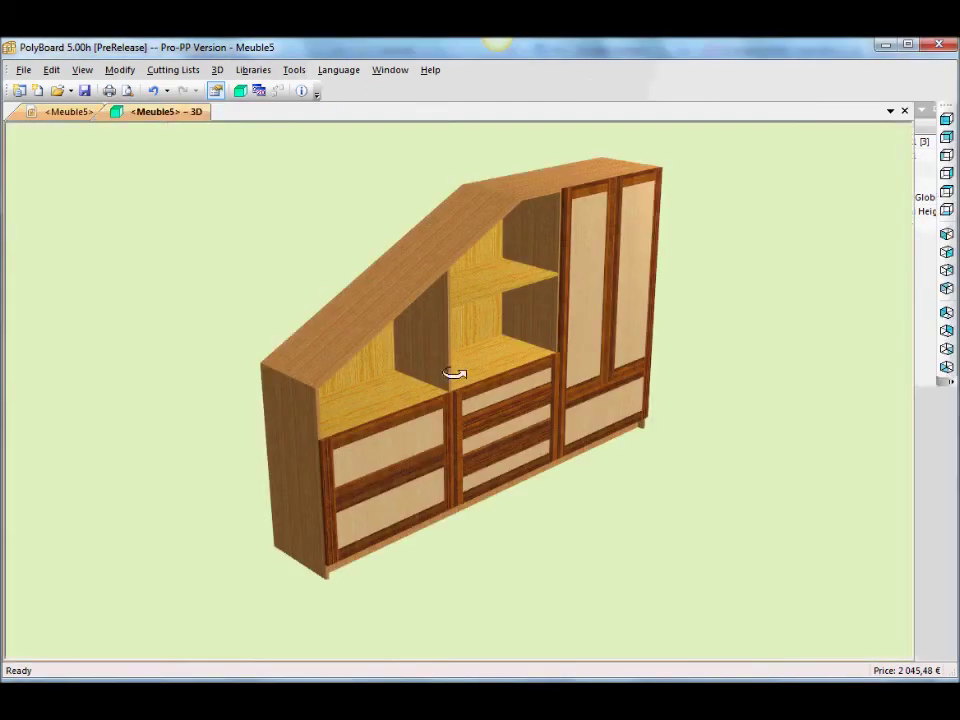
{"action": "left_click_drag", "start_coordinate": [455, 373], "coordinate": [506, 397]}
{"action": "left_click_drag", "start_coordinate": [607, 396], "coordinate": [358, 457]}
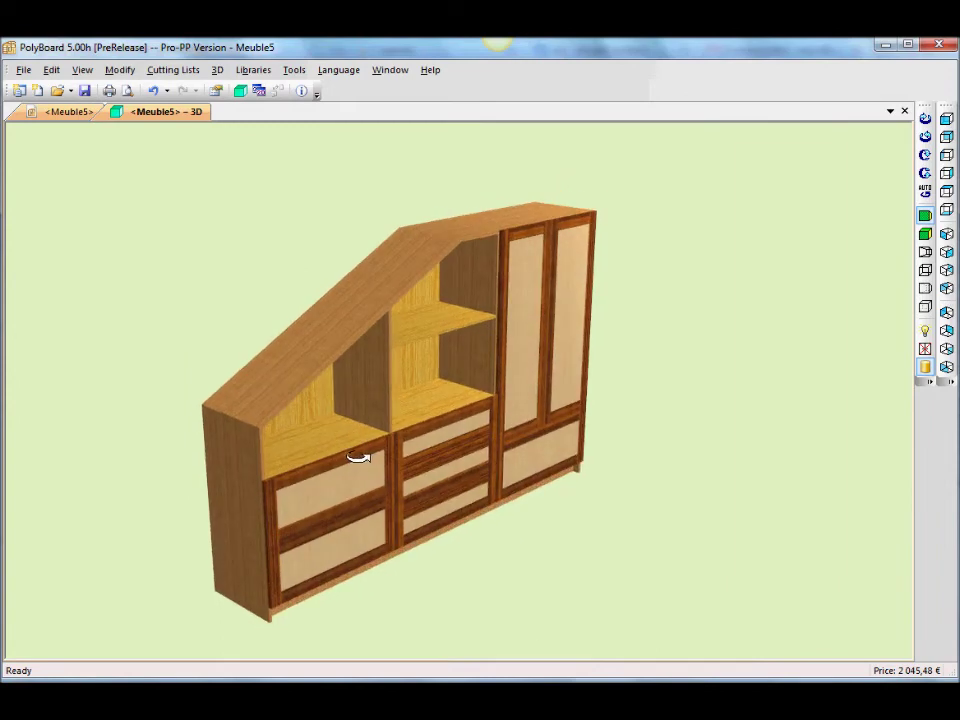
{"action": "left_click", "coordinate": [68, 111]}
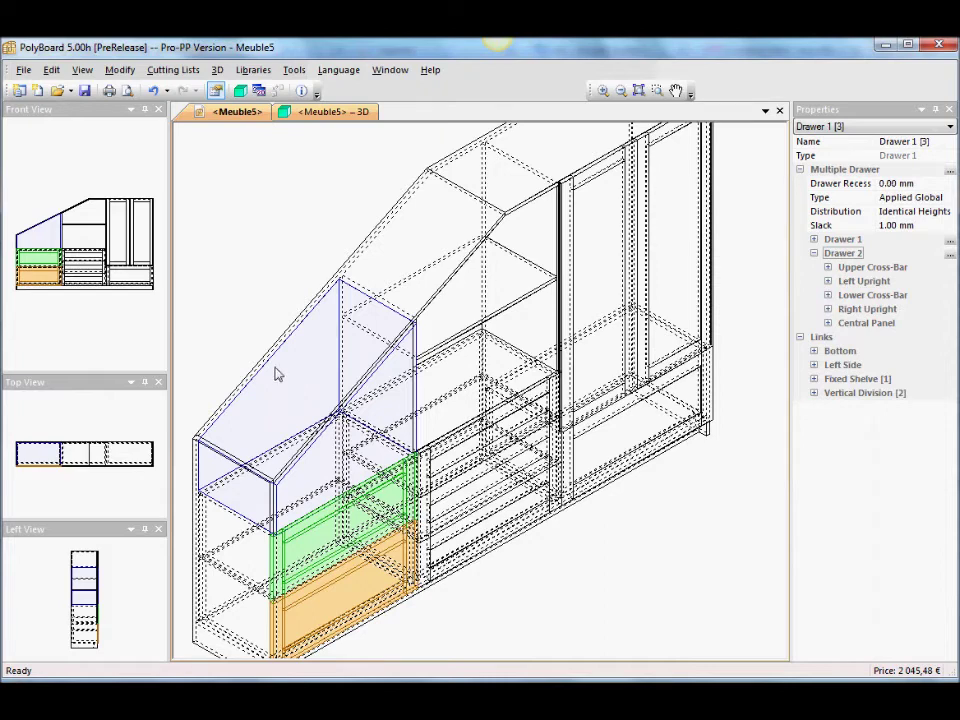
Start a DXF 3D export of the cabinet, then cancel the Enregistrer sous dialog.
{"action": "scroll", "coordinate": [272, 257], "scroll_direction": "down", "scroll_amount": 2}
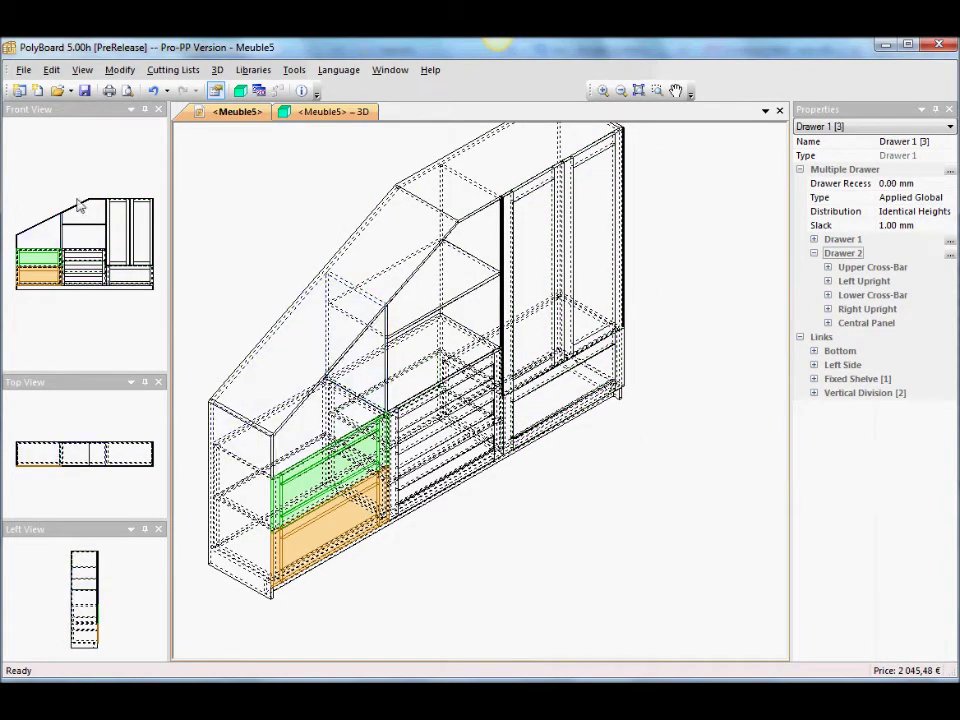
{"action": "left_click", "coordinate": [22, 70]}
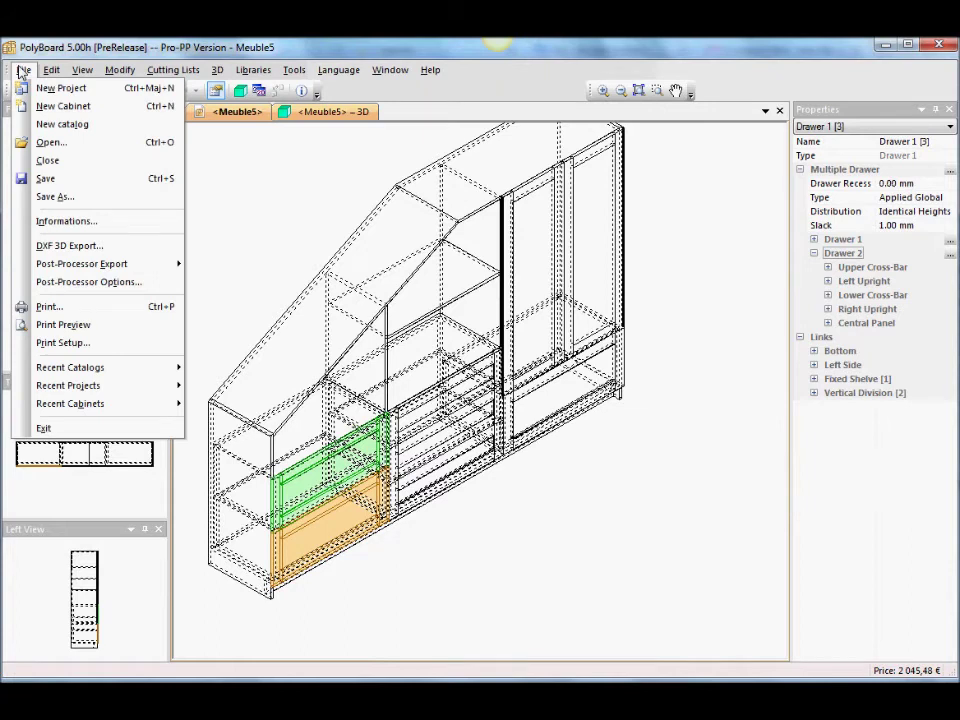
{"action": "left_click", "coordinate": [70, 246]}
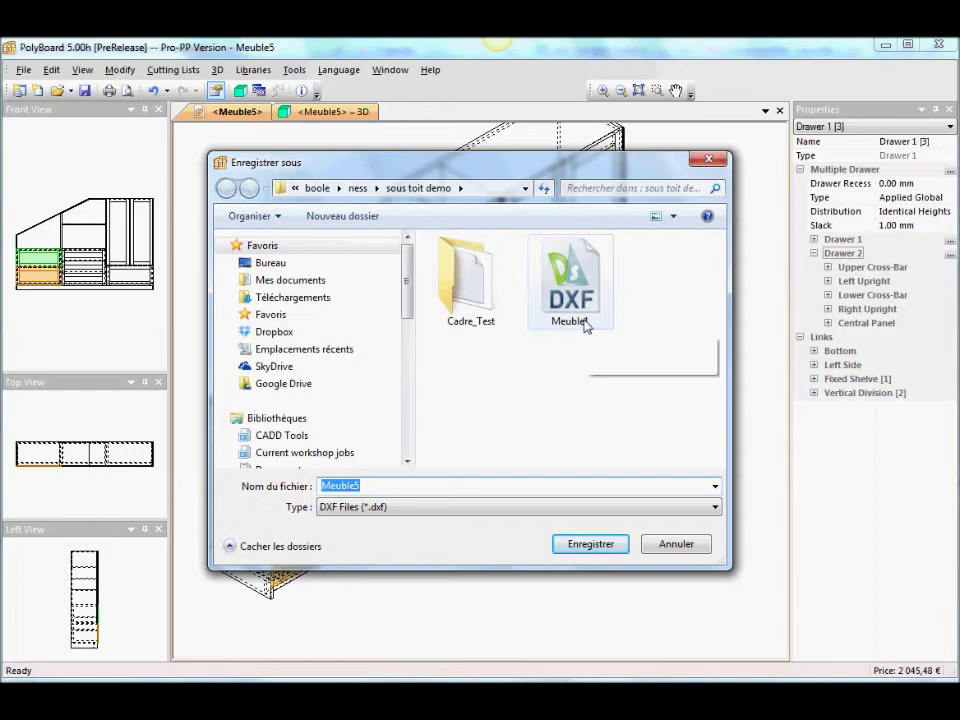
{"action": "left_click", "coordinate": [674, 543]}
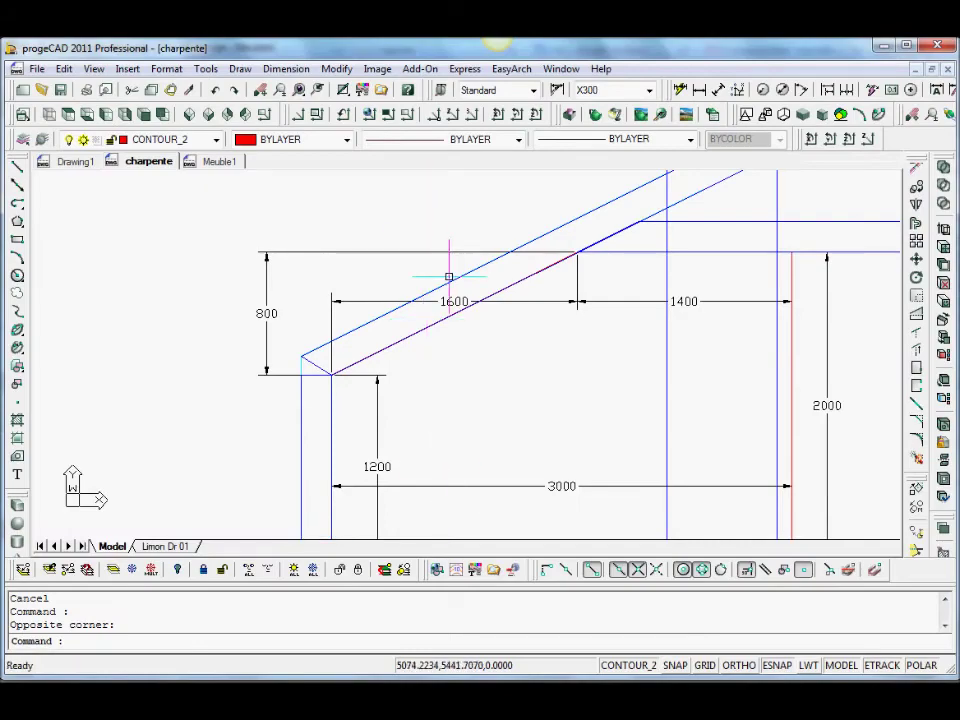
Switch to the Meuble1 drawing, flat-shade the cabinet grey, and orbit it to view the back.
{"action": "scroll", "coordinate": [448, 275], "scroll_direction": "down", "scroll_amount": 3}
{"action": "scroll", "coordinate": [448, 277], "scroll_direction": "down", "scroll_amount": 4}
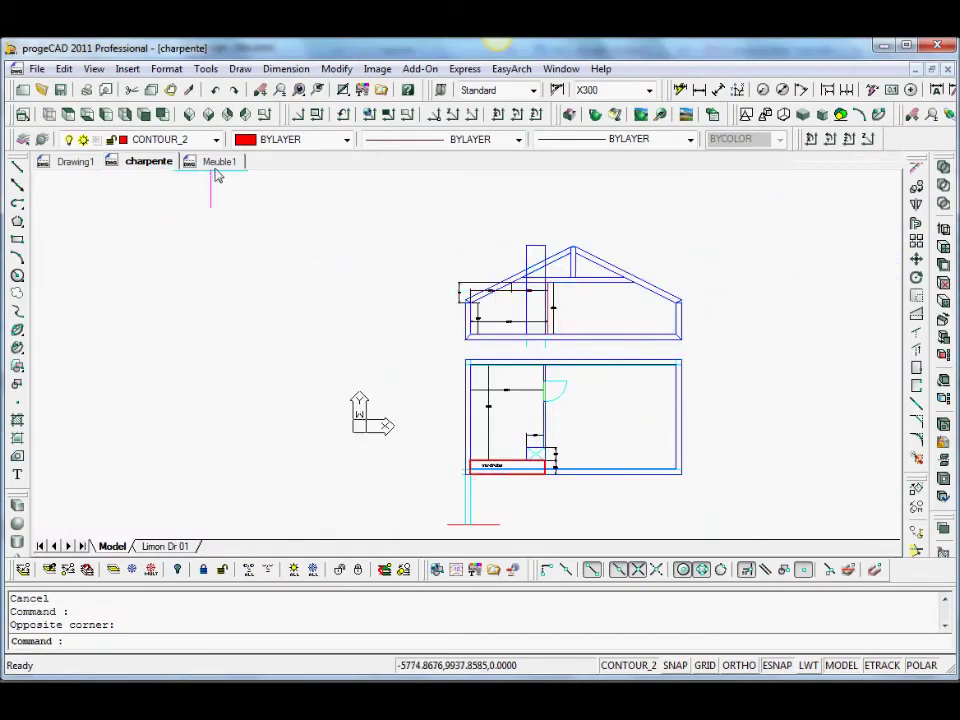
{"action": "left_click", "coordinate": [216, 162]}
{"action": "middle_click_drag", "start_coordinate": [351, 209], "coordinate": [455, 372], "text": "shift"}
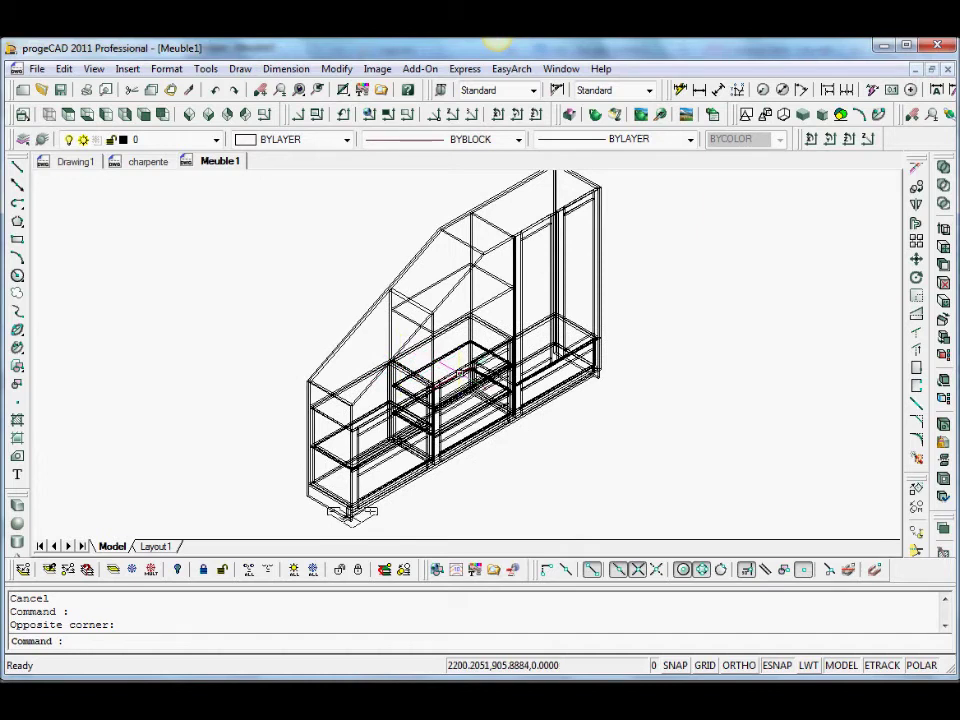
{"action": "left_click", "coordinate": [803, 114]}
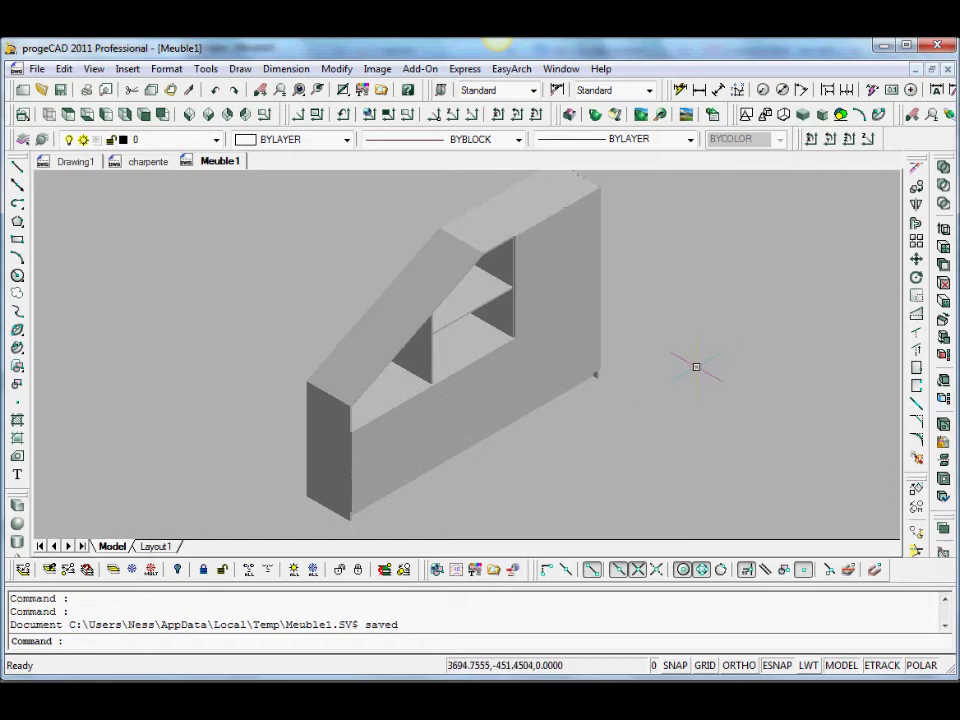
{"action": "mouse_move", "coordinate": [696, 367]}
{"action": "middle_mouse_down", "text": "shift"}
{"action": "mouse_move", "coordinate": [654, 403]}
{"action": "mouse_move", "coordinate": [681, 354]}
{"action": "middle_mouse_up", "text": "shift"}
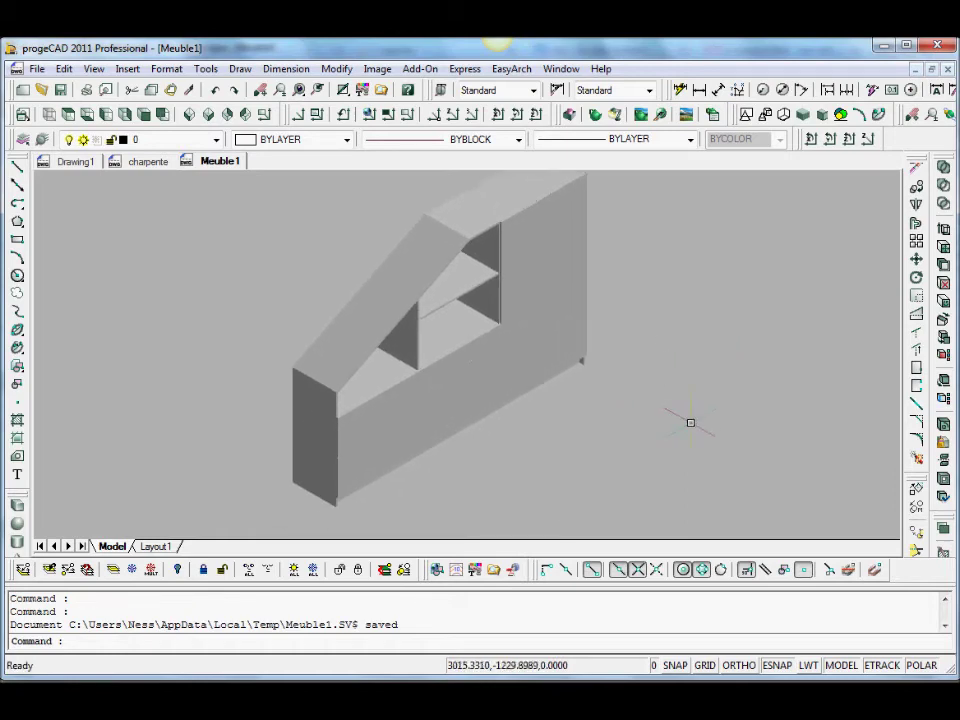
{"action": "mouse_move", "coordinate": [690, 423]}
{"action": "middle_mouse_down", "text": "shift"}
{"action": "mouse_move", "coordinate": [692, 441]}
{"action": "mouse_move", "coordinate": [531, 422]}
{"action": "mouse_move", "coordinate": [510, 362]}
{"action": "mouse_move", "coordinate": [518, 356]}
{"action": "middle_mouse_up", "text": "shift"}
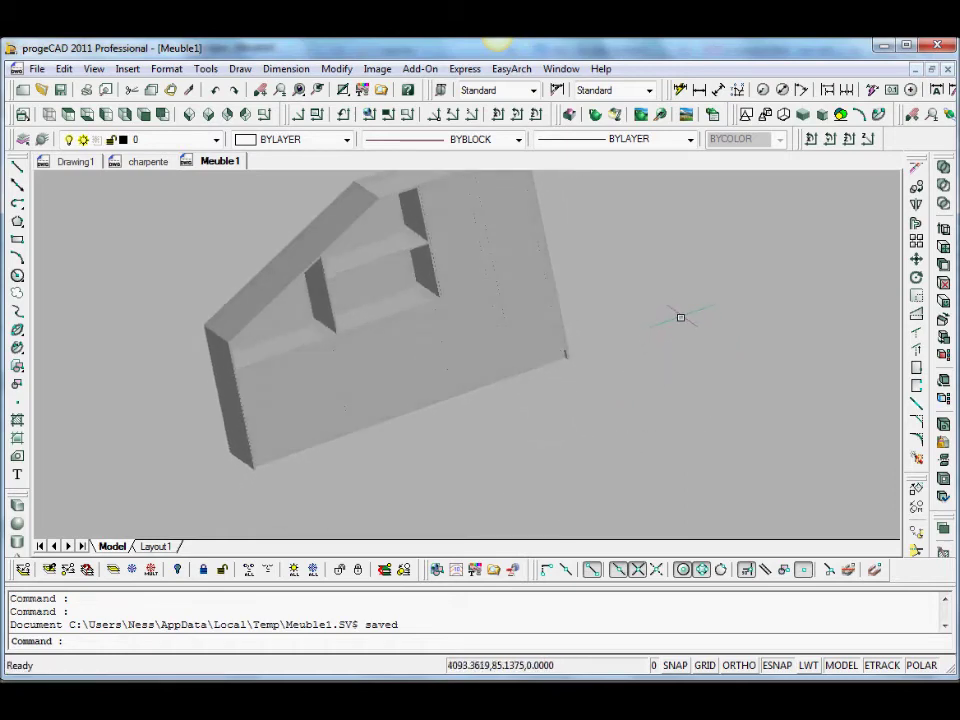
{"action": "mouse_move", "coordinate": [680, 317]}
{"action": "middle_mouse_down", "text": "shift"}
{"action": "mouse_move", "coordinate": [726, 334]}
{"action": "mouse_move", "coordinate": [726, 347]}
{"action": "middle_mouse_up", "text": "shift"}
{"action": "mouse_move", "coordinate": [311, 360]}
{"action": "middle_mouse_down"}
{"action": "mouse_move", "coordinate": [383, 378]}
{"action": "mouse_move", "coordinate": [420, 420]}
{"action": "middle_mouse_up"}
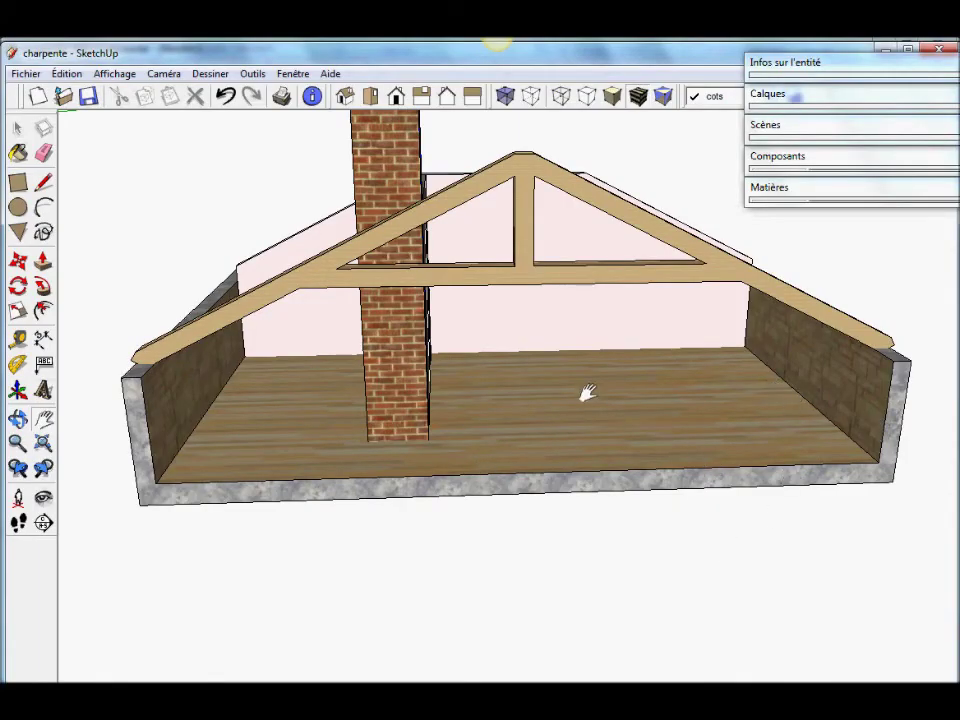
Set meuble as the current layer and orbit to see the wardrobe under the rafter.
{"action": "key", "text": "space"}
{"action": "middle_click_drag", "start_coordinate": [725, 441], "coordinate": [503, 447]}
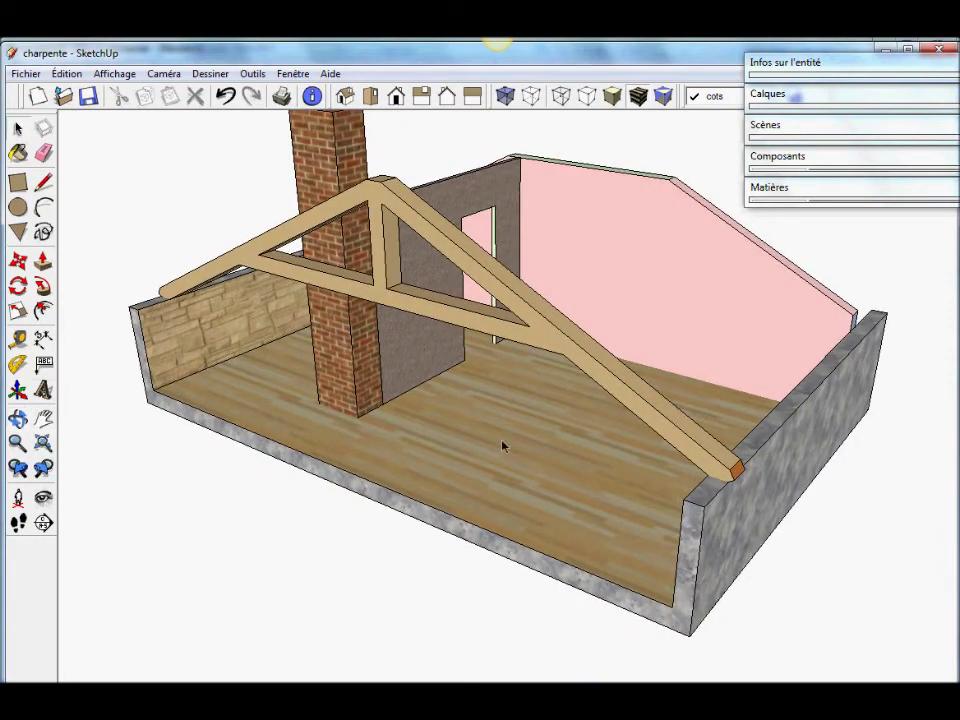
{"action": "left_click", "coordinate": [822, 96]}
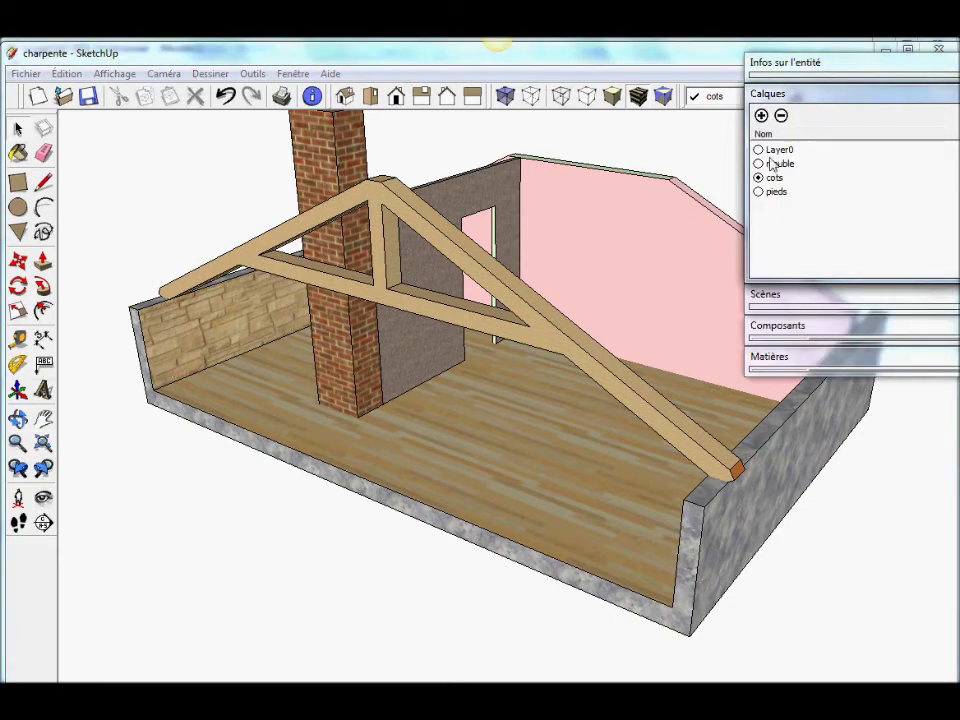
{"action": "left_click", "coordinate": [759, 164]}
{"action": "middle_click_drag", "start_coordinate": [312, 505], "coordinate": [172, 409]}
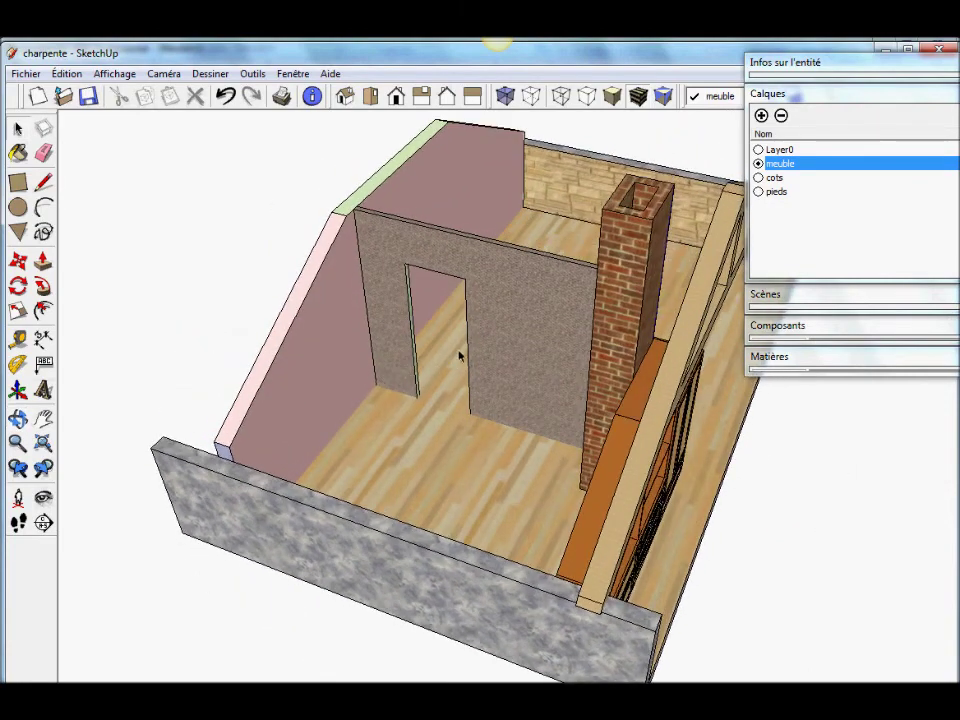
{"action": "middle_click_drag", "start_coordinate": [460, 354], "coordinate": [625, 266]}
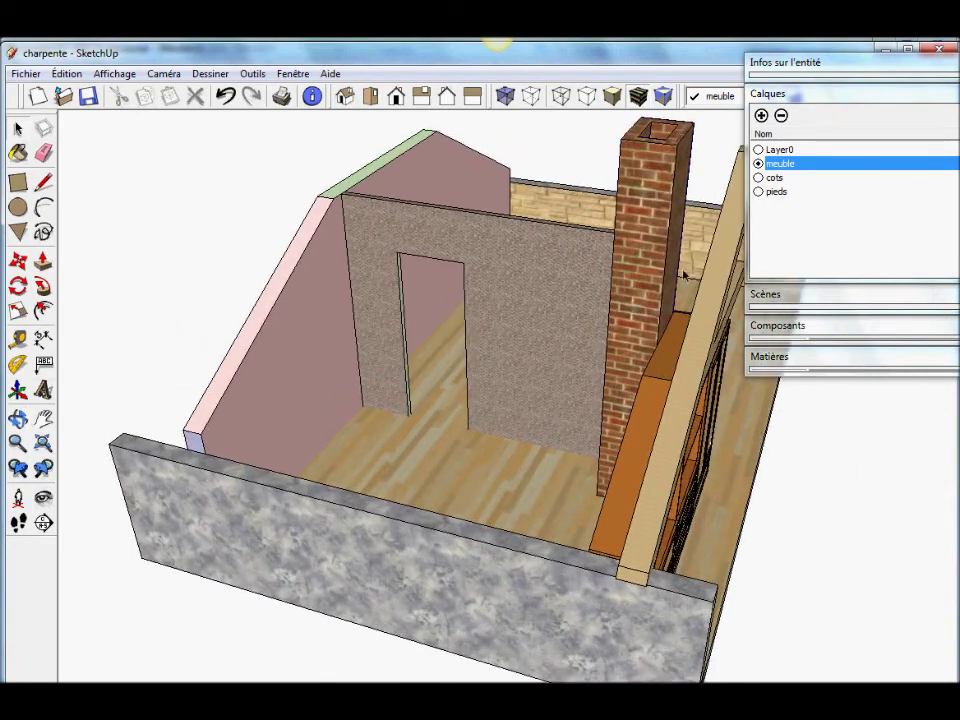
{"action": "middle_click_drag", "start_coordinate": [714, 287], "coordinate": [400, 495]}
{"action": "middle_click_drag", "start_coordinate": [572, 480], "coordinate": [504, 478]}
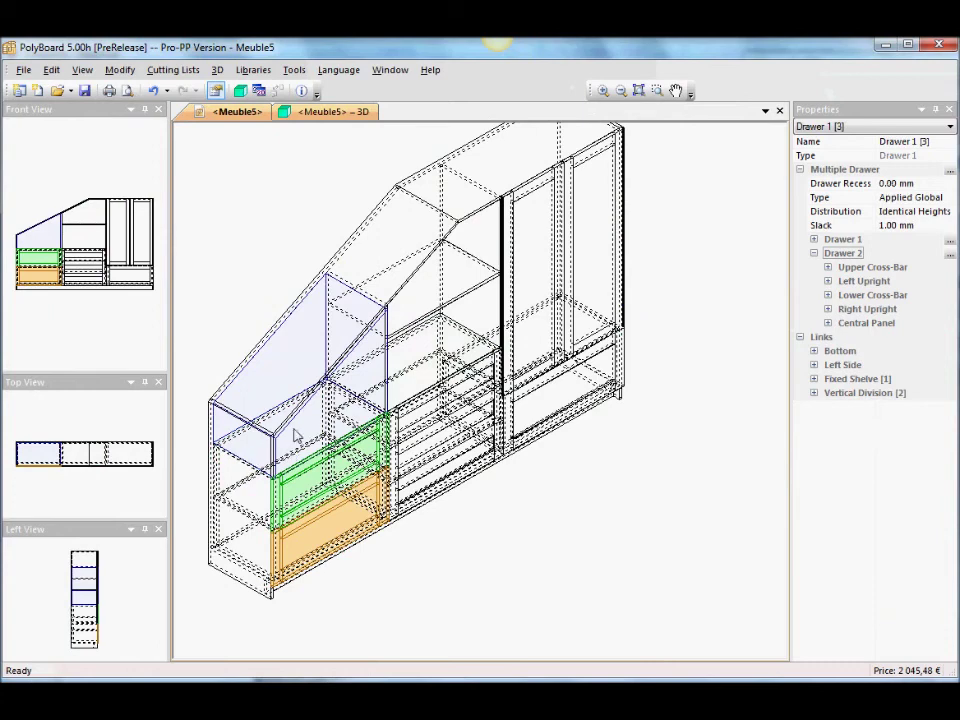
Switch to the <Meuble5> - 3D rendered view and turn the cabinet to face the front.
{"action": "left_click", "coordinate": [320, 112]}
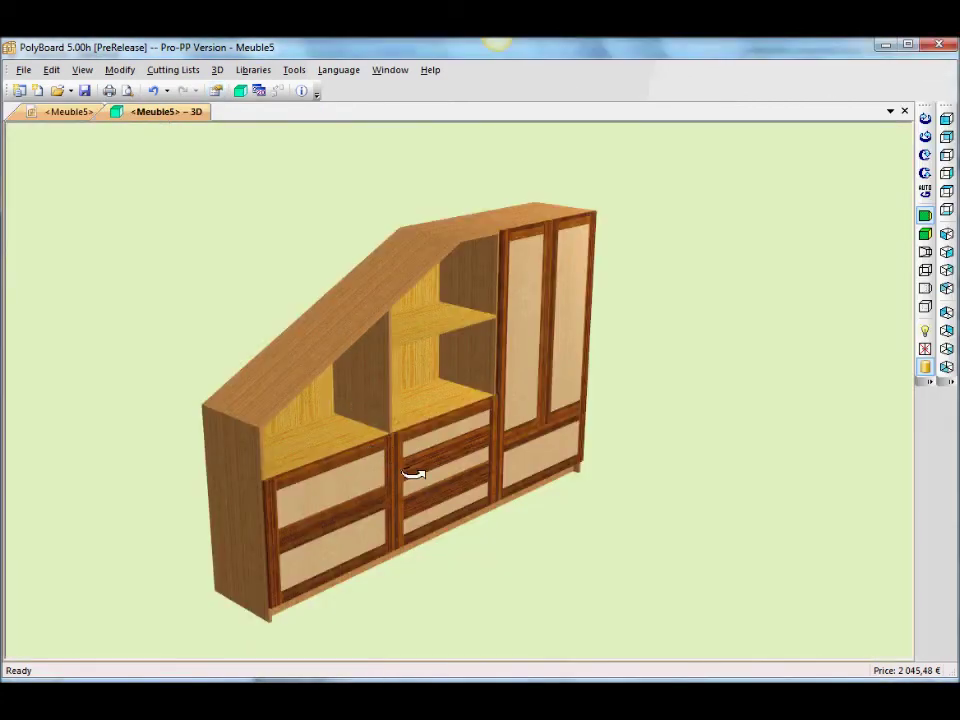
{"action": "middle_click_drag", "start_coordinate": [414, 471], "coordinate": [475, 457]}
{"action": "left_click_drag", "start_coordinate": [492, 473], "coordinate": [414, 470]}
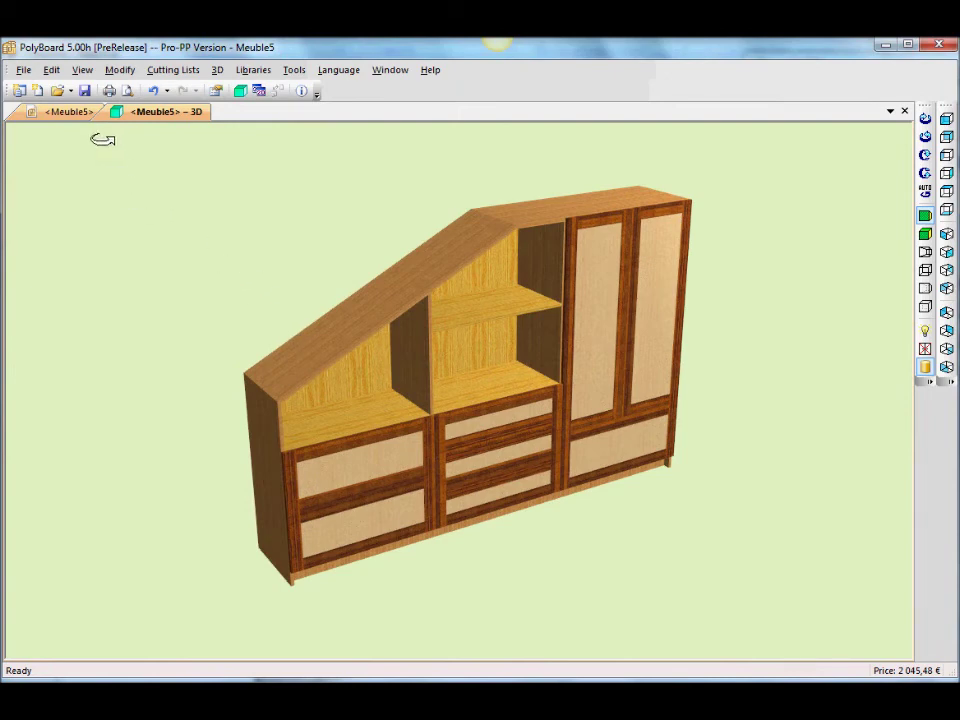
{"action": "left_click", "coordinate": [180, 72]}
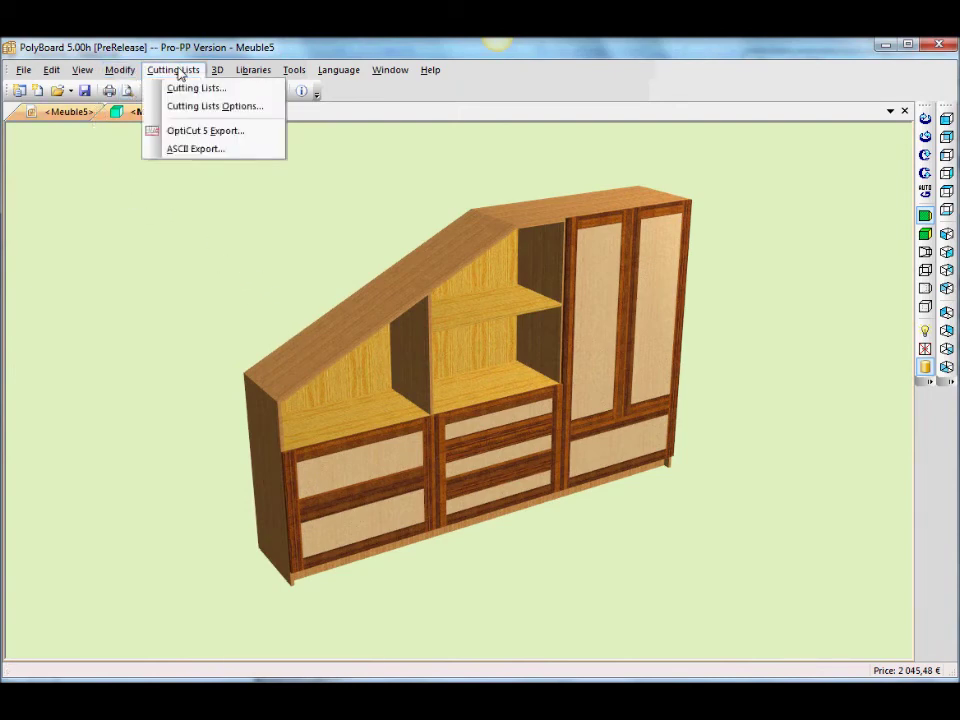
{"action": "mouse_move", "coordinate": [31, 75]}
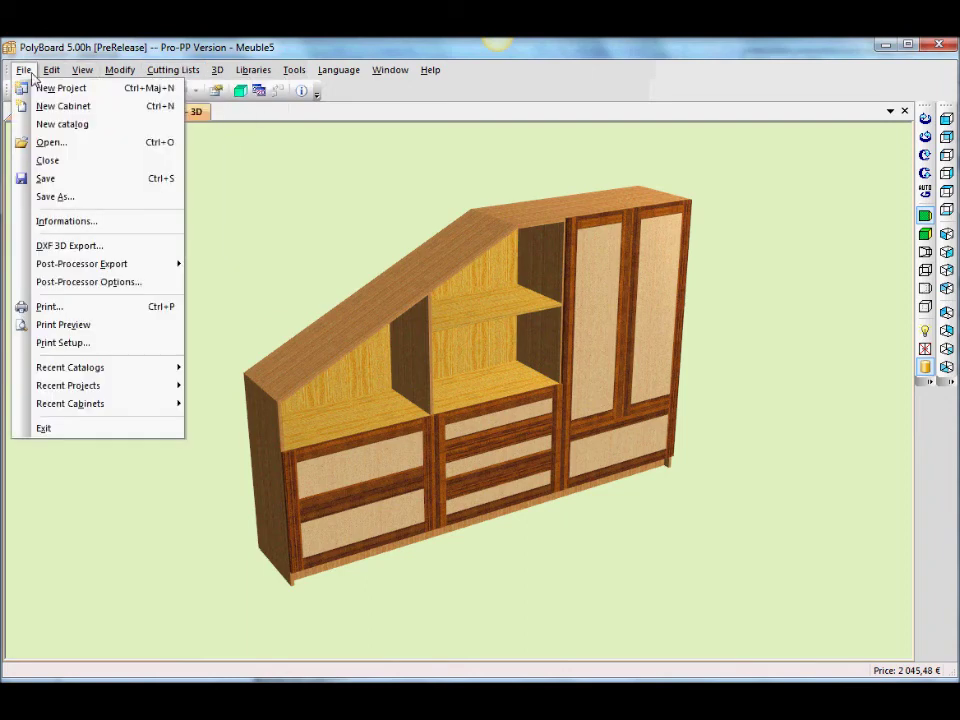
Preview the 3D view printout, close it, and open the print preview of the cabinet drawings.
{"action": "left_click", "coordinate": [78, 326]}
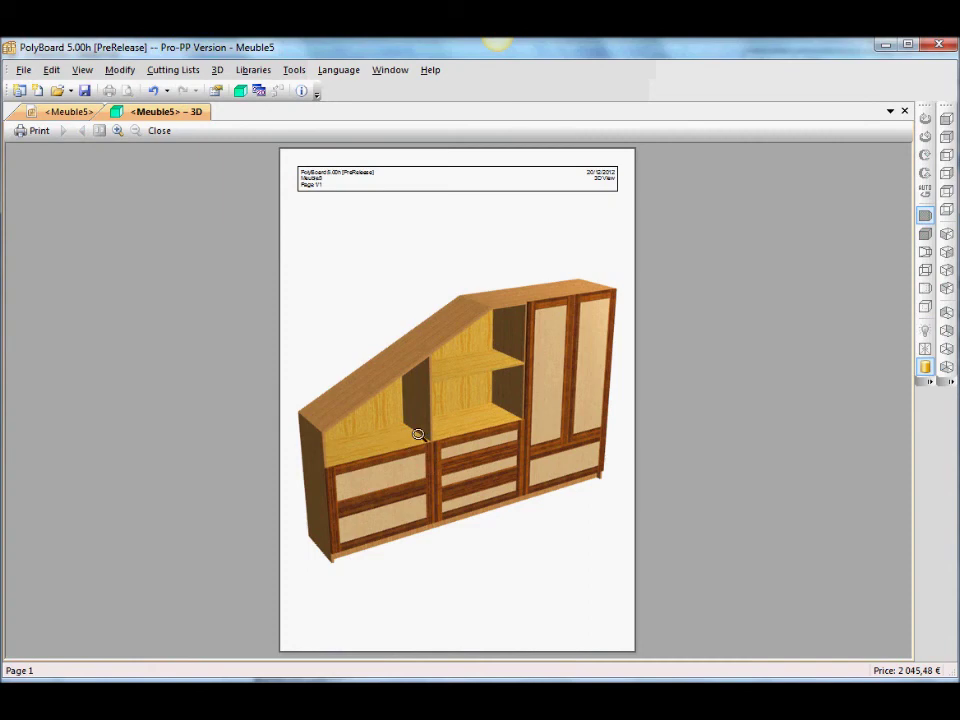
{"action": "left_click", "coordinate": [159, 130]}
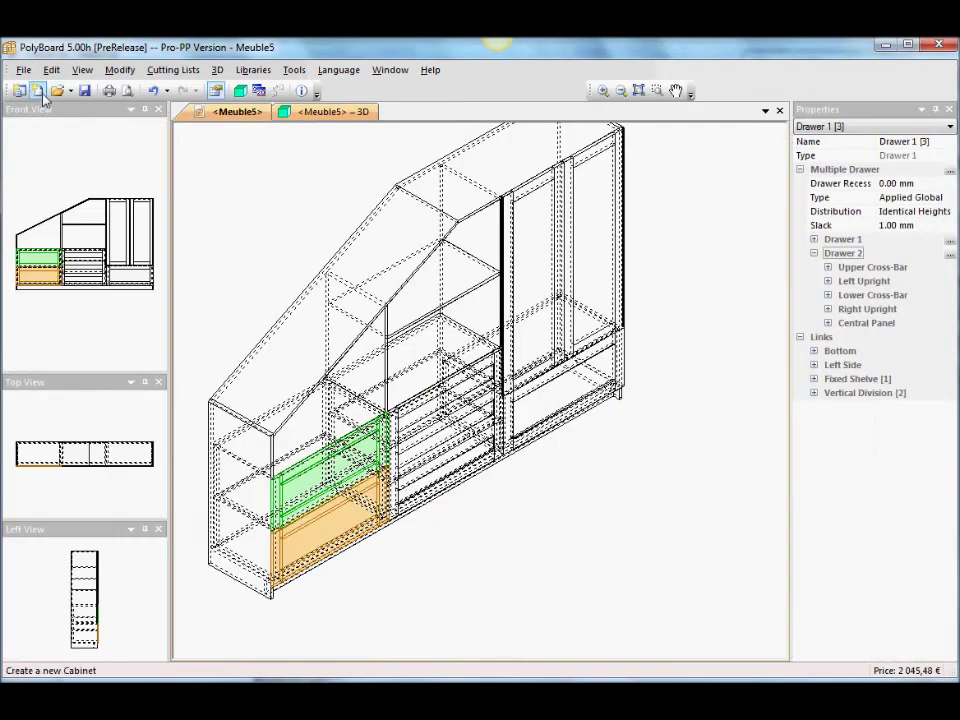
{"action": "left_click", "coordinate": [23, 69]}
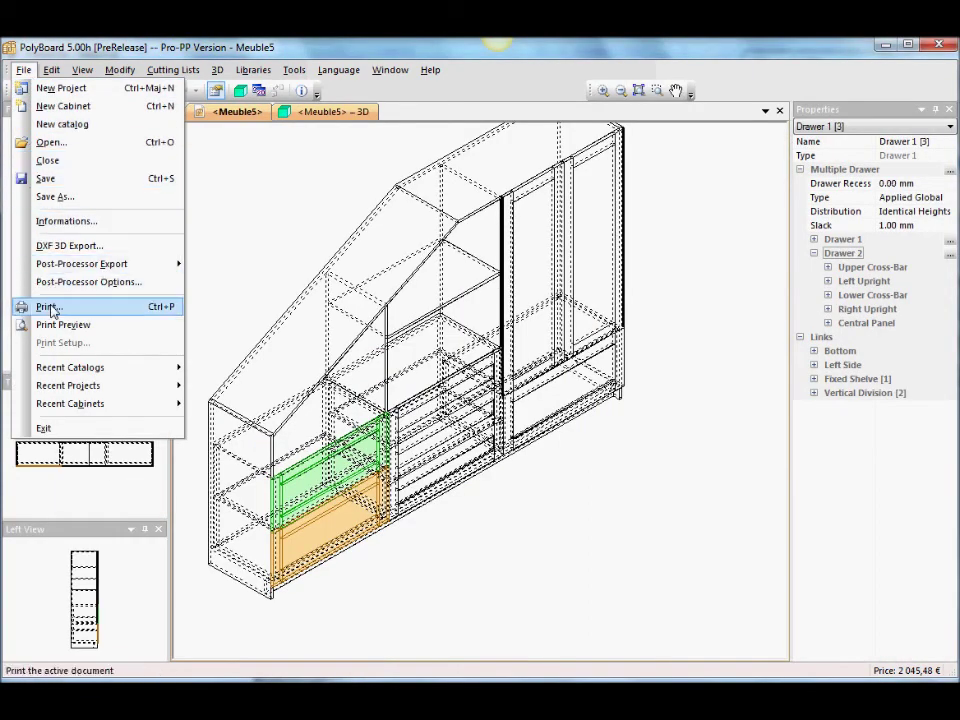
{"action": "left_click", "coordinate": [62, 324]}
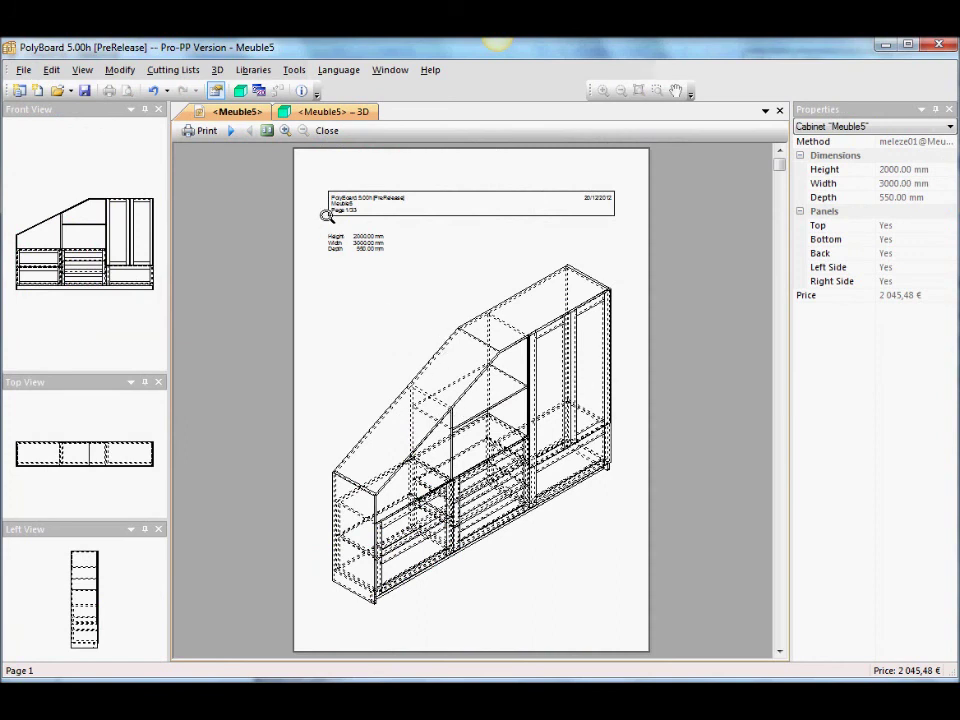
Page through the cutting list and every part drawing, then show the 3D render preview.
{"action": "left_click", "coordinate": [232, 131]}
{"action": "left_click", "coordinate": [232, 131]}
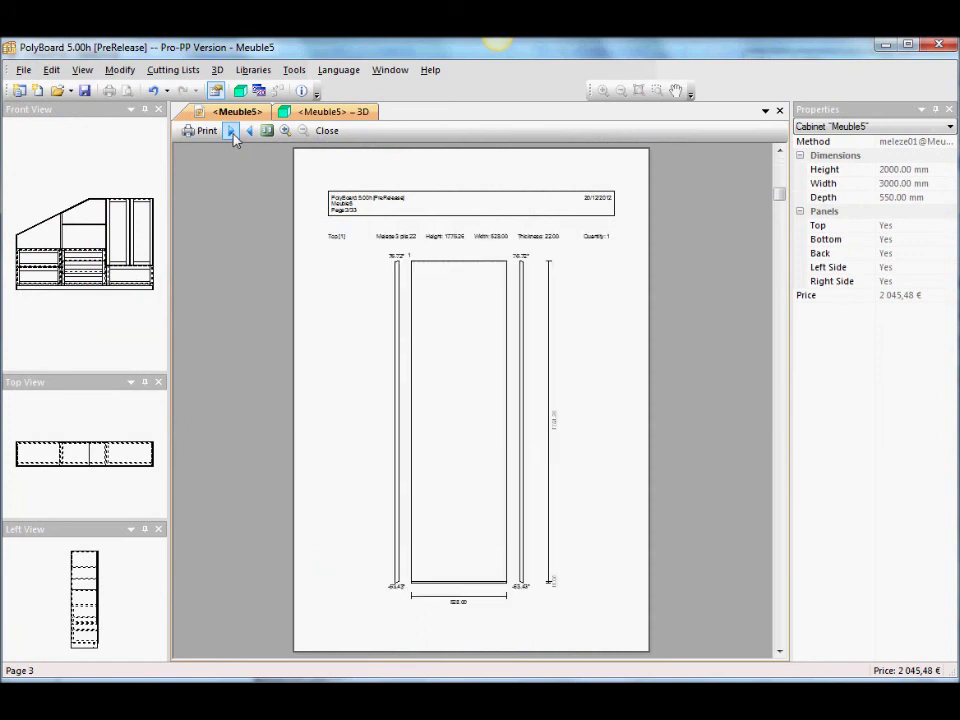
{"action": "left_click", "coordinate": [232, 131]}
{"action": "left_click", "coordinate": [232, 131]}
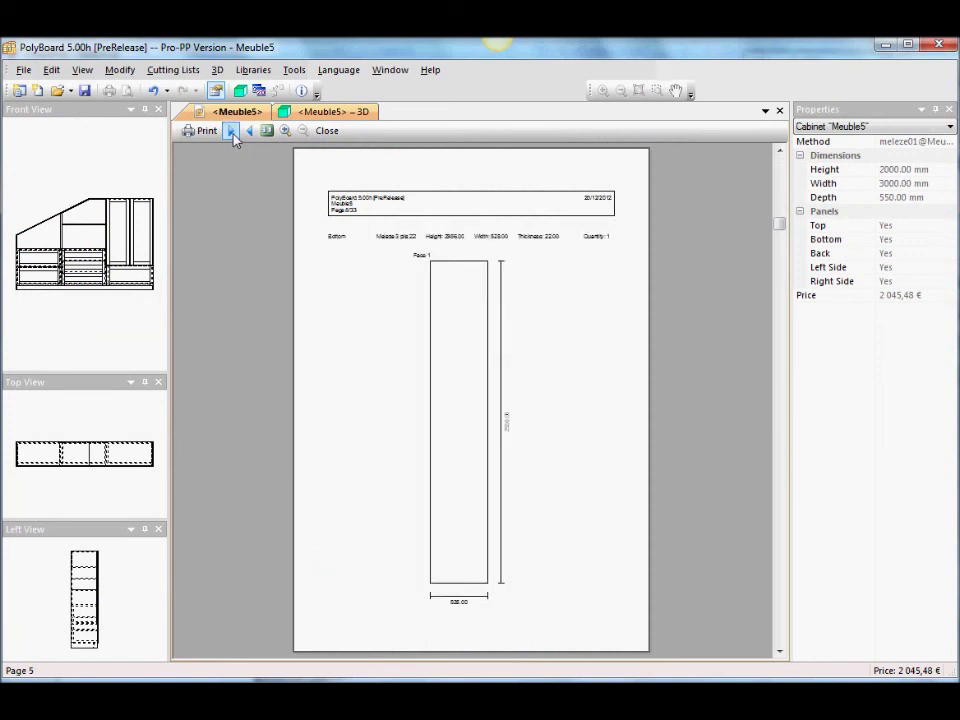
{"action": "left_click", "coordinate": [232, 131]}
{"action": "left_click", "coordinate": [232, 131]}
{"action": "left_click", "coordinate": [232, 131]}
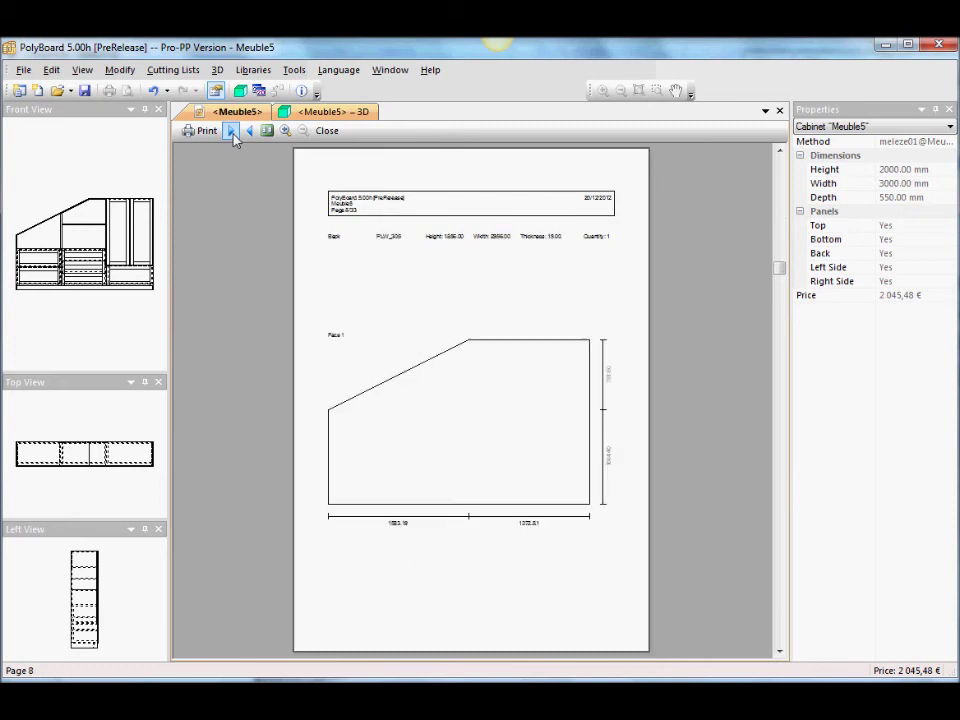
{"action": "left_click", "coordinate": [232, 131]}
{"action": "left_click", "coordinate": [232, 131]}
{"action": "left_click", "coordinate": [232, 131]}
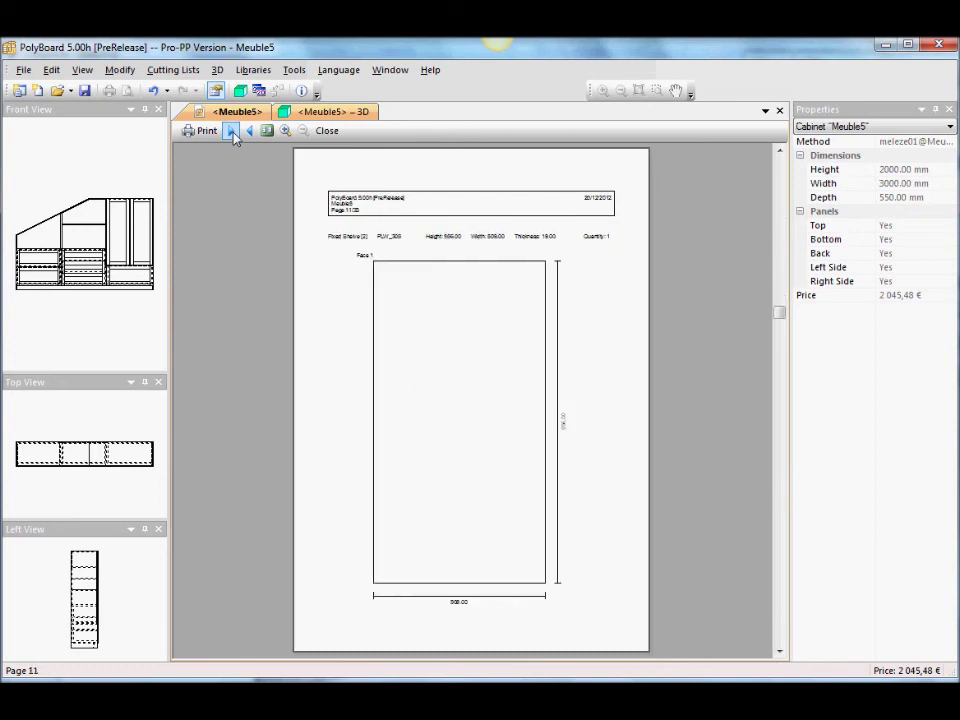
{"action": "left_click", "coordinate": [232, 131]}
{"action": "left_click", "coordinate": [232, 131]}
{"action": "left_click", "coordinate": [232, 131]}
{"action": "left_click", "coordinate": [232, 131]}
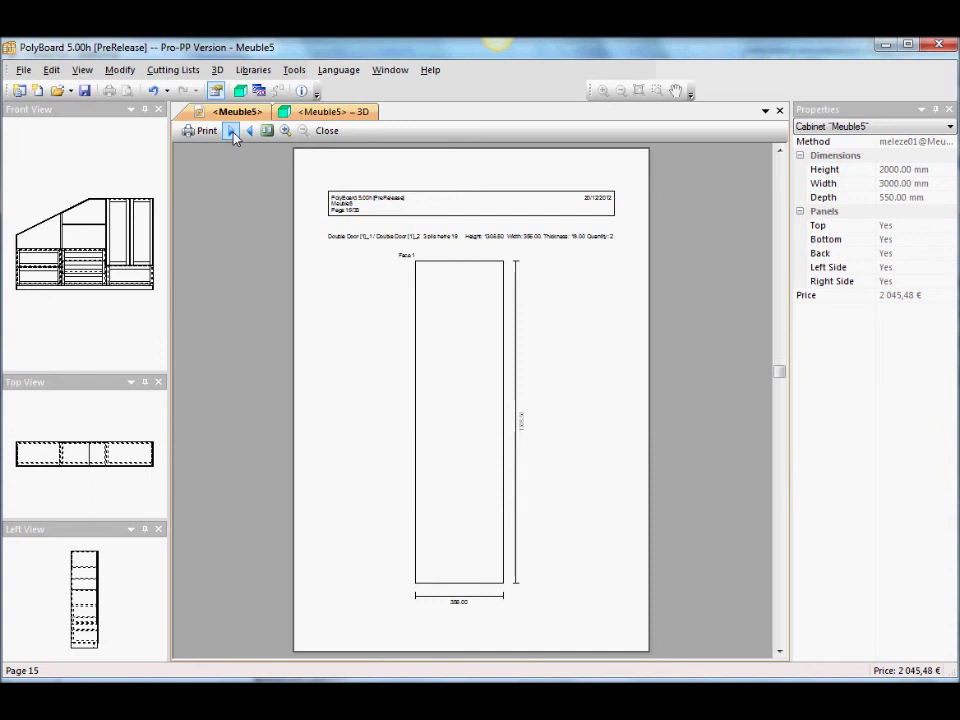
{"action": "left_click", "coordinate": [232, 131]}
{"action": "left_click", "coordinate": [232, 131]}
{"action": "left_click", "coordinate": [232, 131]}
{"action": "left_click", "coordinate": [232, 131]}
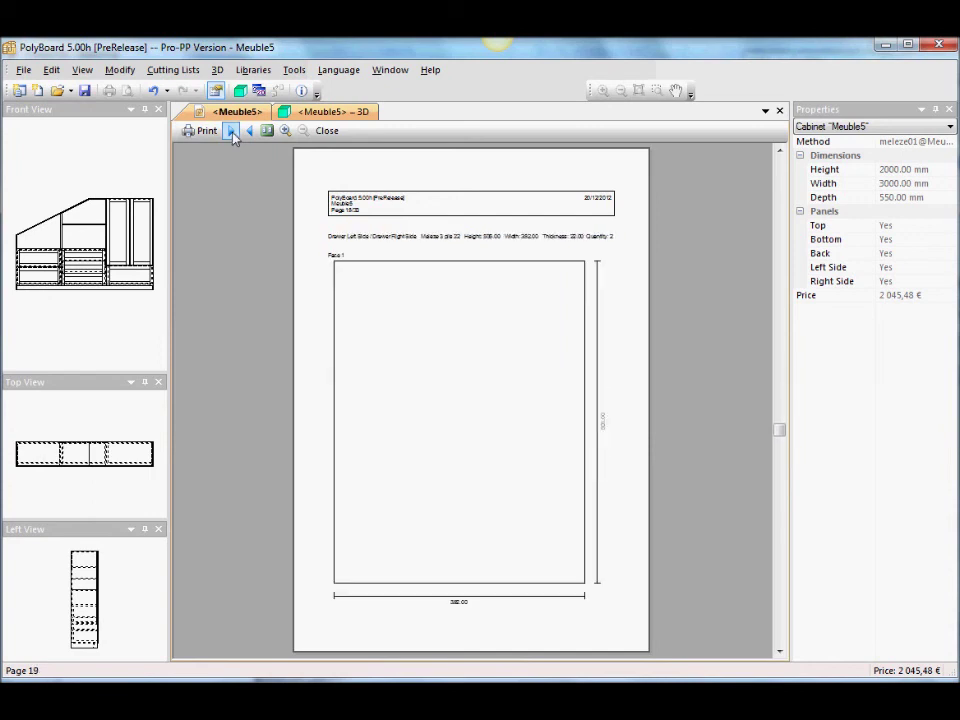
{"action": "left_click", "coordinate": [338, 112]}
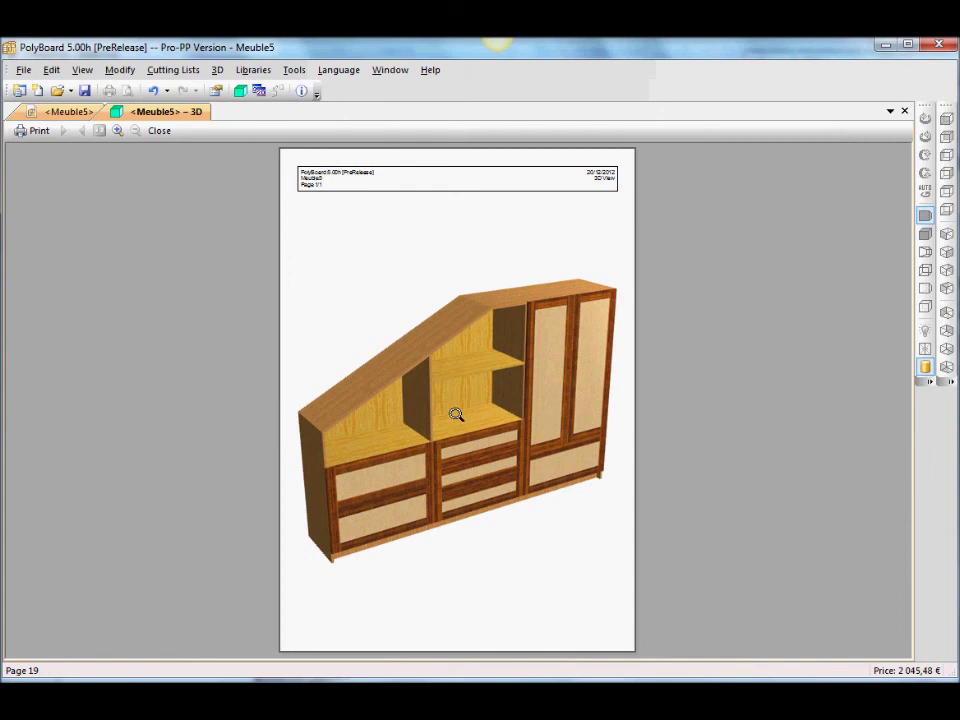